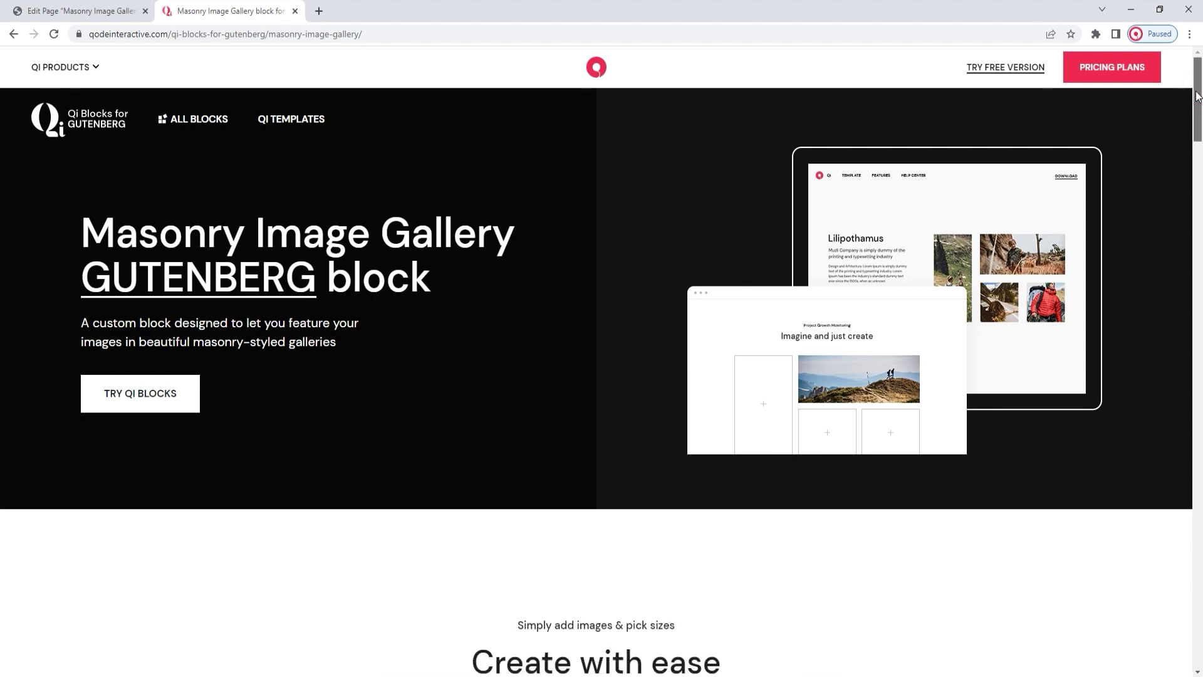
Scroll through the Qi Blocks masonry gallery demo examples, then return to the Edit Page tab.
{"action": "left_click_drag", "start_coordinate": [1198, 96], "coordinate": [1198, 162]}
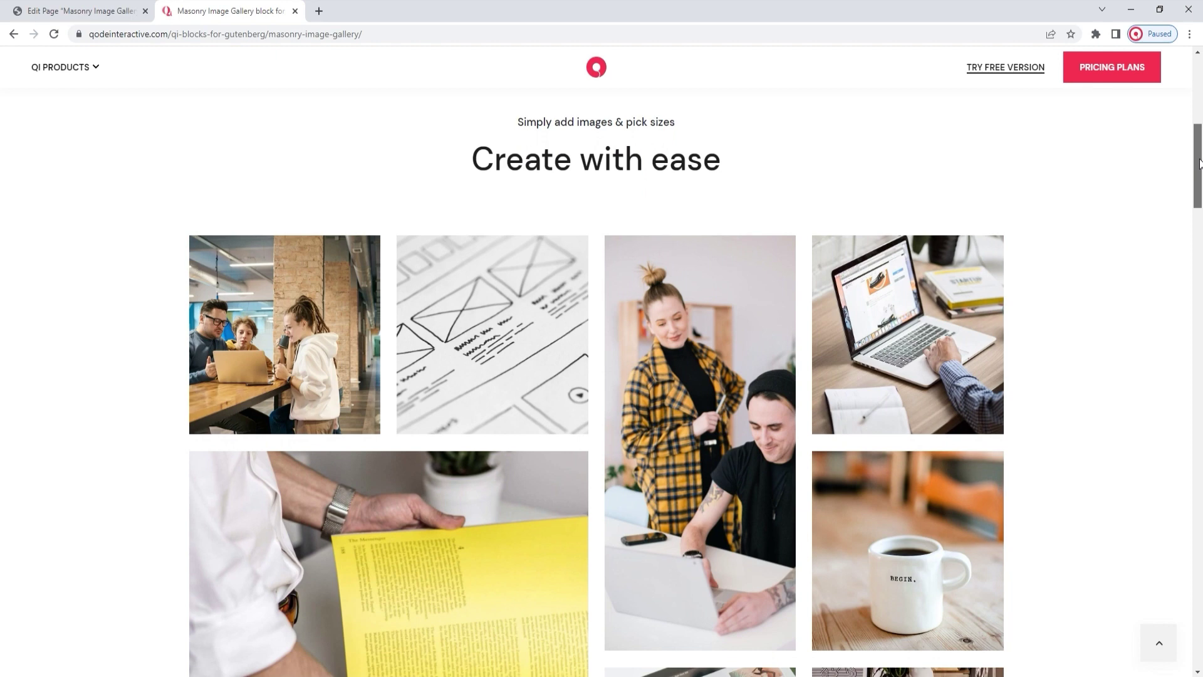
{"action": "left_click_drag", "start_coordinate": [1199, 163], "coordinate": [1201, 174]}
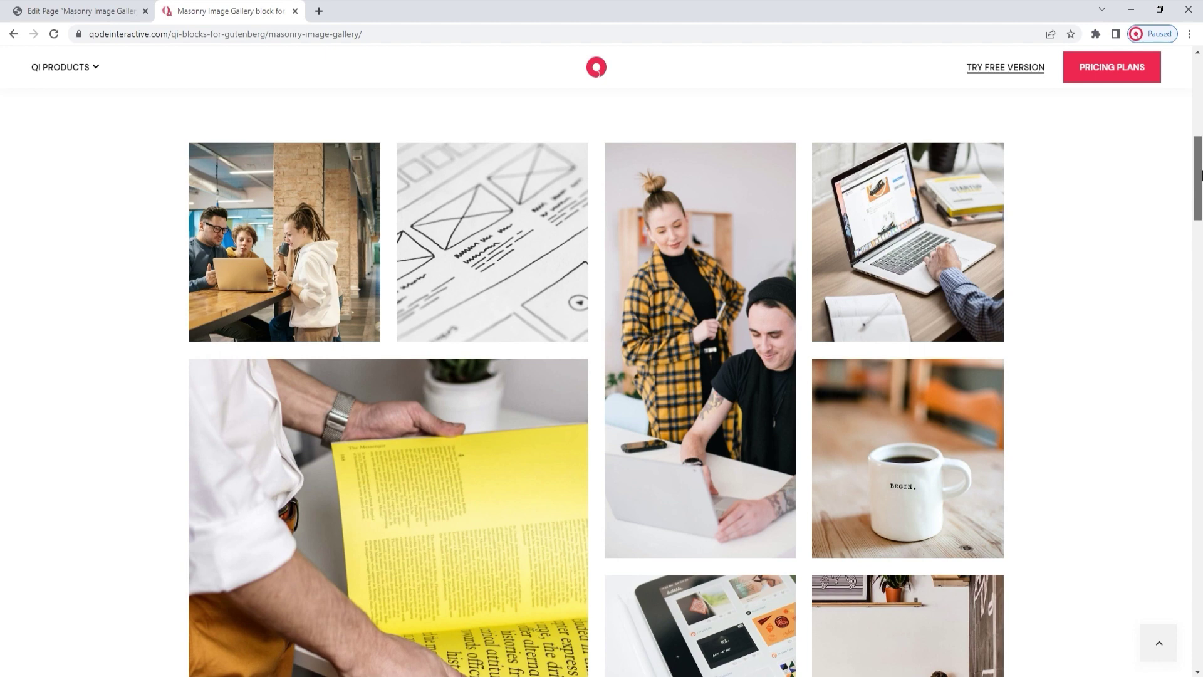
{"action": "left_click_drag", "start_coordinate": [1201, 175], "coordinate": [1200, 191]}
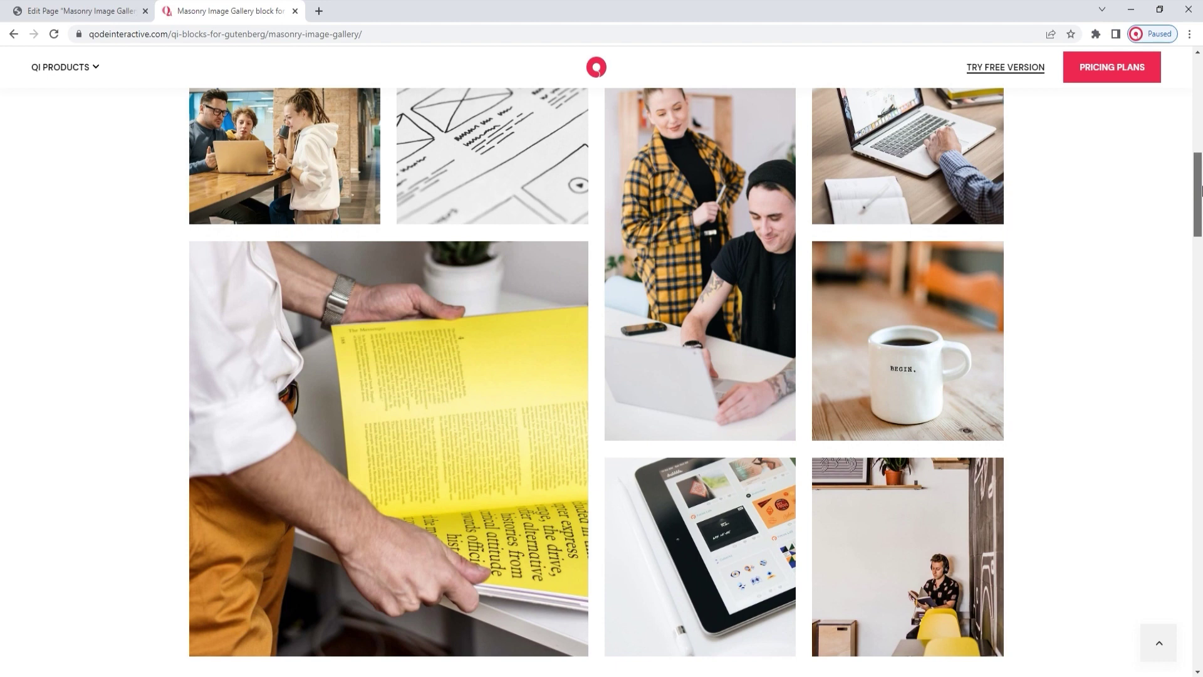
{"action": "left_click_drag", "start_coordinate": [1201, 190], "coordinate": [1200, 271]}
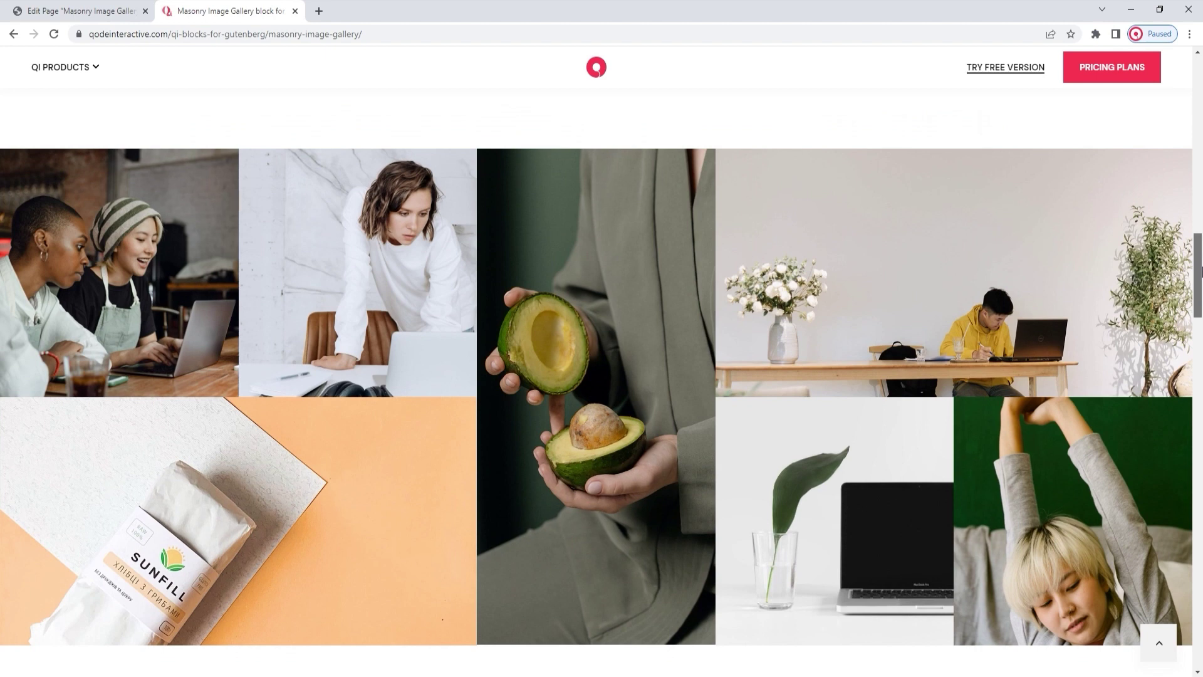
{"action": "left_click_drag", "start_coordinate": [1200, 271], "coordinate": [1200, 396]}
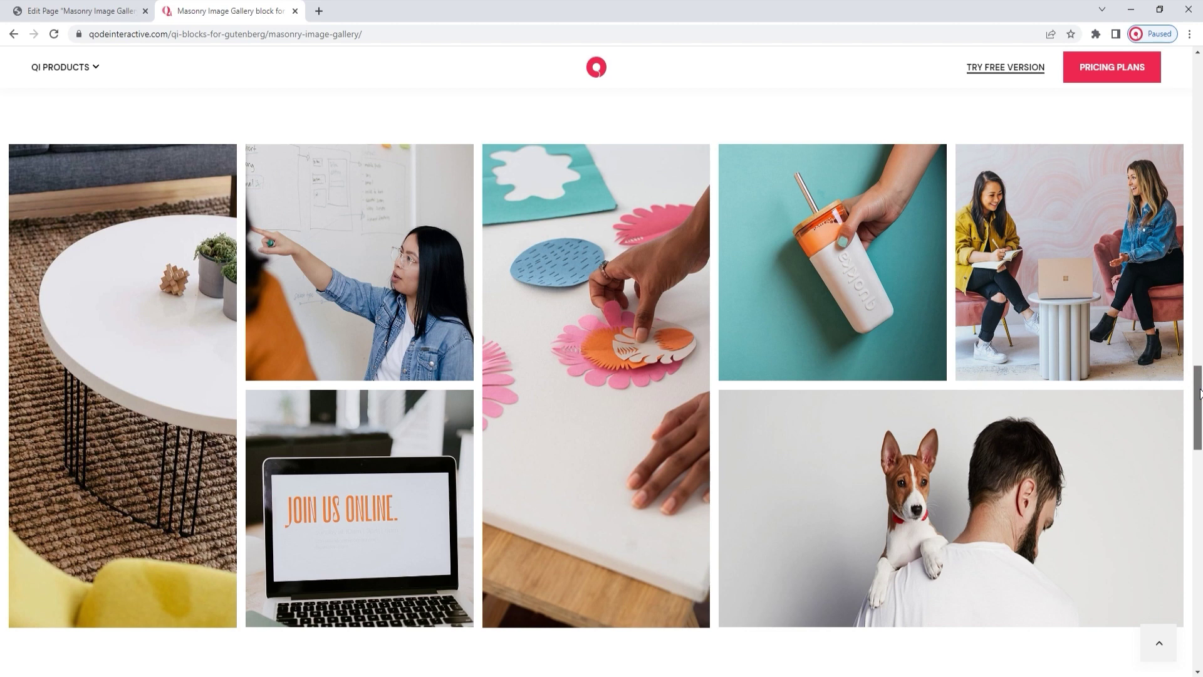
{"action": "left_click_drag", "start_coordinate": [1201, 393], "coordinate": [1200, 558]}
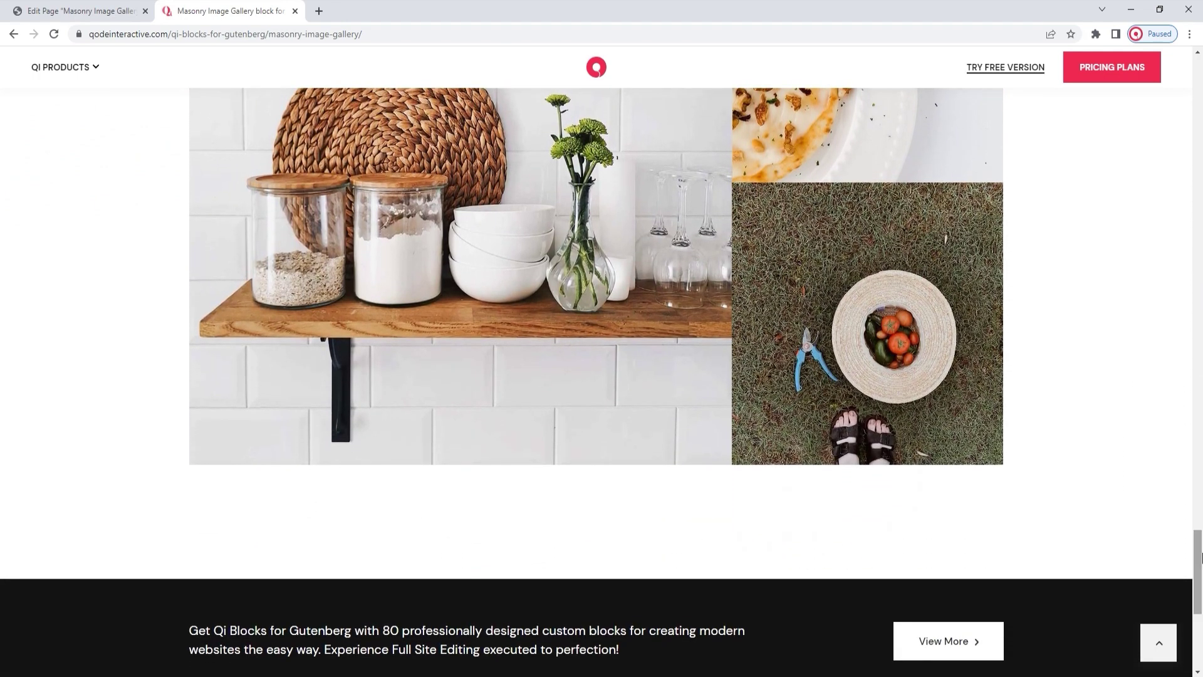
{"action": "left_click", "coordinate": [72, 8]}
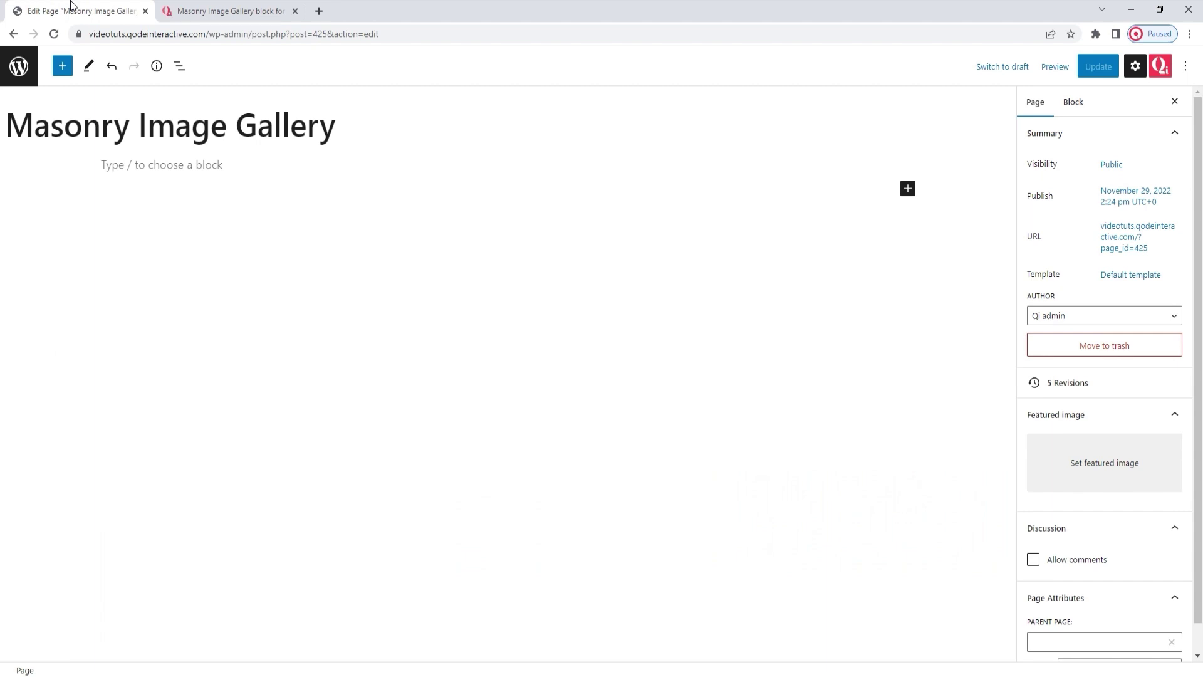
{"action": "left_click", "coordinate": [63, 68]}
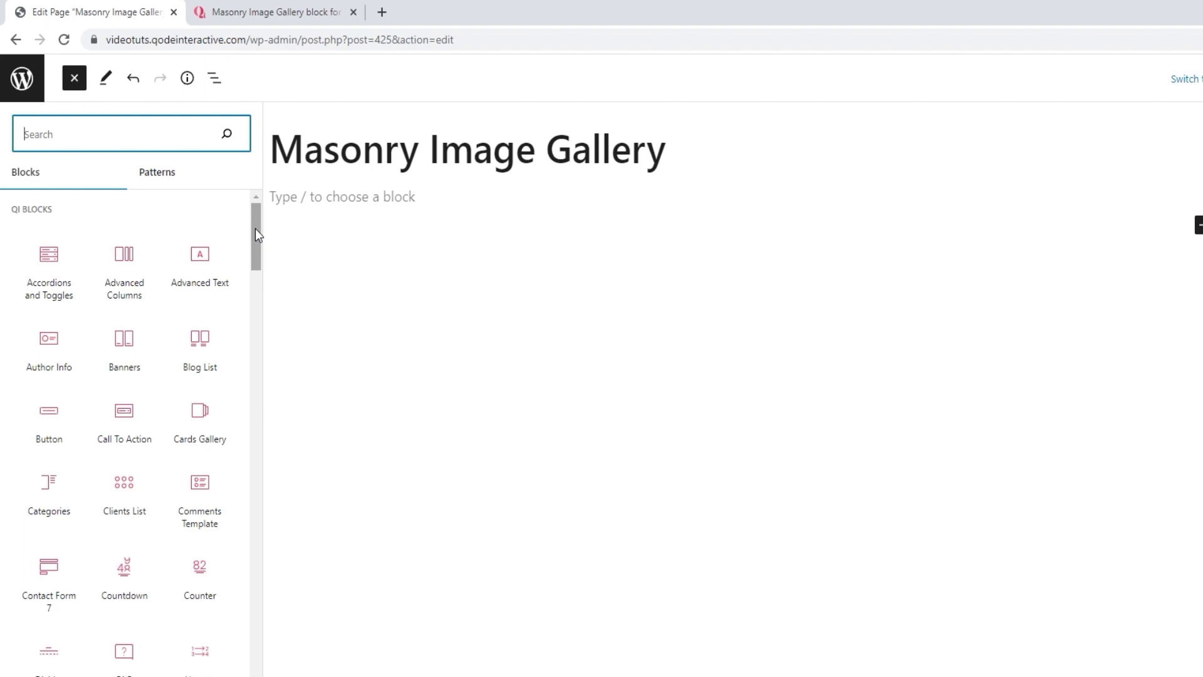
{"action": "left_click_drag", "start_coordinate": [254, 228], "coordinate": [258, 252]}
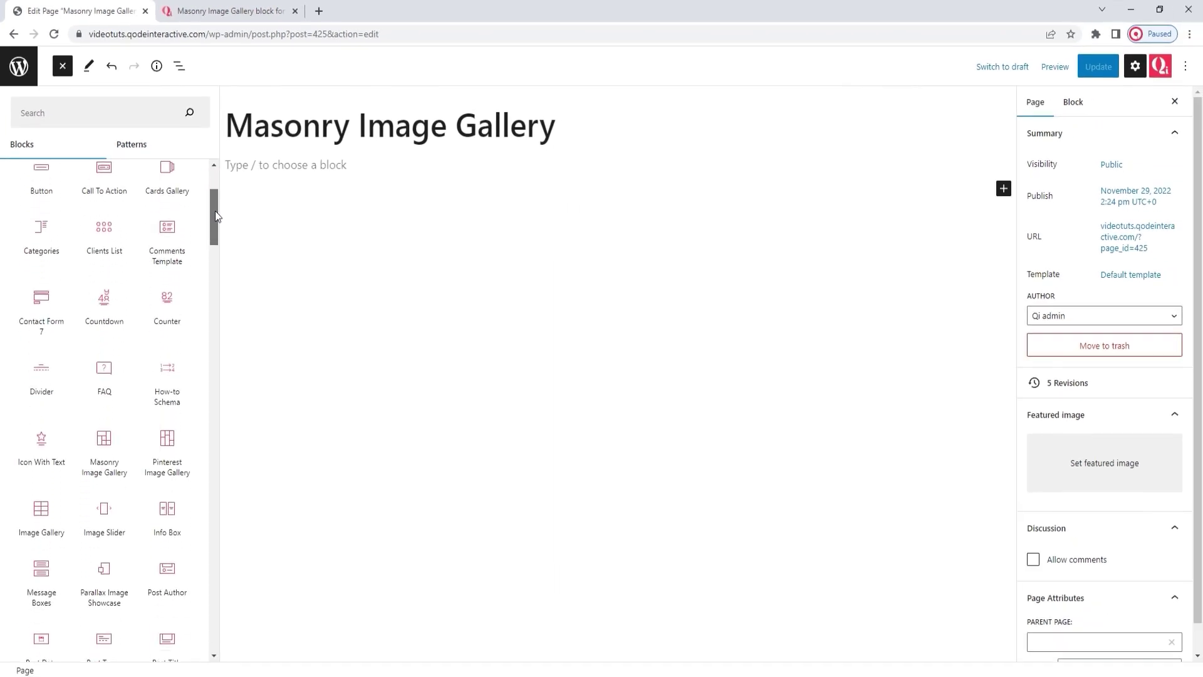
{"action": "left_click_drag", "start_coordinate": [215, 212], "coordinate": [209, 383]}
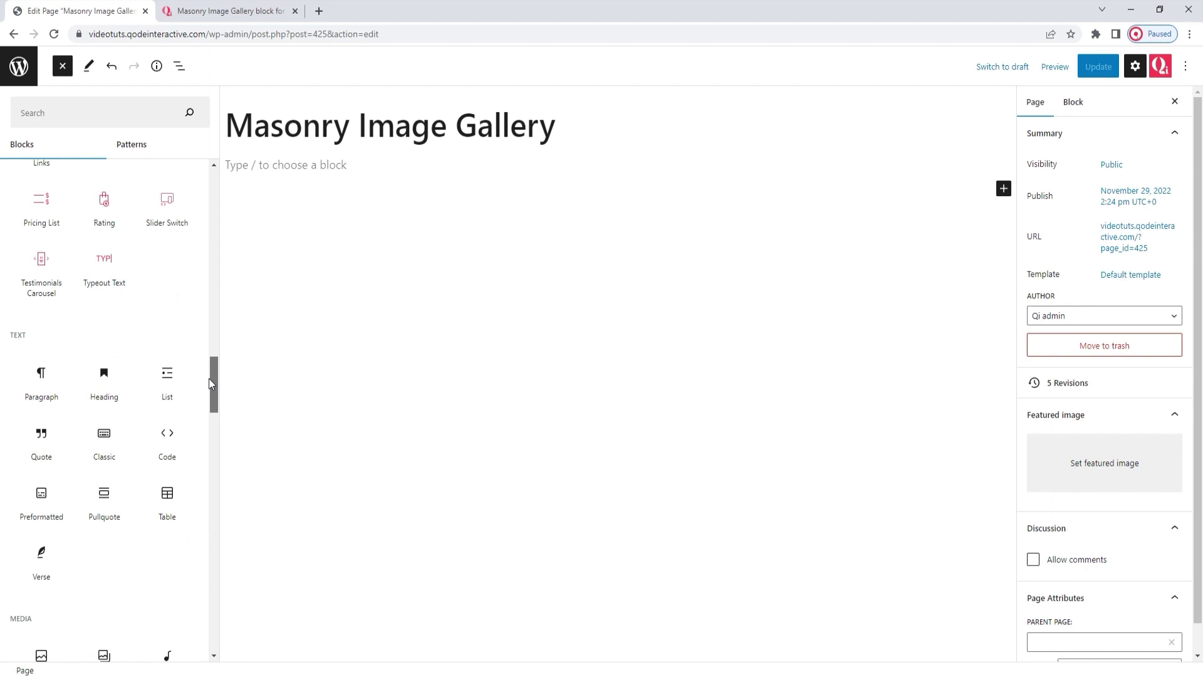
{"action": "left_click_drag", "start_coordinate": [209, 377], "coordinate": [221, 622]}
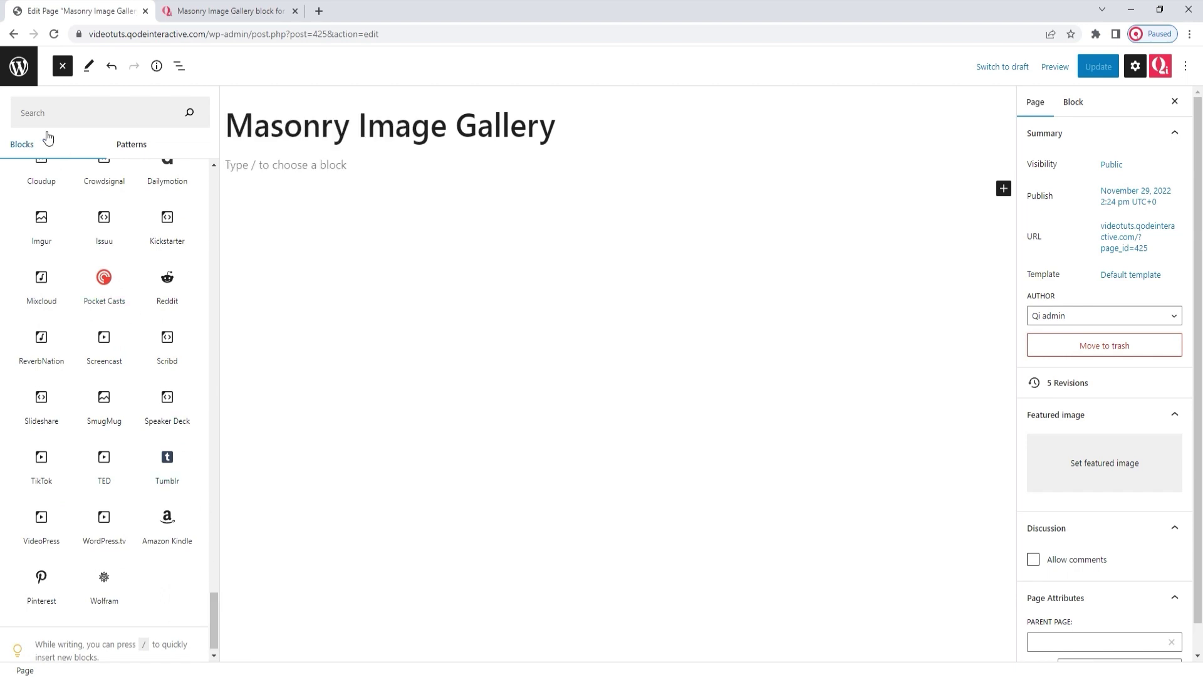
{"action": "left_click", "coordinate": [62, 65]}
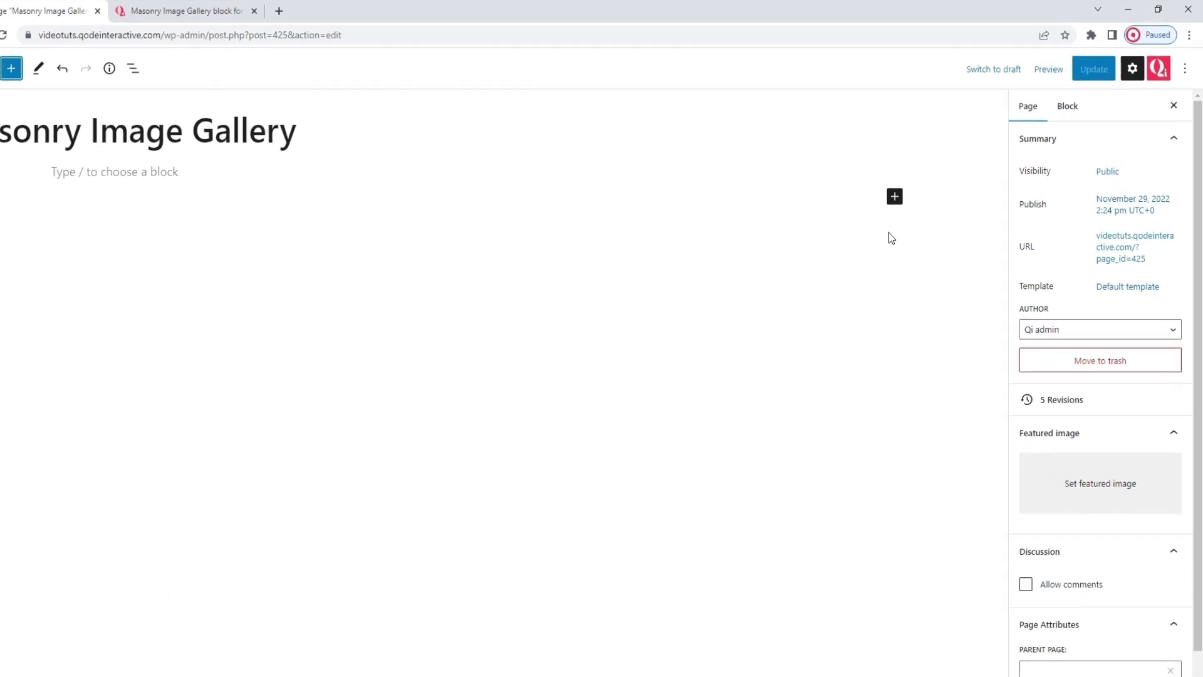
Insert a Masonry Image Gallery block by searching 'maso' in the inline inserter.
{"action": "left_click", "coordinate": [908, 189]}
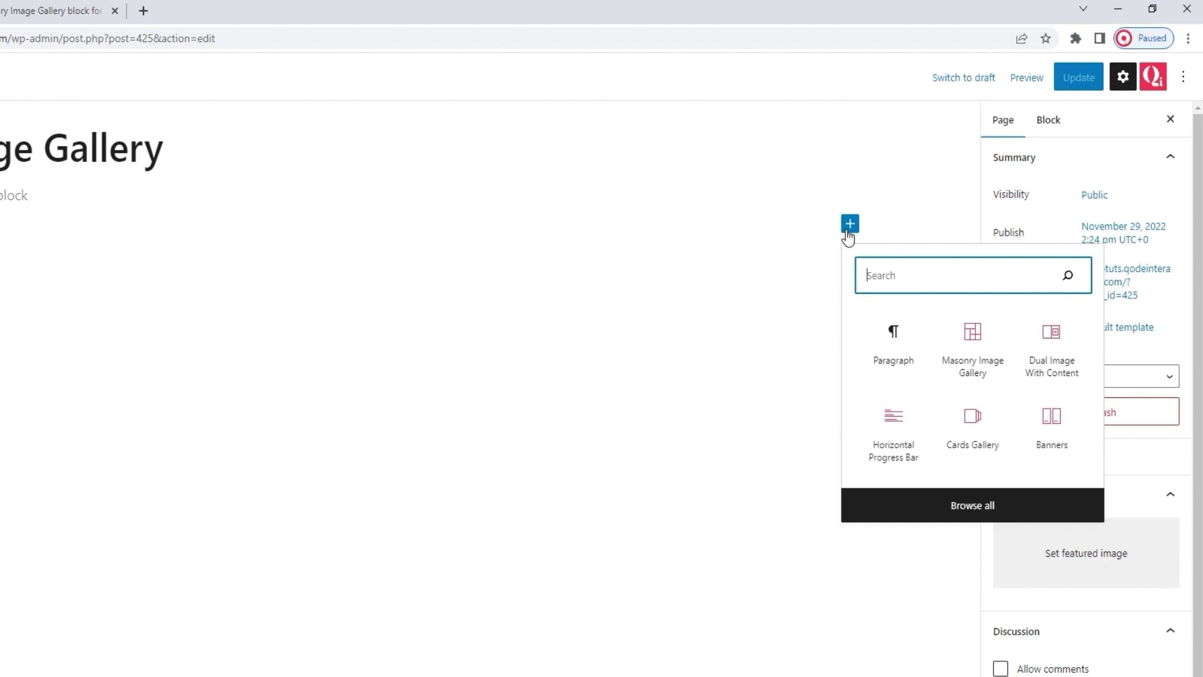
{"action": "type", "text": "m"}
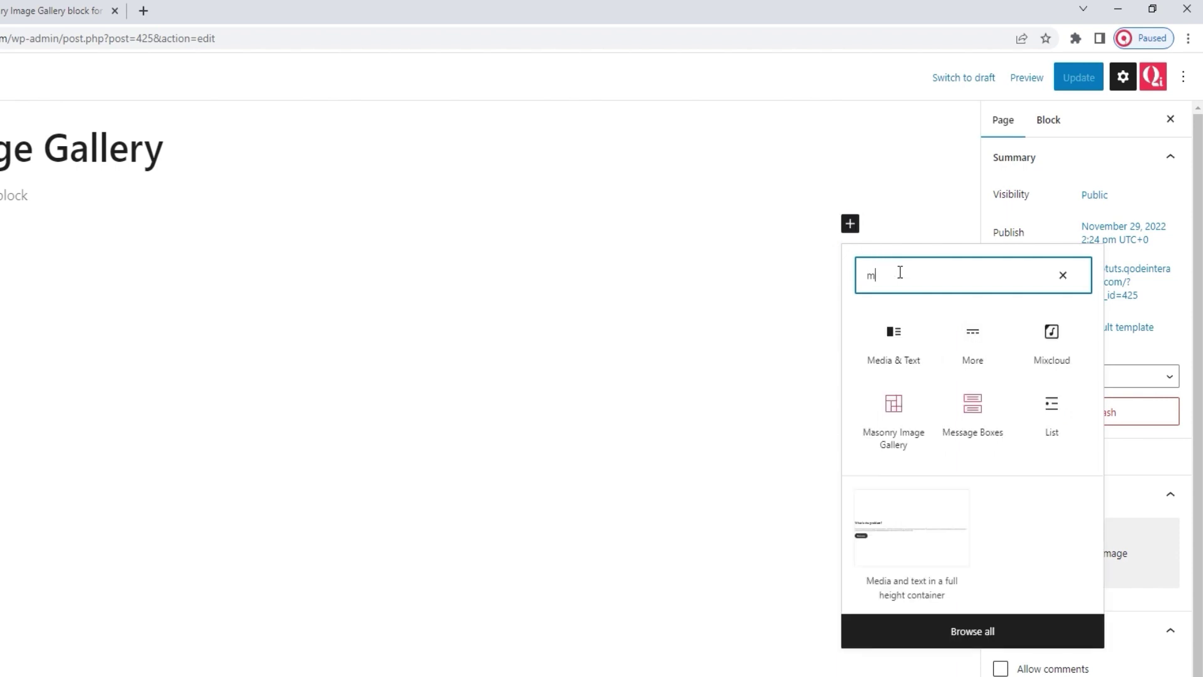
{"action": "type", "text": "aso"}
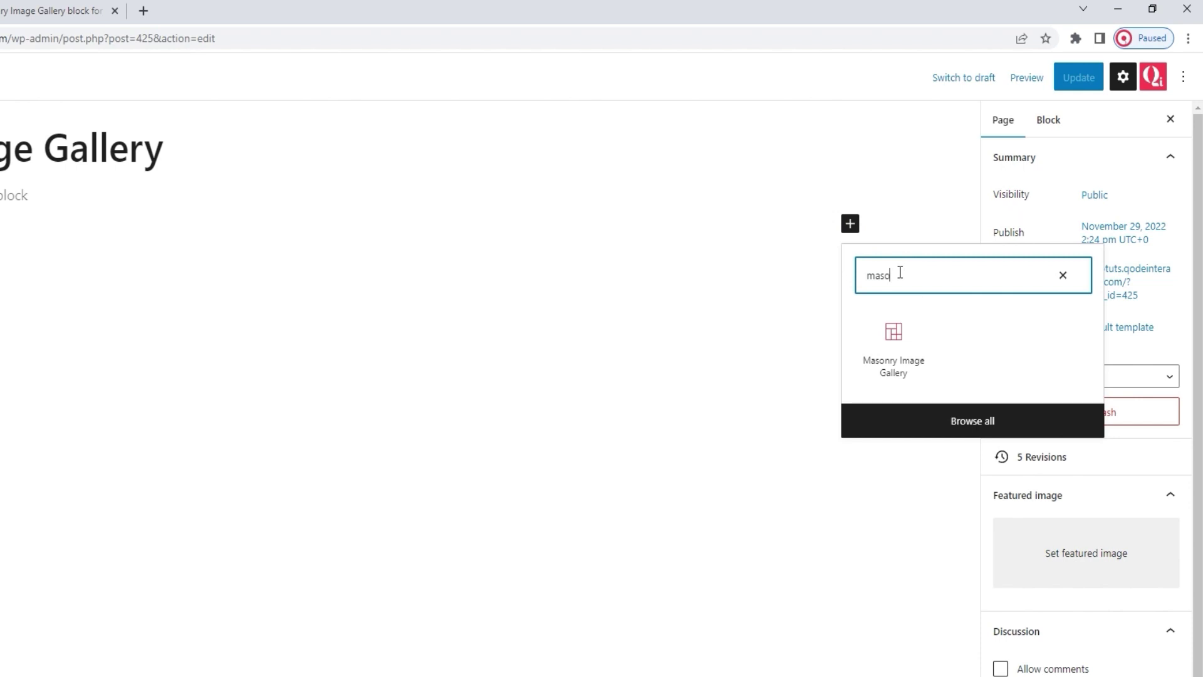
{"action": "left_click", "coordinate": [896, 335]}
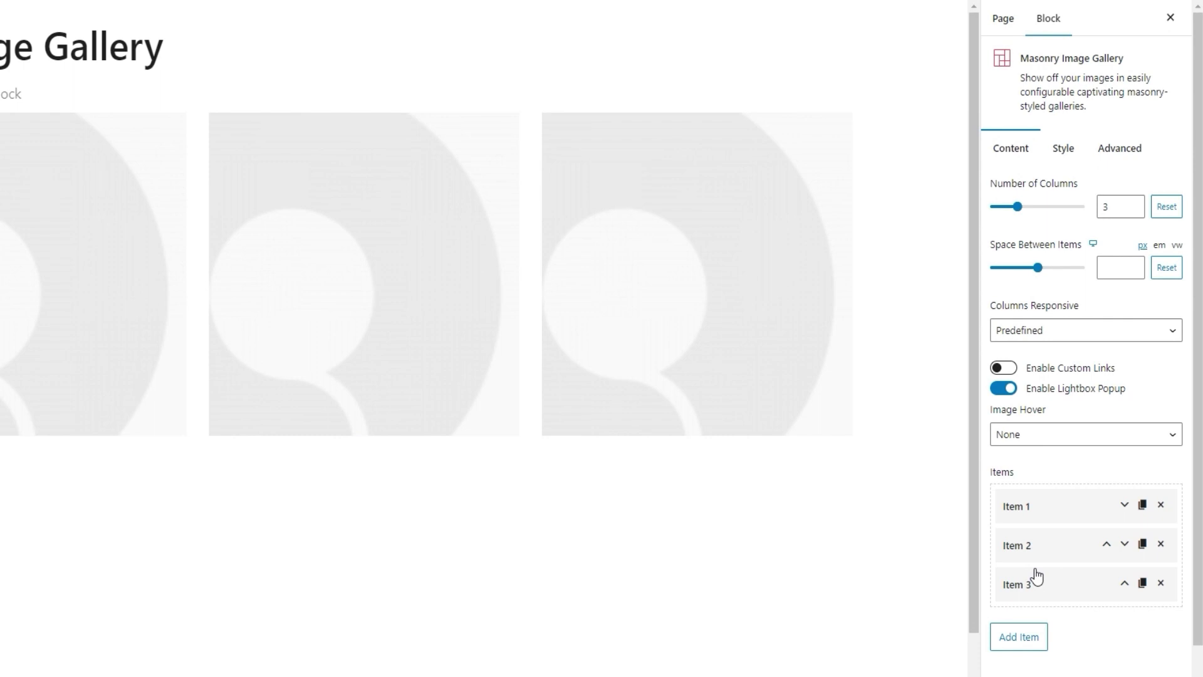
{"action": "left_click", "coordinate": [1042, 510]}
Replace Item 1's placeholder with masonry-img-1 from the Media Library, keeping Square image size.
{"action": "scroll", "coordinate": [1067, 467], "scroll_direction": "down", "scroll_amount": 1}
{"action": "scroll", "coordinate": [1067, 464], "scroll_direction": "down", "scroll_amount": 3}
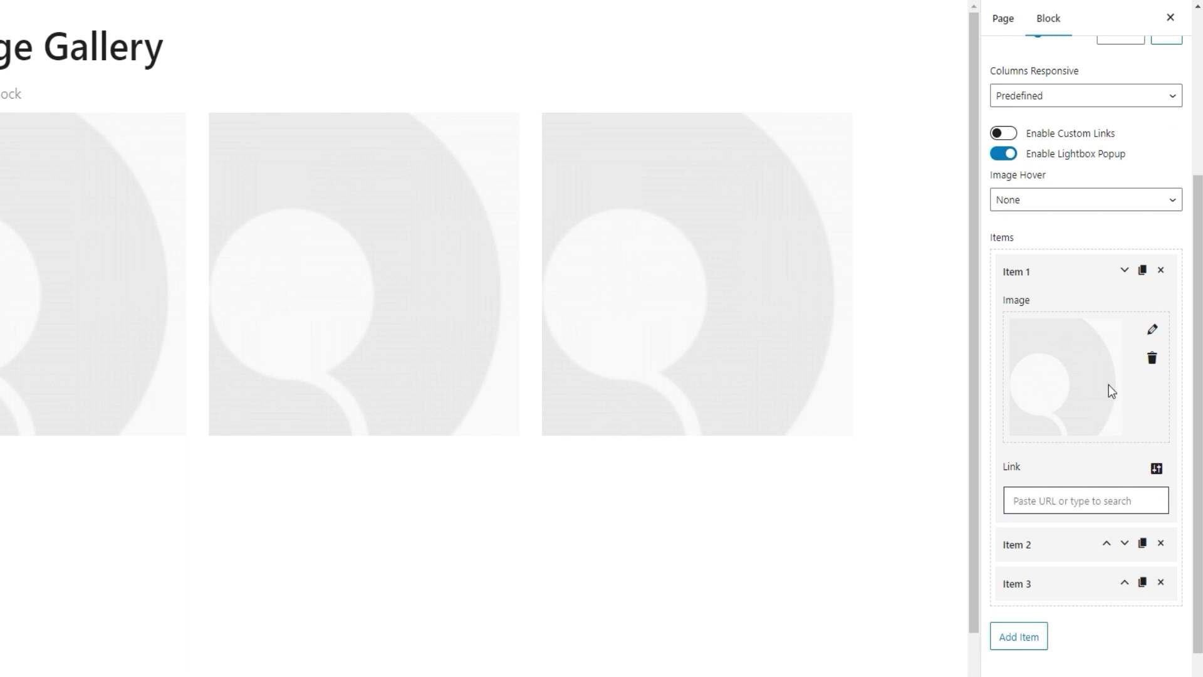
{"action": "left_click", "coordinate": [1151, 357]}
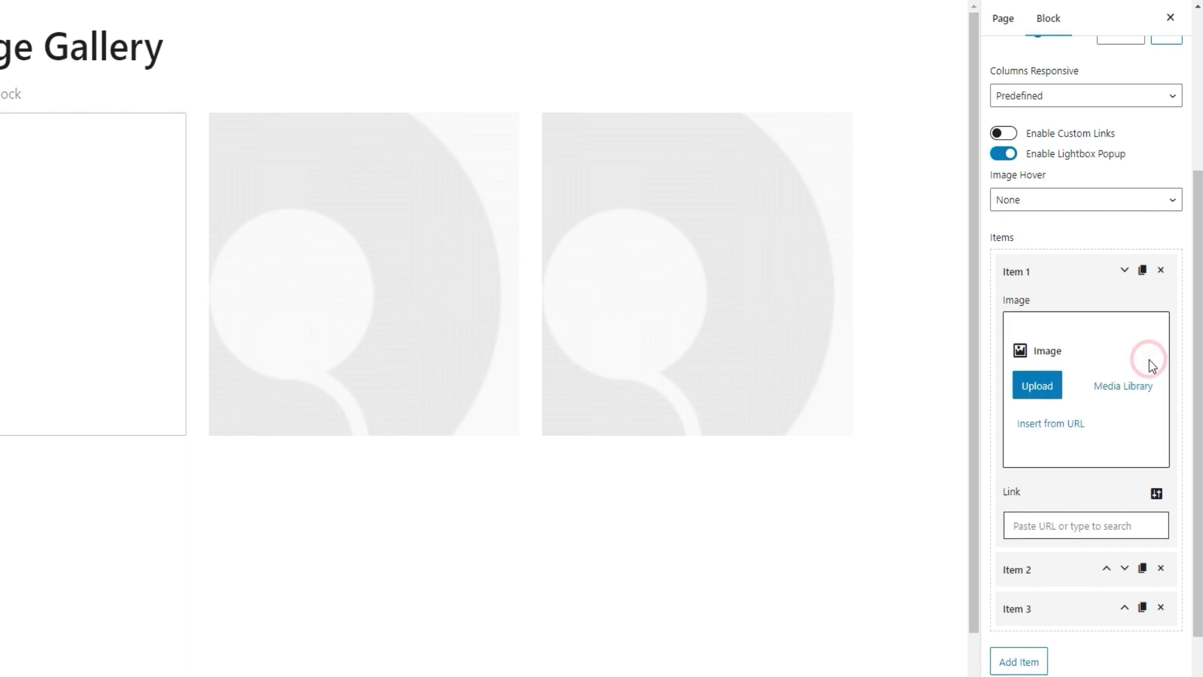
{"action": "left_click", "coordinate": [1131, 389]}
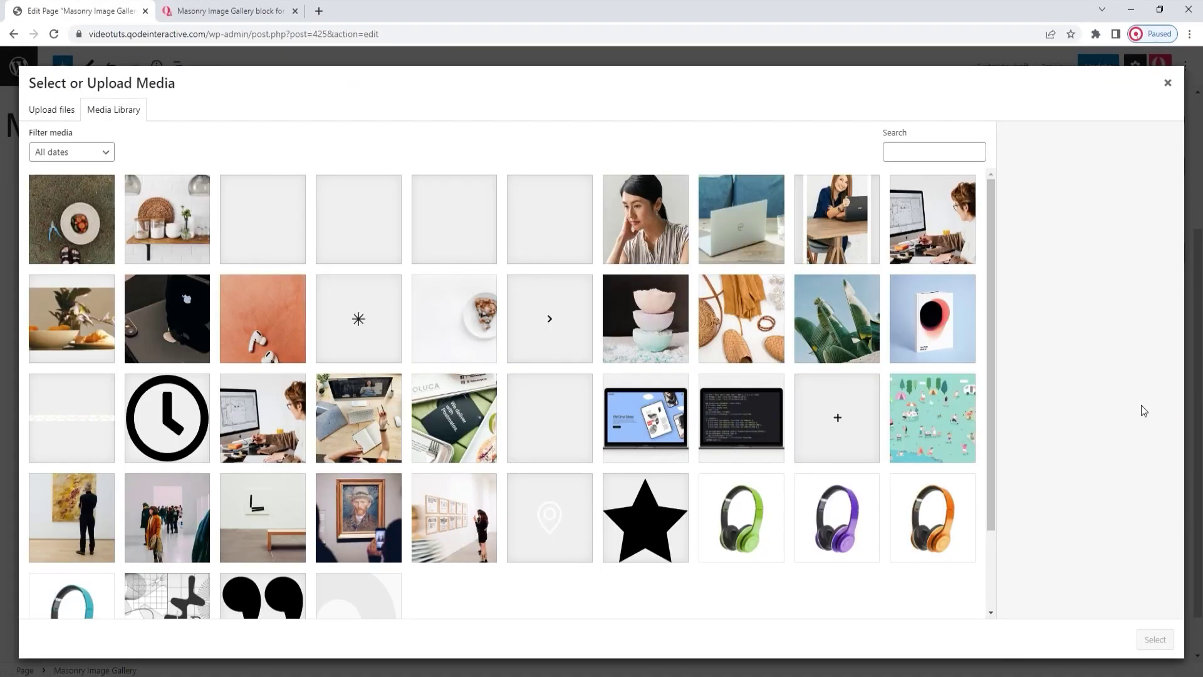
{"action": "left_click", "coordinate": [477, 208]}
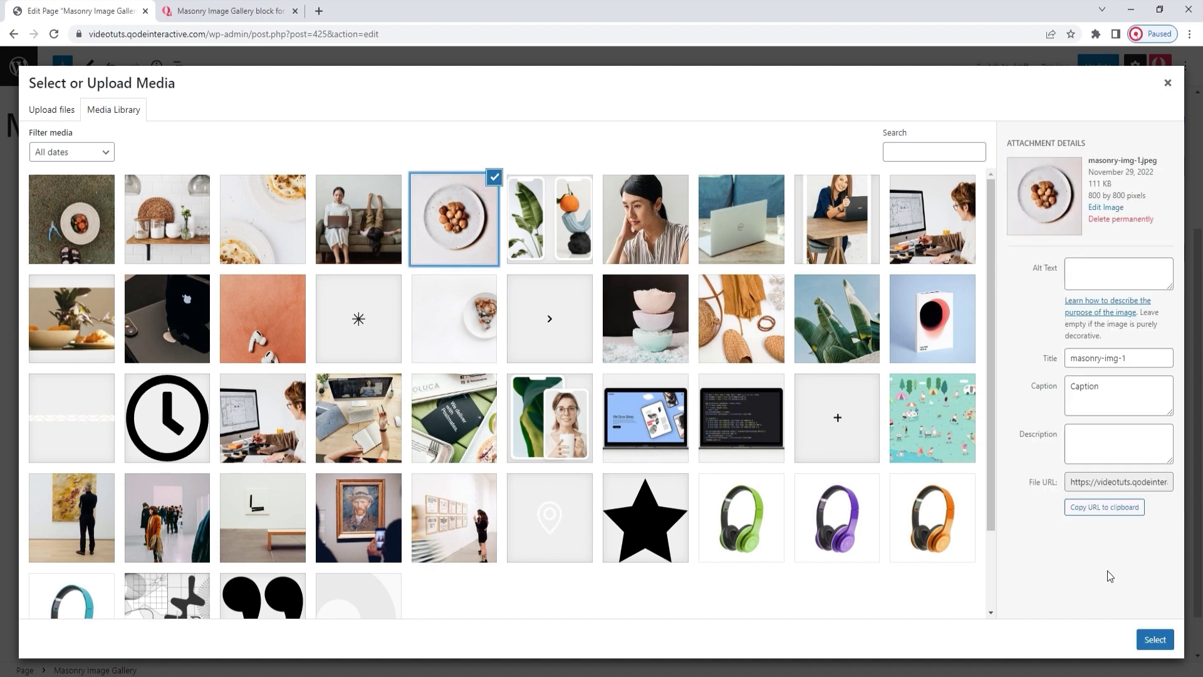
{"action": "left_click", "coordinate": [1155, 639]}
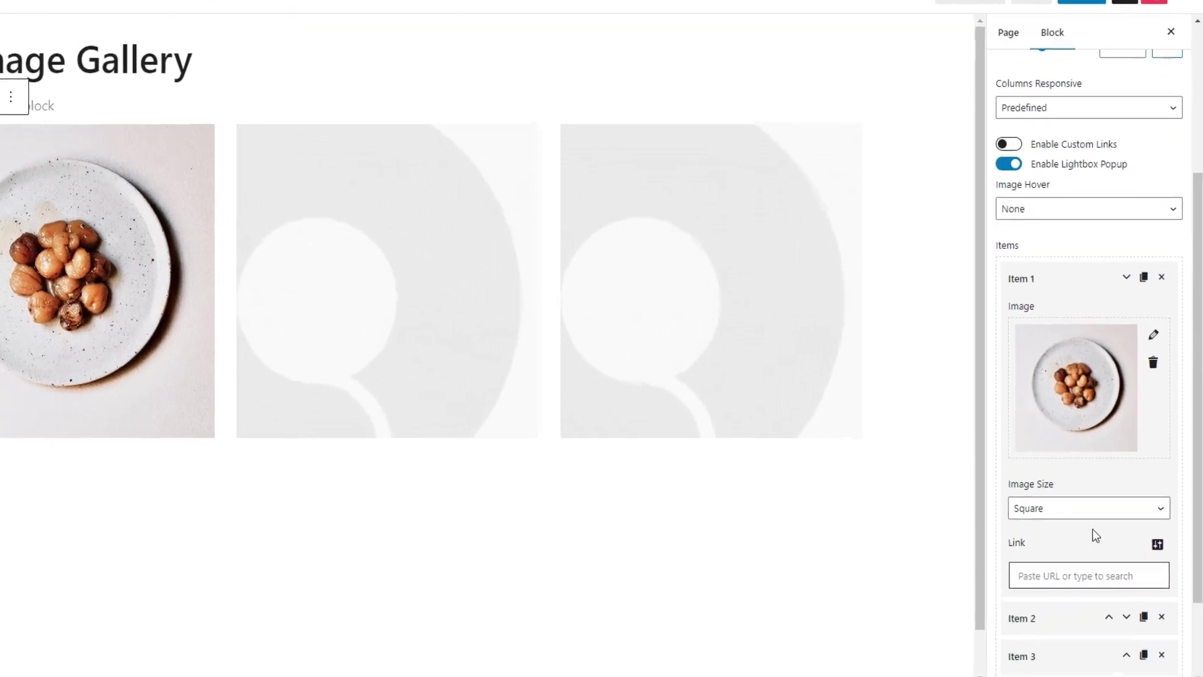
{"action": "left_click", "coordinate": [1097, 510]}
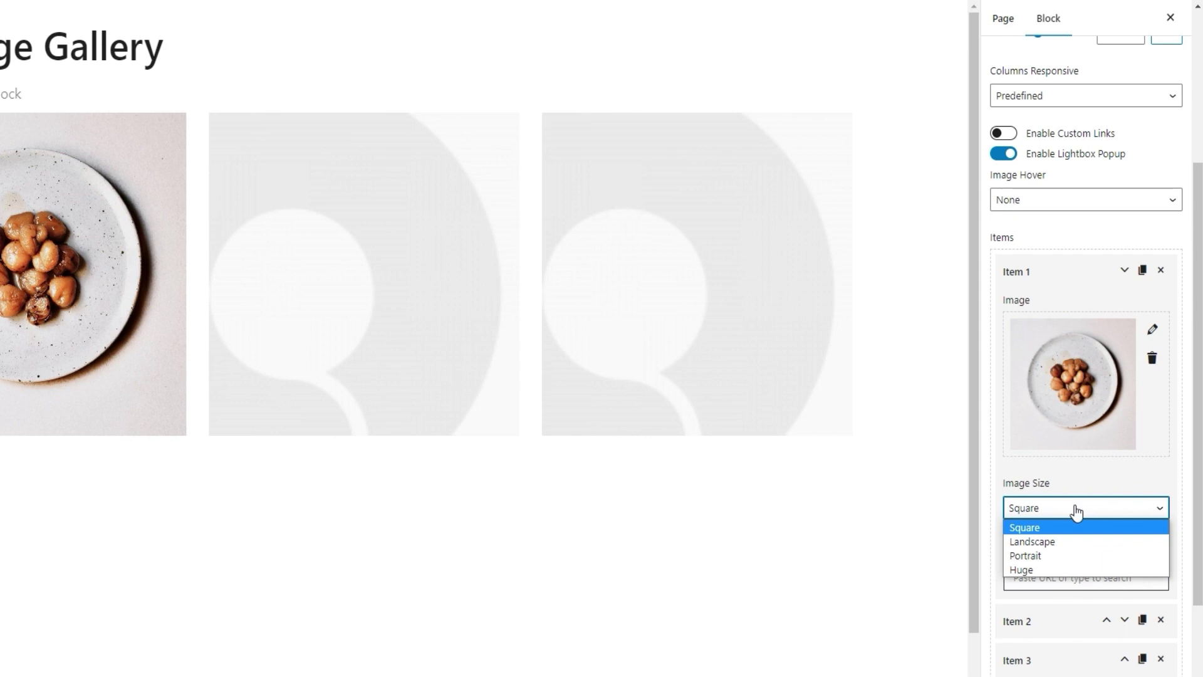
{"action": "left_click", "coordinate": [1077, 512]}
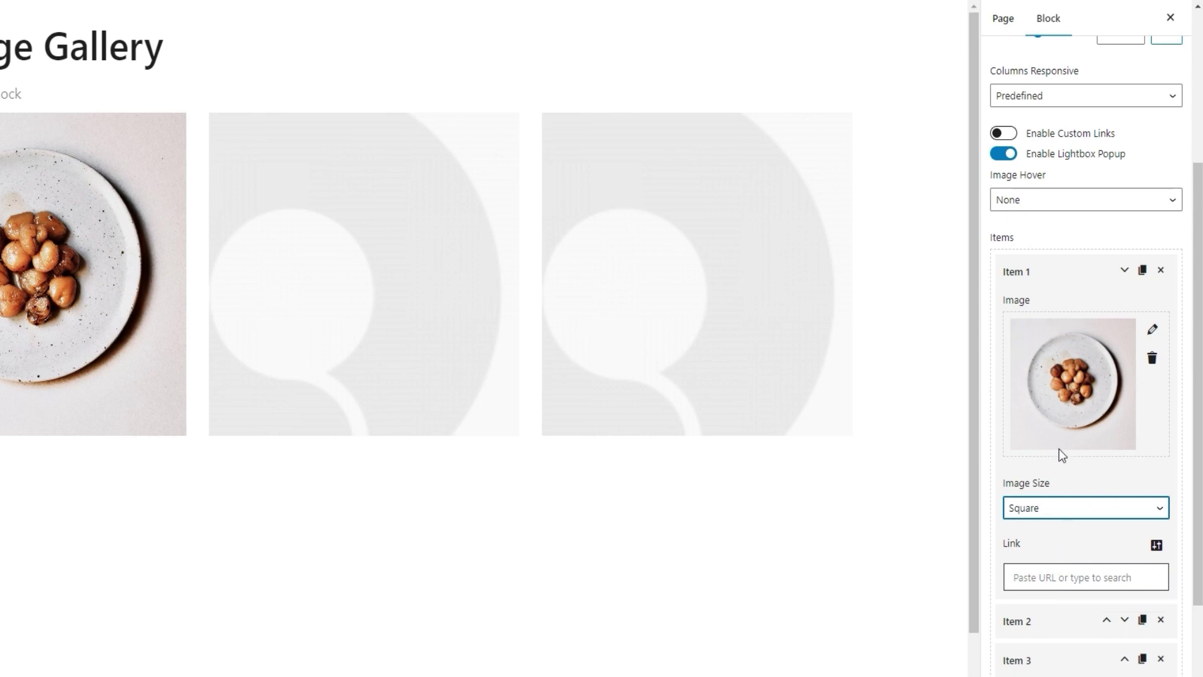
Replace Item 2's placeholder image with the couch photo from the Media Library.
{"action": "left_click", "coordinate": [1053, 276]}
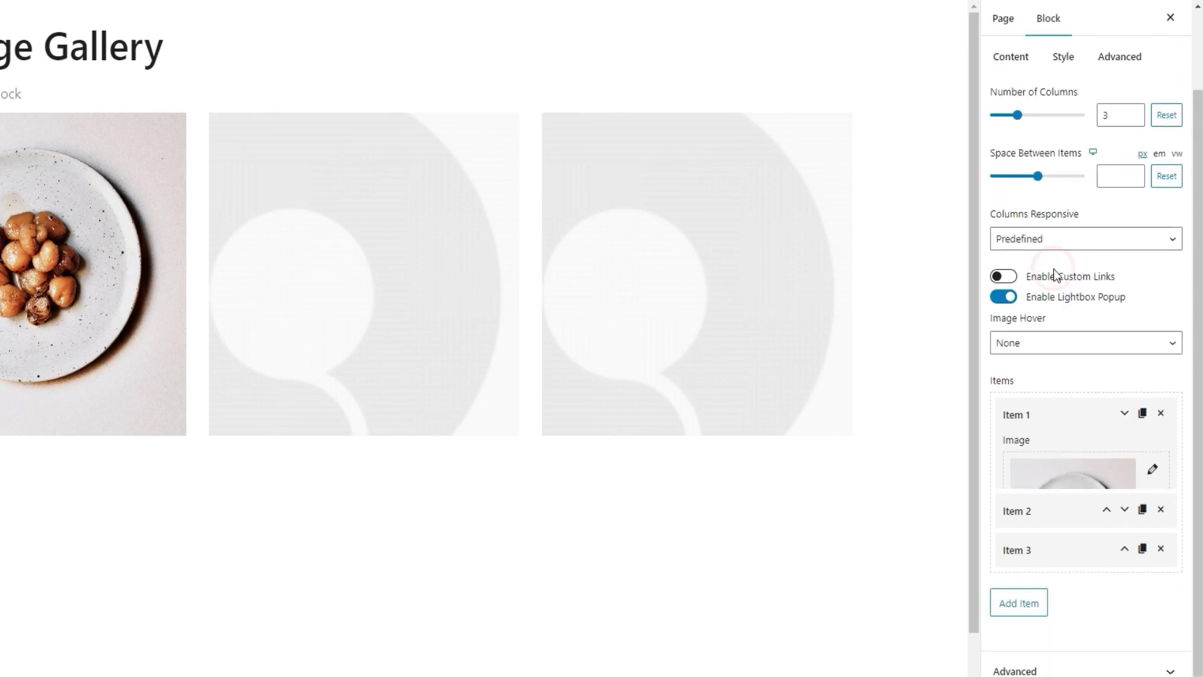
{"action": "left_click", "coordinate": [1055, 503]}
{"action": "scroll", "coordinate": [1058, 501], "scroll_direction": "down", "scroll_amount": 3}
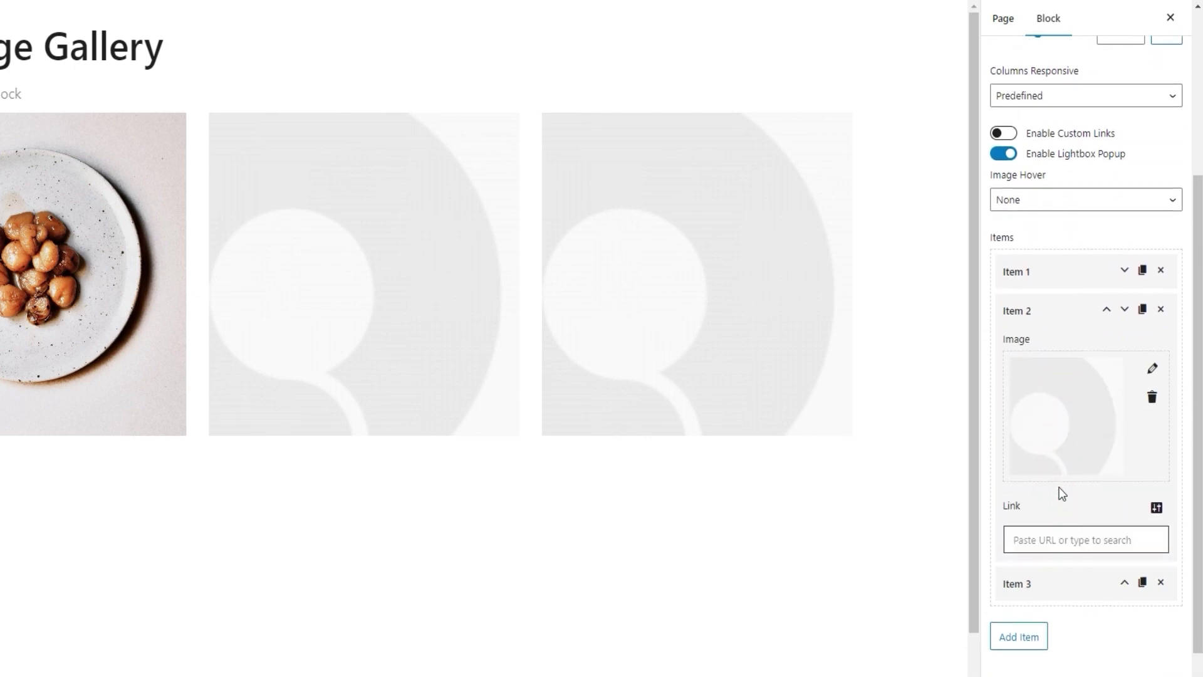
{"action": "left_click", "coordinate": [1151, 399]}
{"action": "left_click", "coordinate": [1122, 424]}
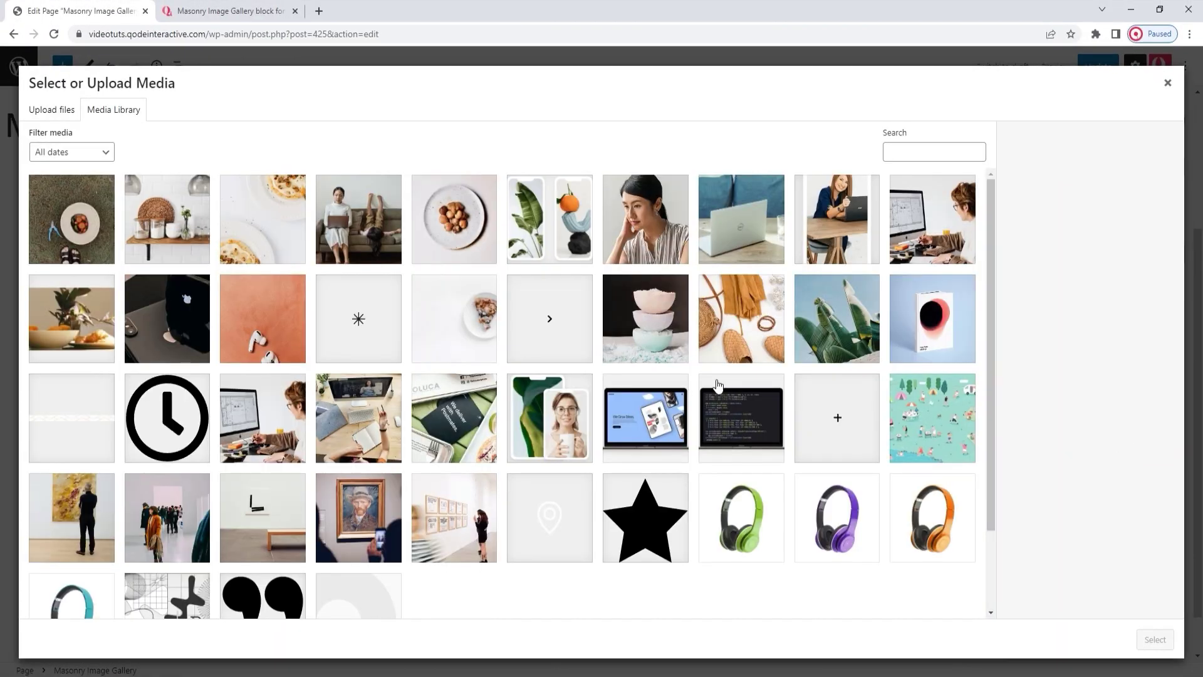
{"action": "left_click", "coordinate": [370, 239]}
{"action": "left_click", "coordinate": [1164, 638]}
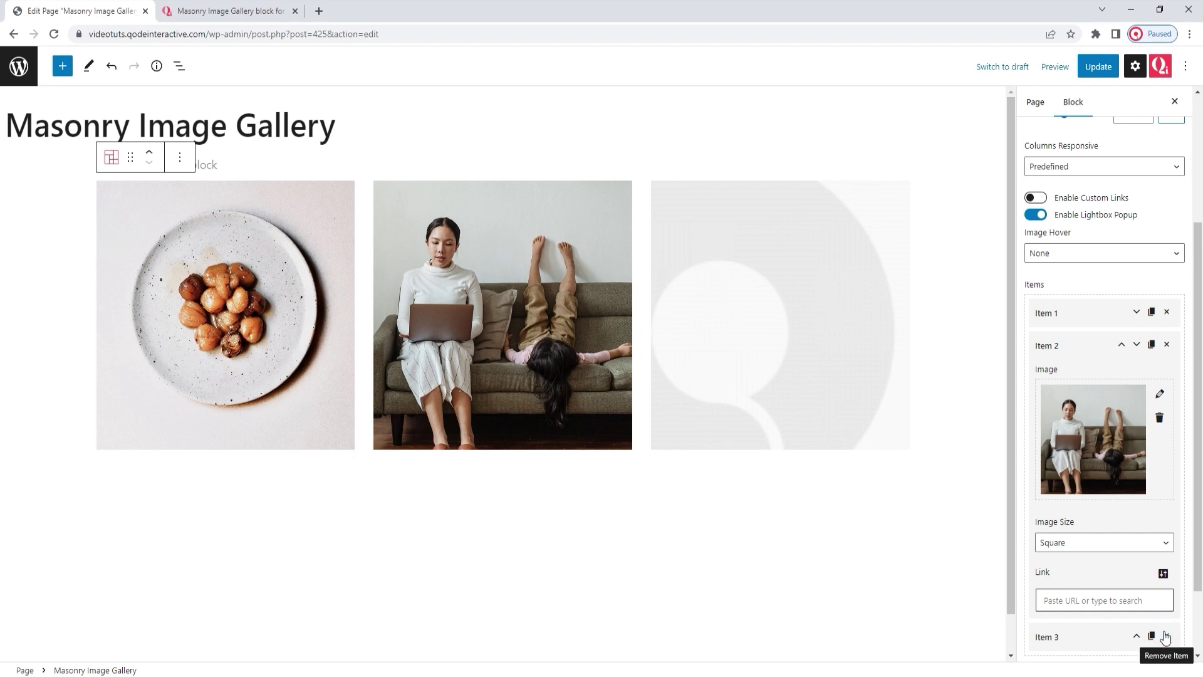
Give Item 3 the masonry-img-3 two-plates photo and set its image size to Portrait.
{"action": "left_click", "coordinate": [1070, 346]}
{"action": "left_click", "coordinate": [1080, 544]}
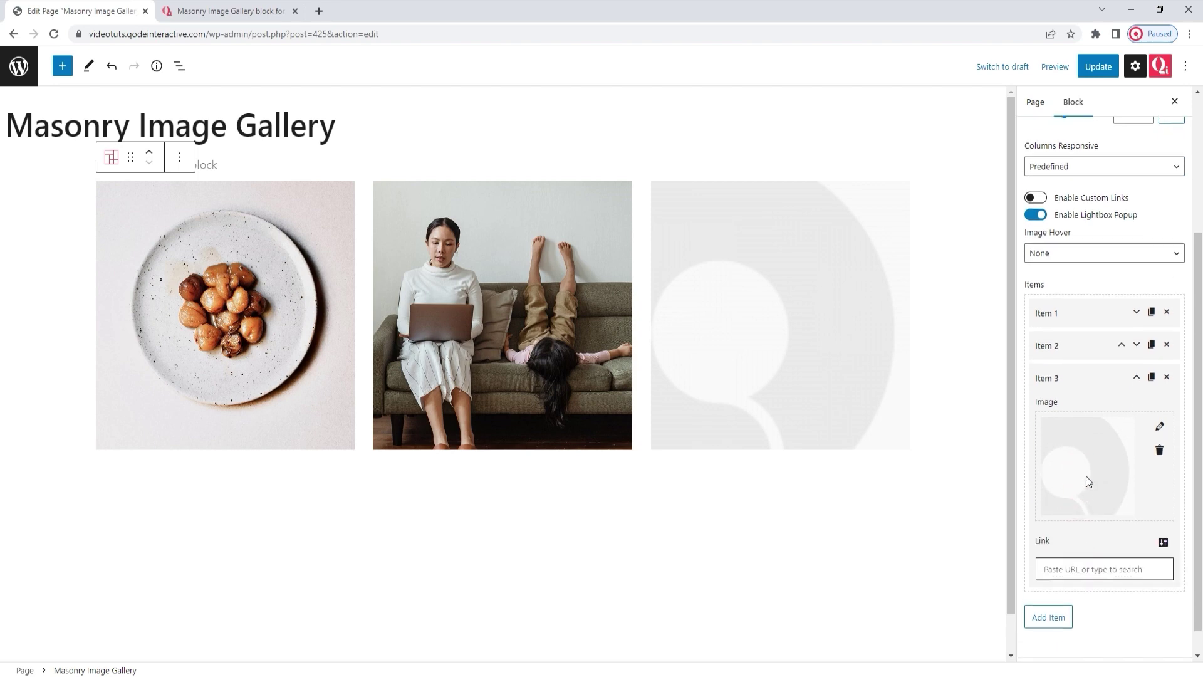
{"action": "left_click", "coordinate": [1157, 450]}
{"action": "left_click", "coordinate": [1126, 474]}
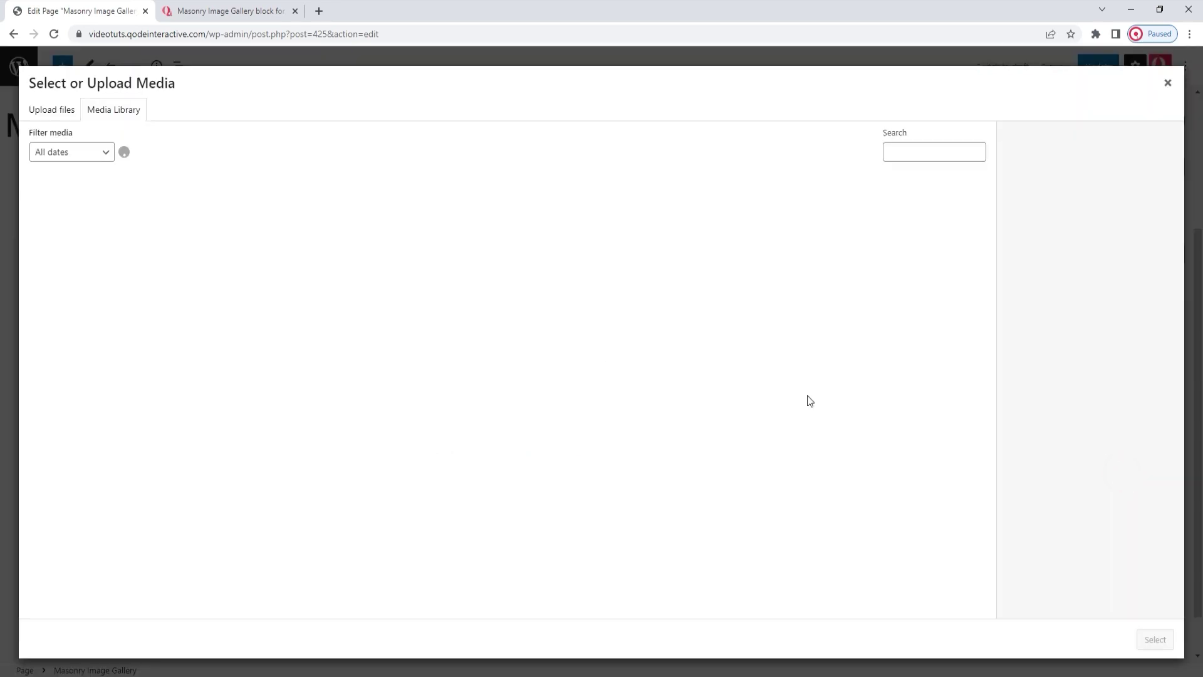
{"action": "left_click", "coordinate": [300, 244]}
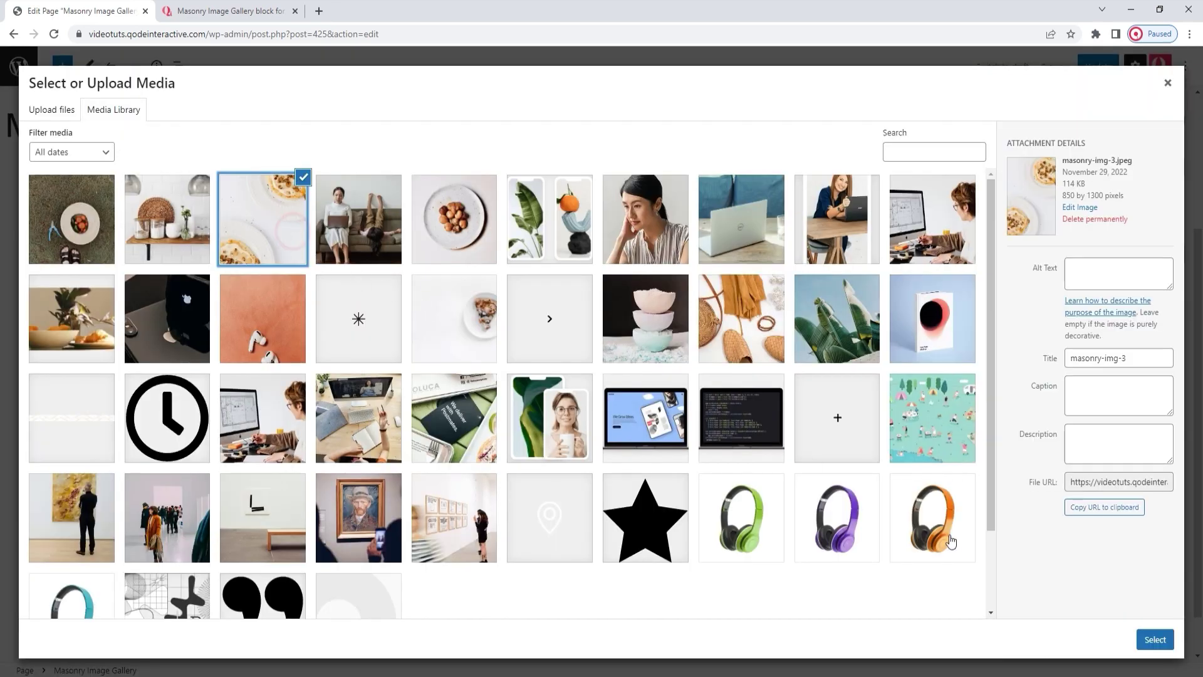
{"action": "left_click", "coordinate": [1156, 640]}
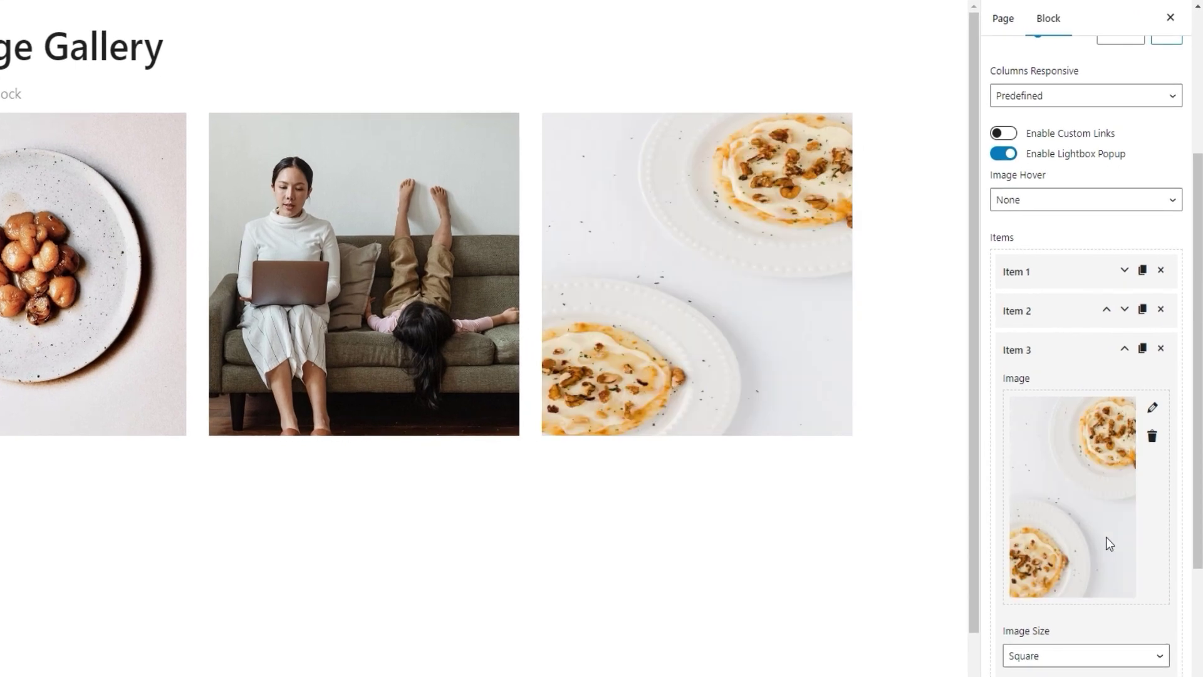
{"action": "scroll", "coordinate": [1106, 538], "scroll_direction": "down", "scroll_amount": 2}
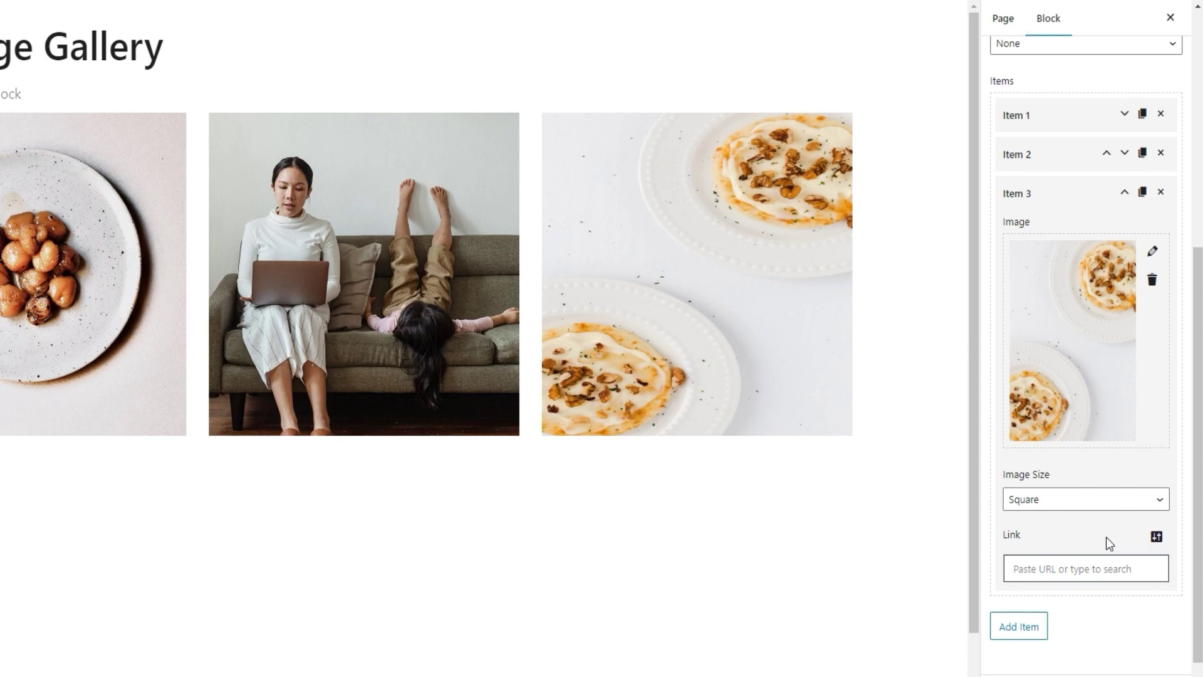
{"action": "left_click", "coordinate": [1086, 505]}
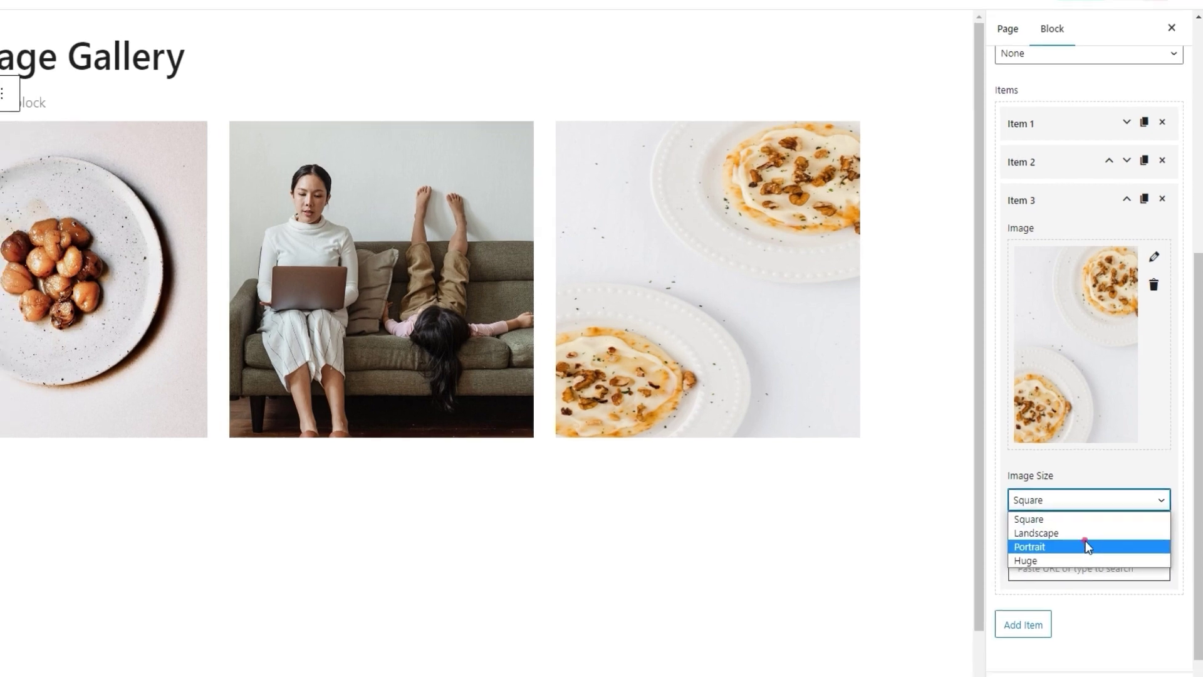
{"action": "left_click", "coordinate": [1086, 547]}
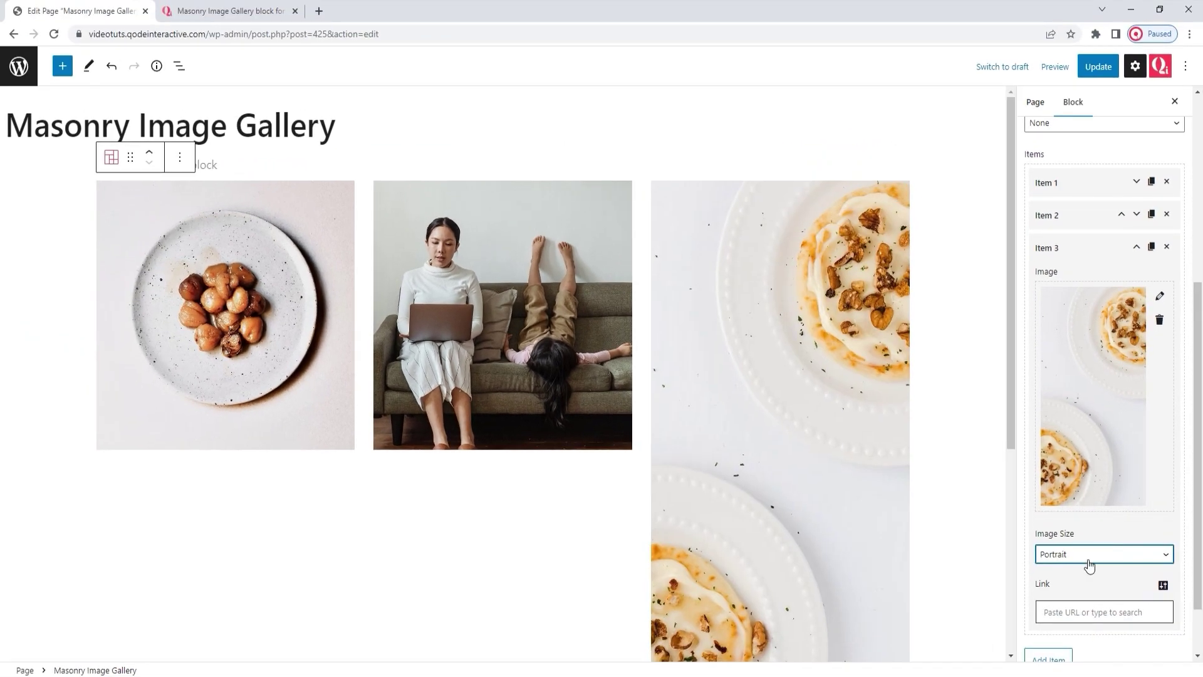
{"action": "scroll", "coordinate": [1088, 565], "scroll_direction": "down", "scroll_amount": 1}
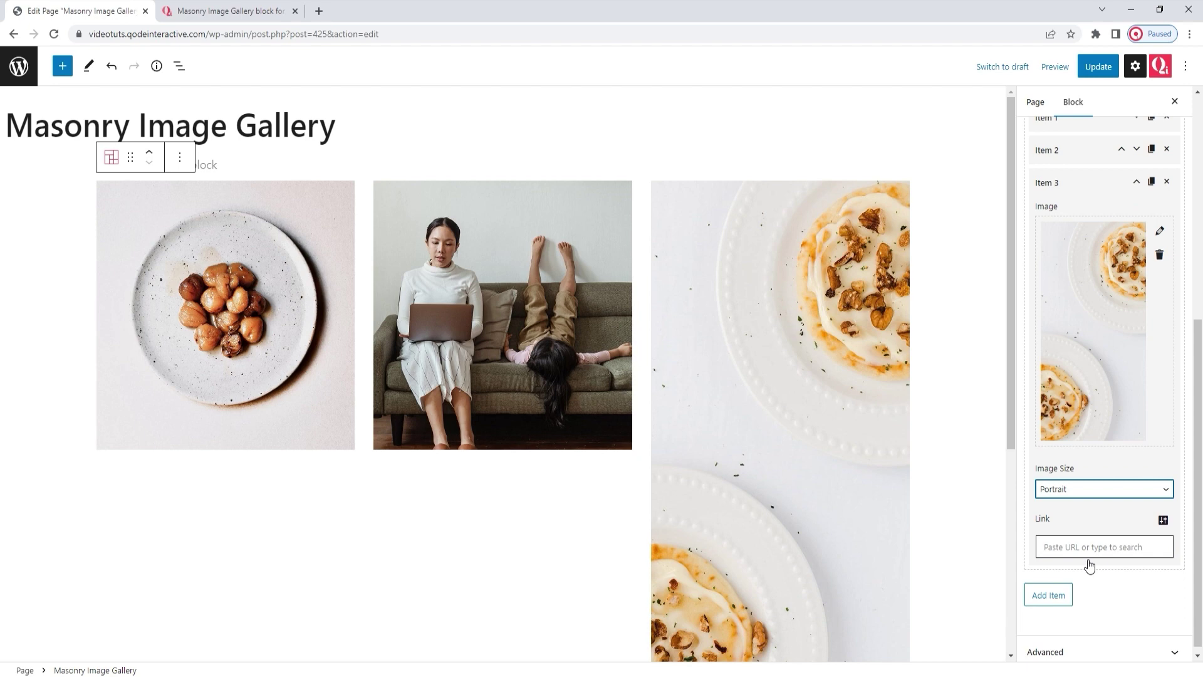
Add gallery items with the kitchen shelf and tomatoes-in-hat photos, and switch to four columns.
{"action": "left_click", "coordinate": [1069, 185]}
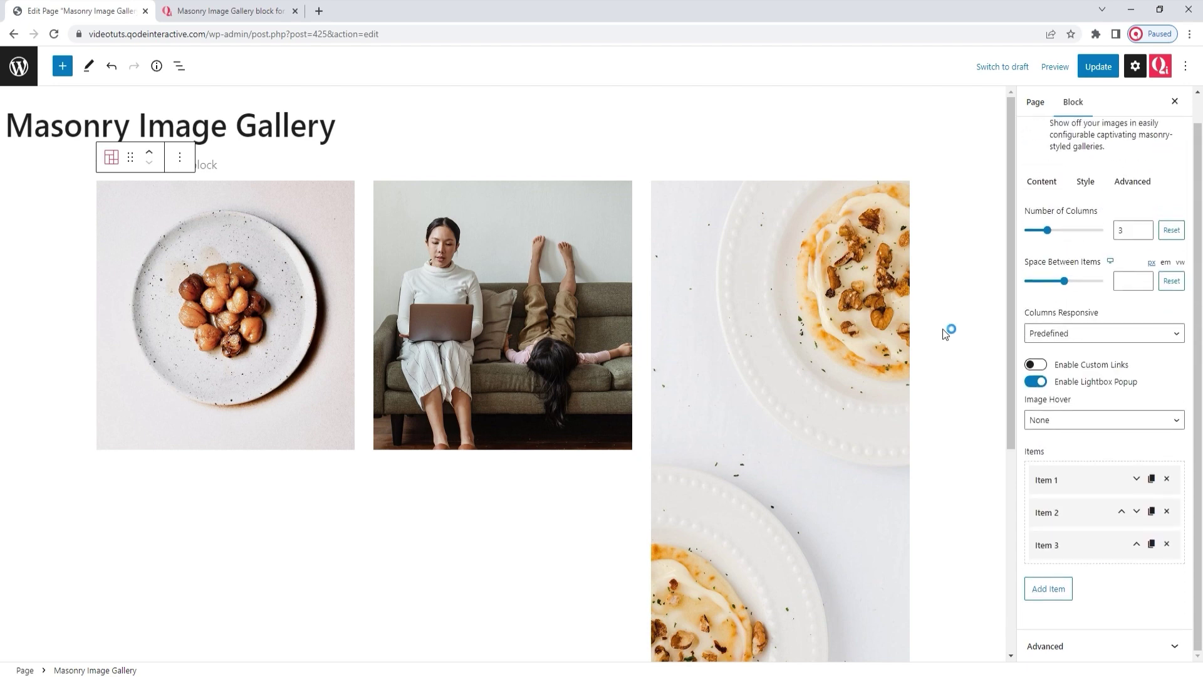
{"action": "scroll", "coordinate": [940, 338], "scroll_direction": "down", "scroll_amount": 1}
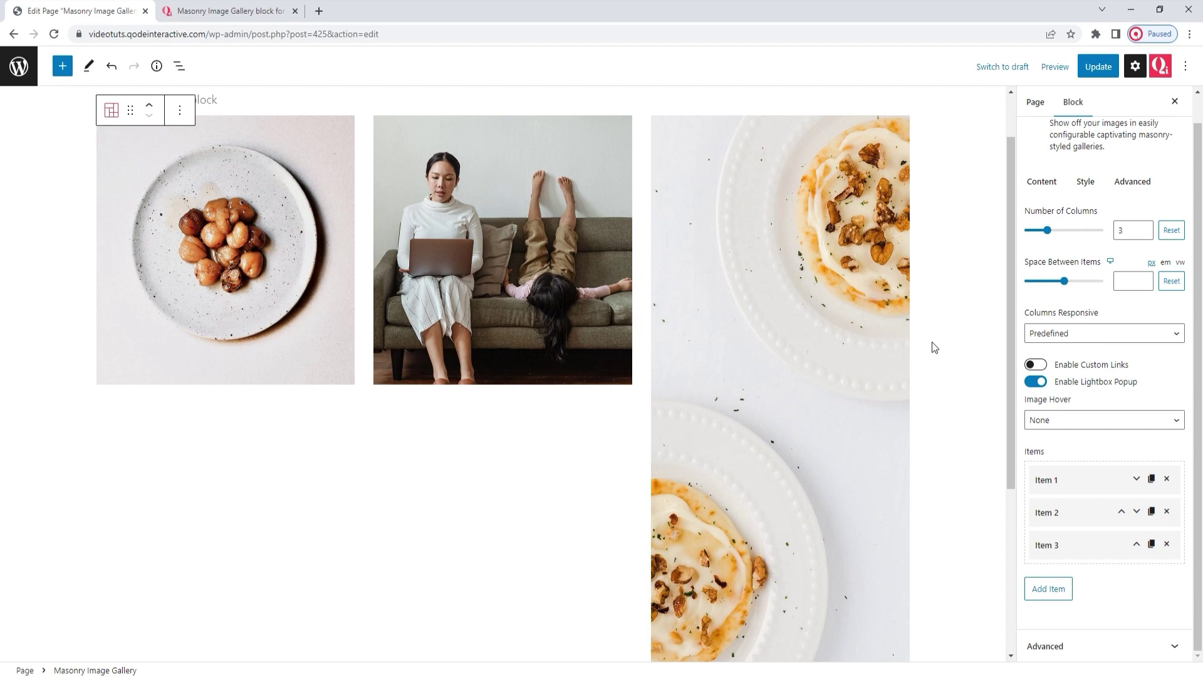
{"action": "left_click", "coordinate": [1048, 588]}
{"action": "scroll", "coordinate": [1077, 554], "scroll_direction": "down", "scroll_amount": 2}
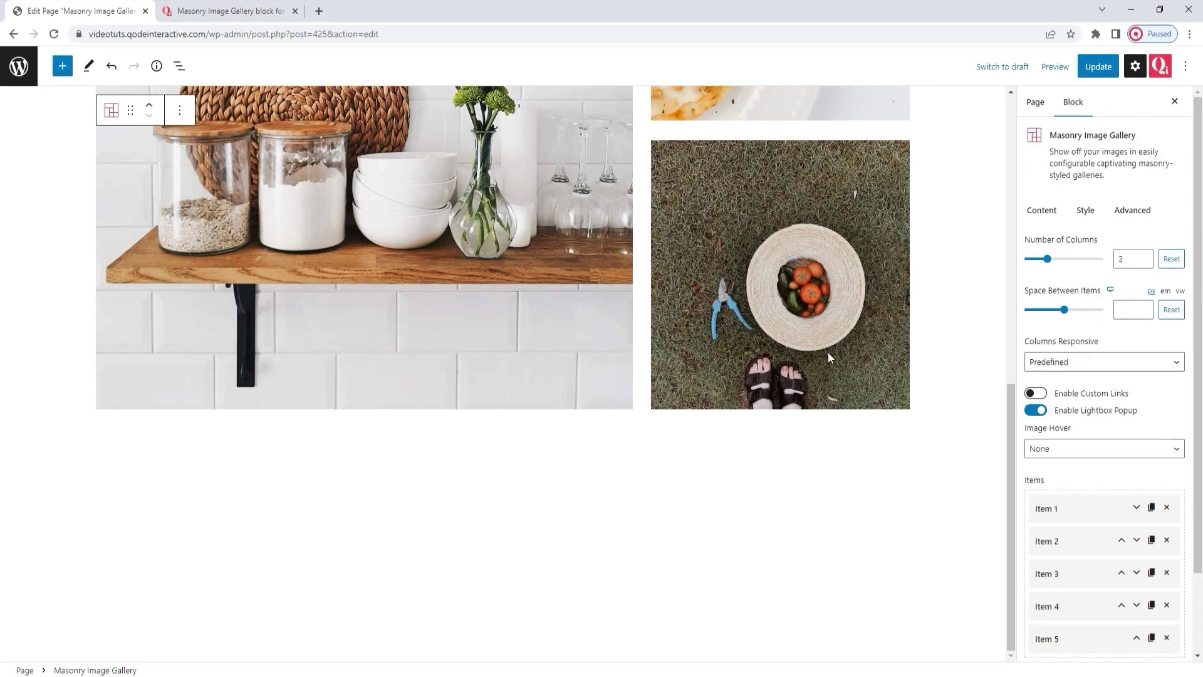
{"action": "scroll", "coordinate": [829, 351], "scroll_direction": "up", "scroll_amount": 7}
{"action": "scroll", "coordinate": [829, 351], "scroll_direction": "up", "scroll_amount": 1}
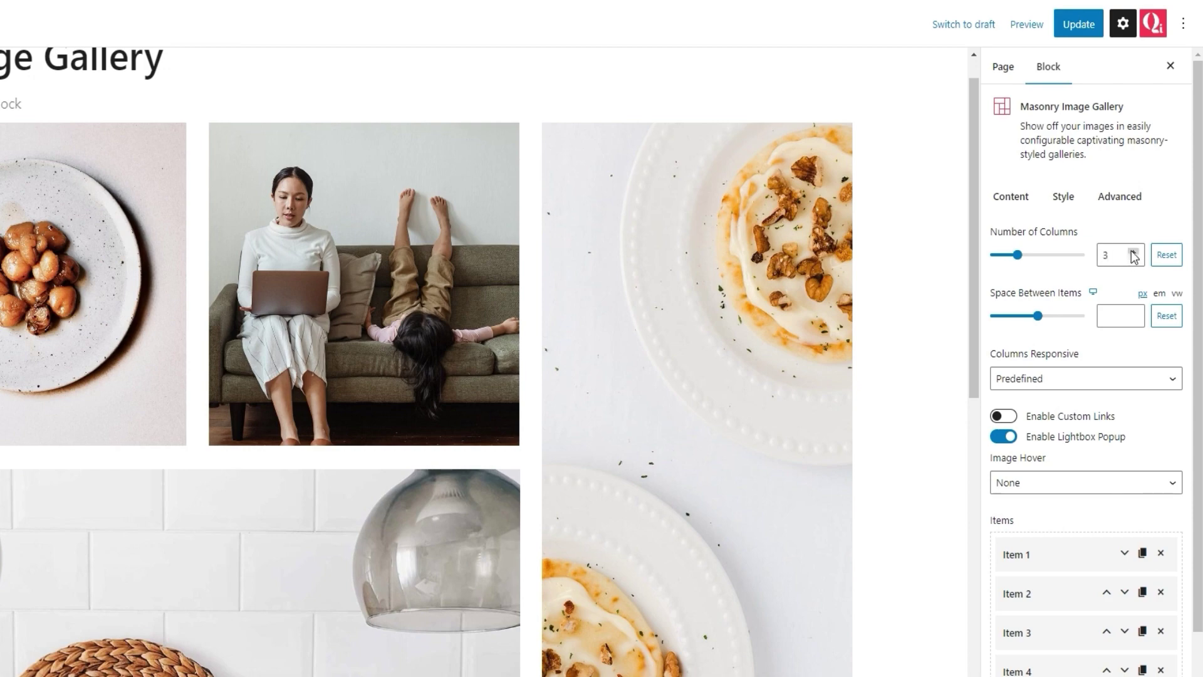
{"action": "left_click", "coordinate": [1132, 252]}
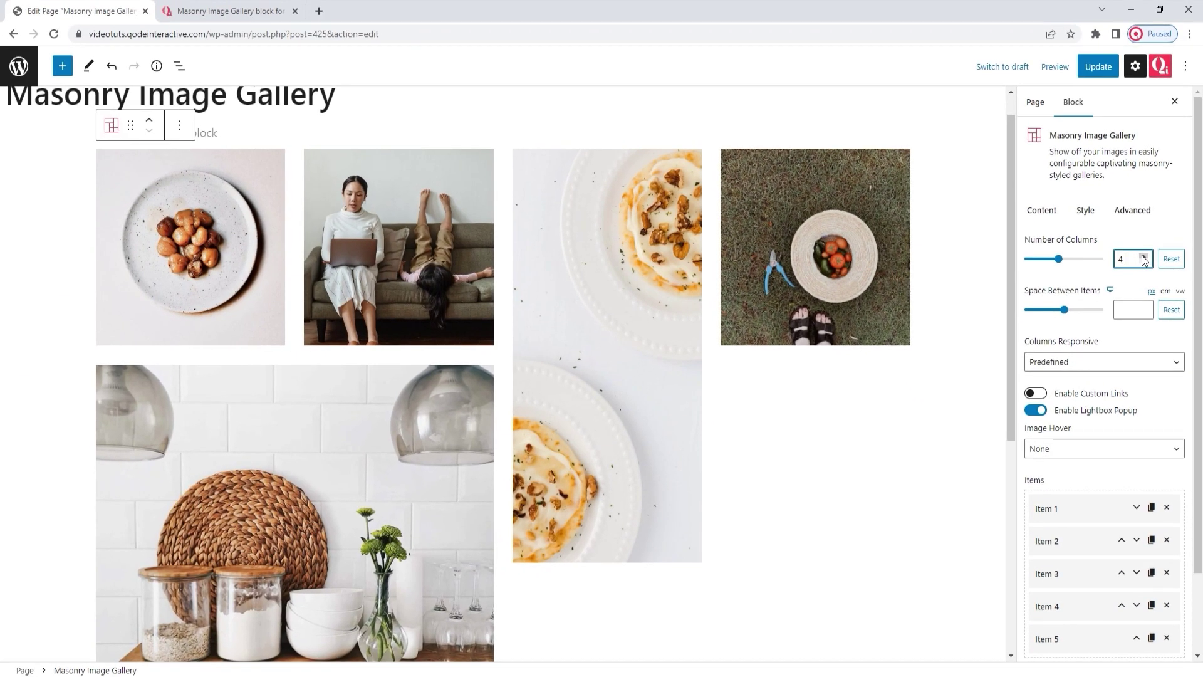
{"action": "left_click", "coordinate": [1144, 262]}
{"action": "left_click", "coordinate": [1144, 263]}
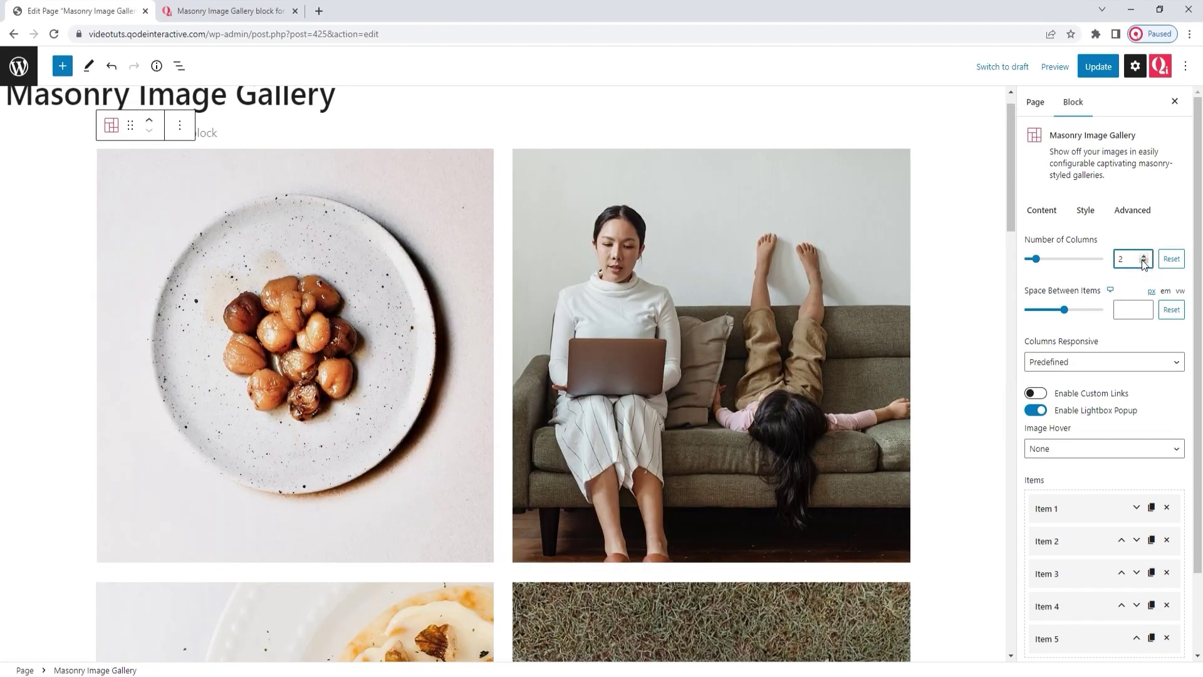
{"action": "scroll", "coordinate": [778, 360], "scroll_direction": "down", "scroll_amount": 8}
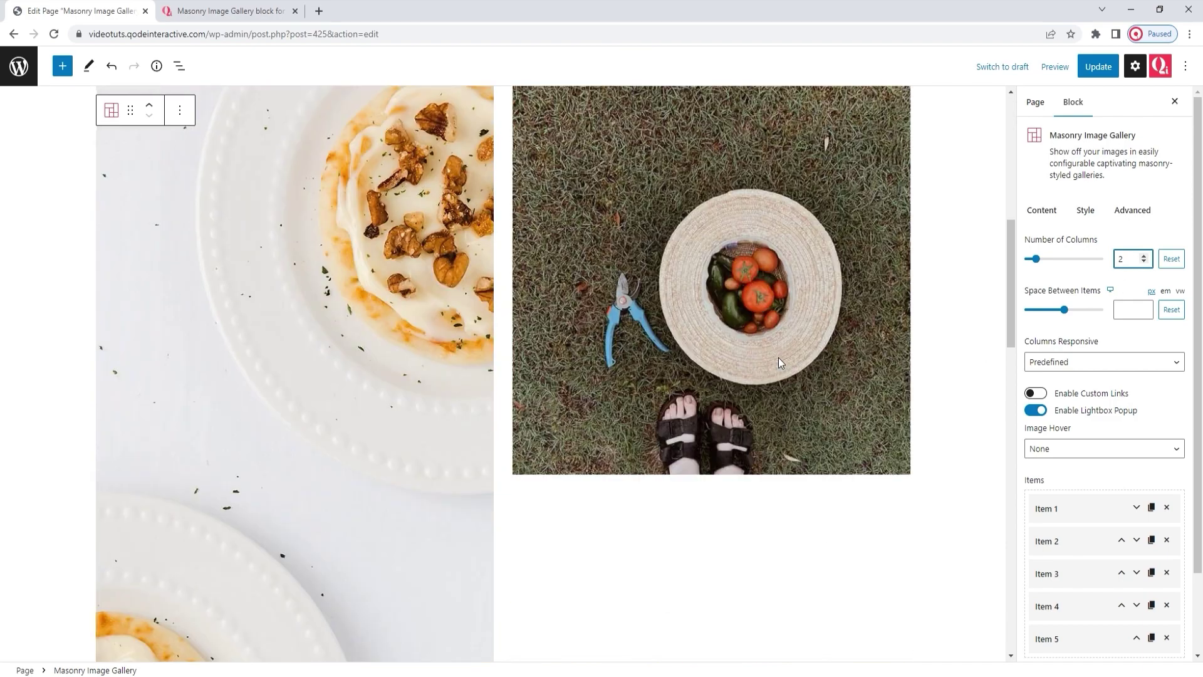
{"action": "scroll", "coordinate": [778, 360], "scroll_direction": "up", "scroll_amount": 7}
{"action": "scroll", "coordinate": [778, 357], "scroll_direction": "up", "scroll_amount": 2}
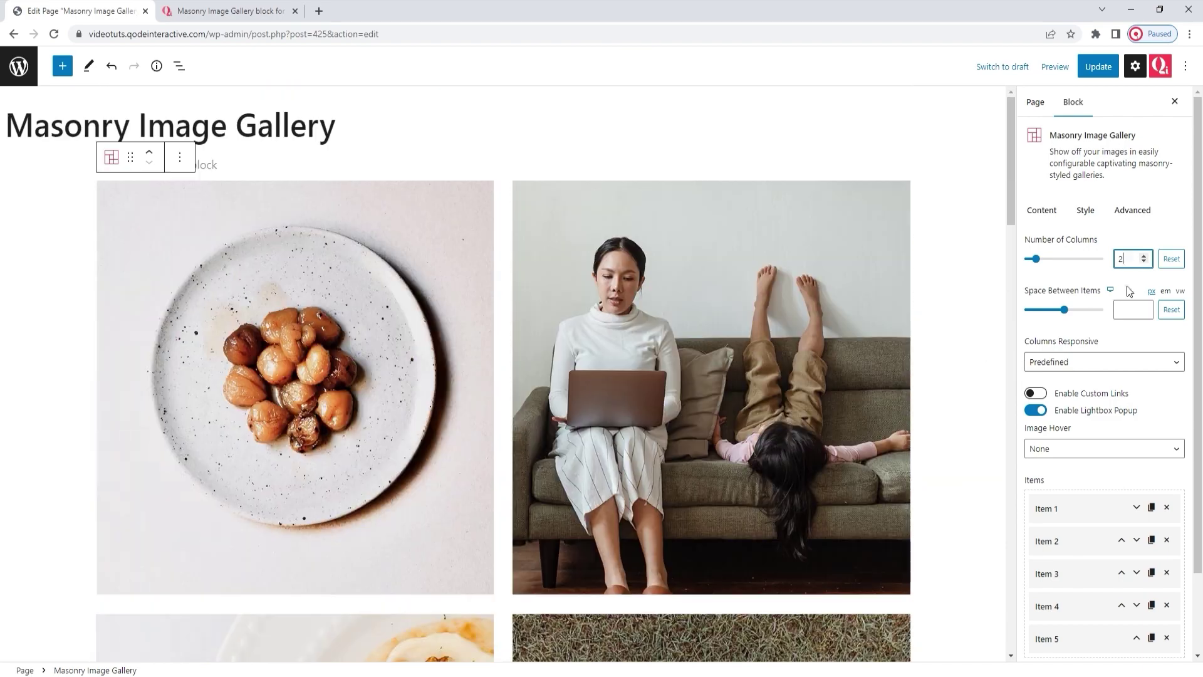
{"action": "left_click", "coordinate": [1144, 255]}
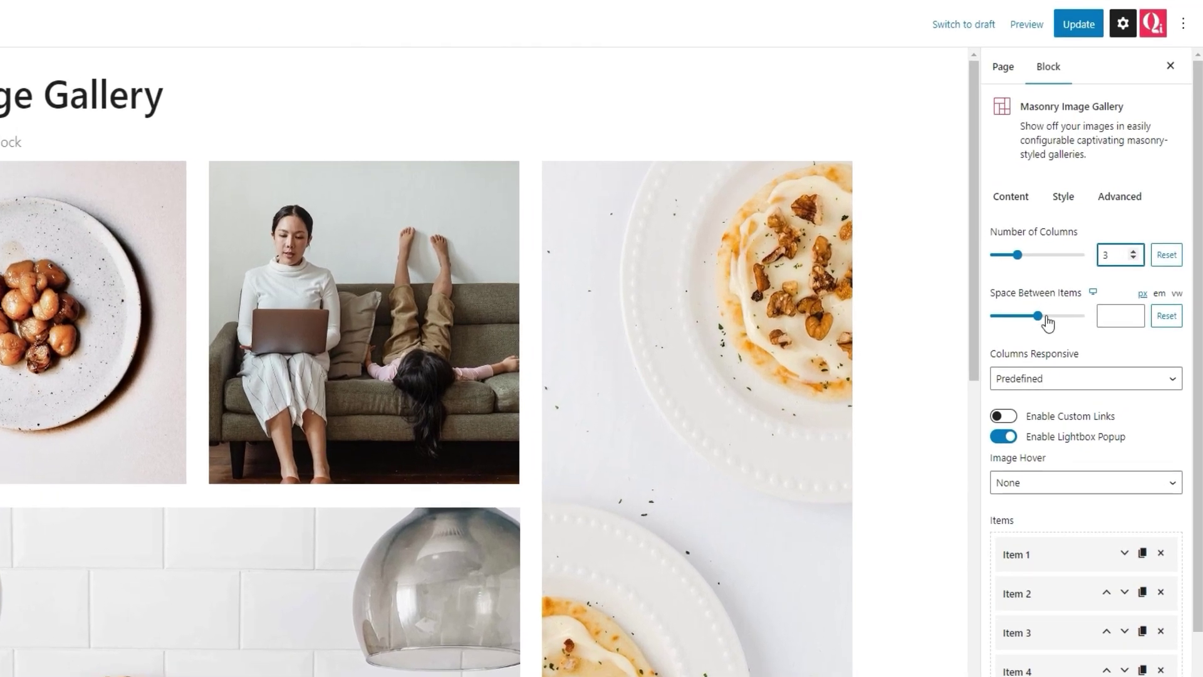
Drag down the Space Between Items slider, then enter 0 as its value.
{"action": "left_click", "coordinate": [1065, 312]}
{"action": "left_click_drag", "start_coordinate": [1040, 324], "coordinate": [1029, 325]}
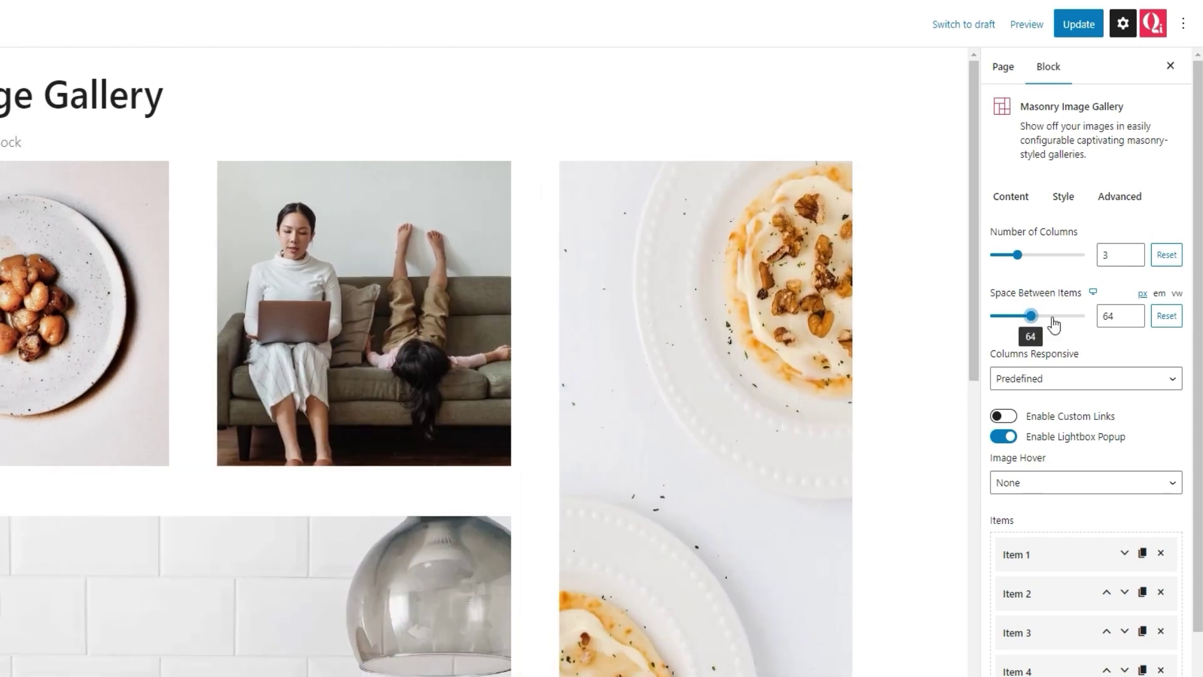
{"action": "double_click", "coordinate": [1112, 321]}
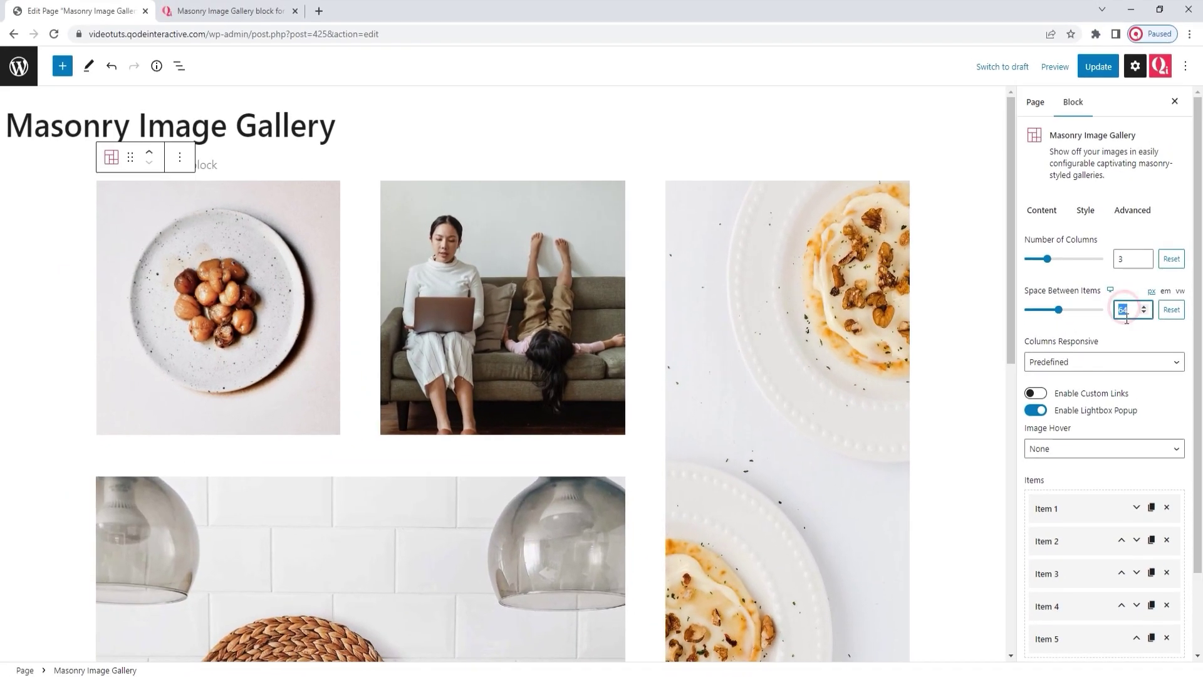
{"action": "type", "text": "0"}
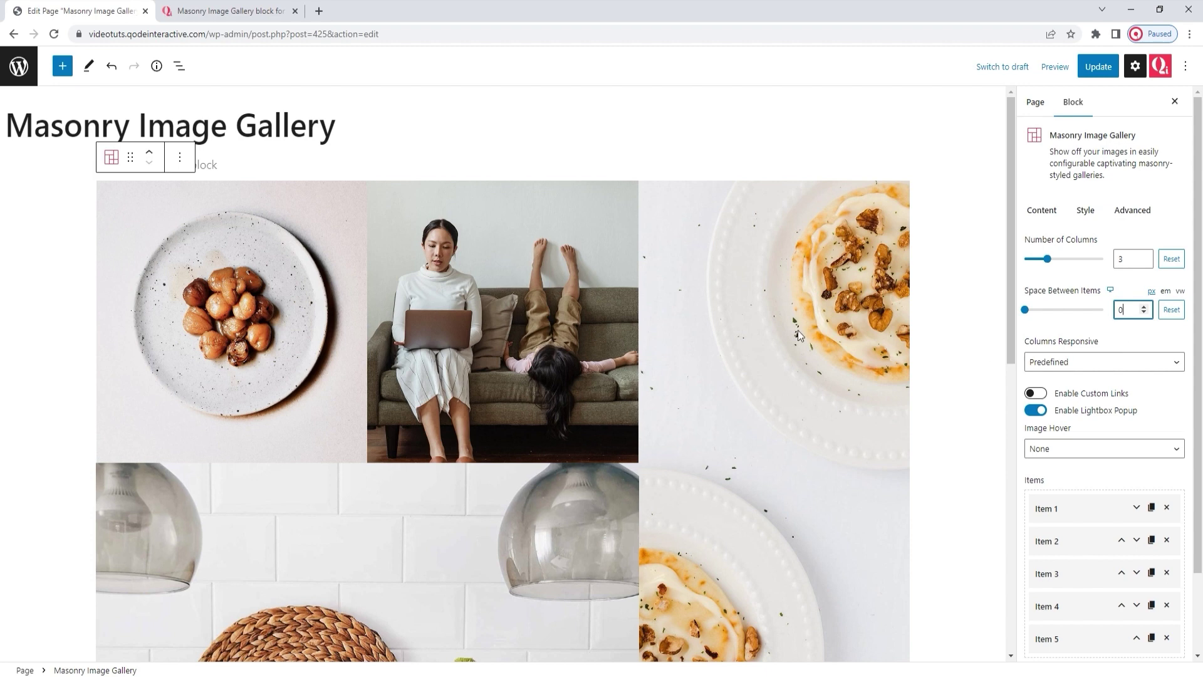
Switch to custom responsive columns and set 3 columns for 1367–1440px and 1025–1366px screens.
{"action": "left_click", "coordinate": [1111, 330]}
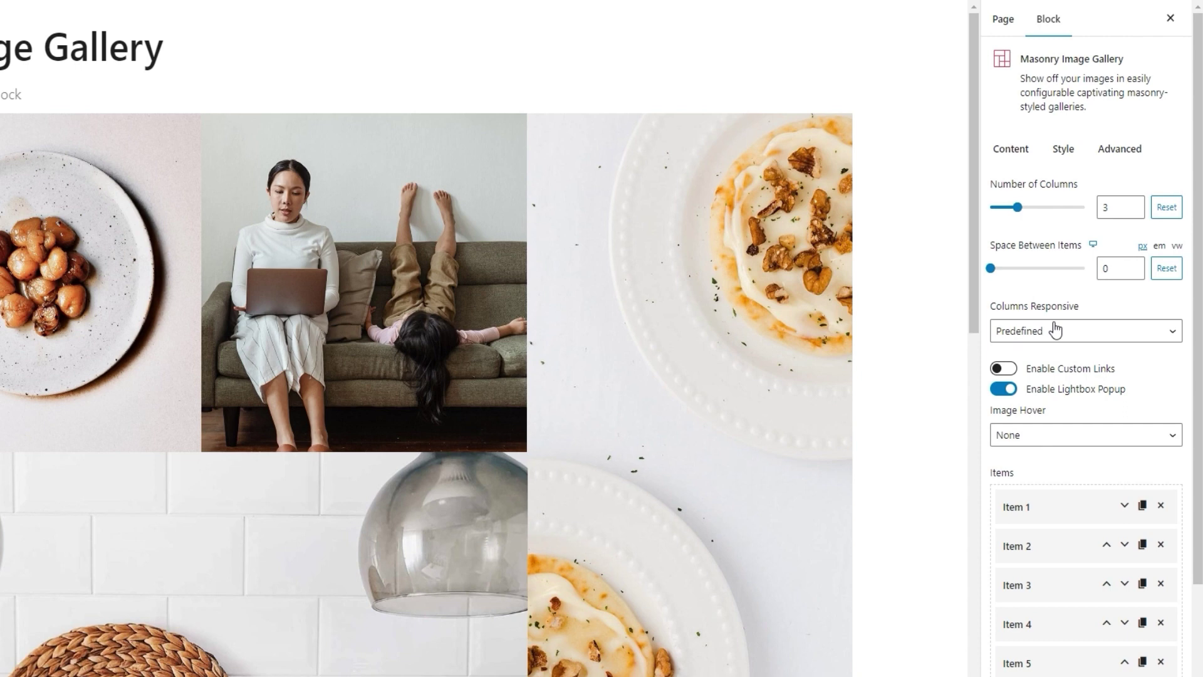
{"action": "left_click", "coordinate": [1069, 336]}
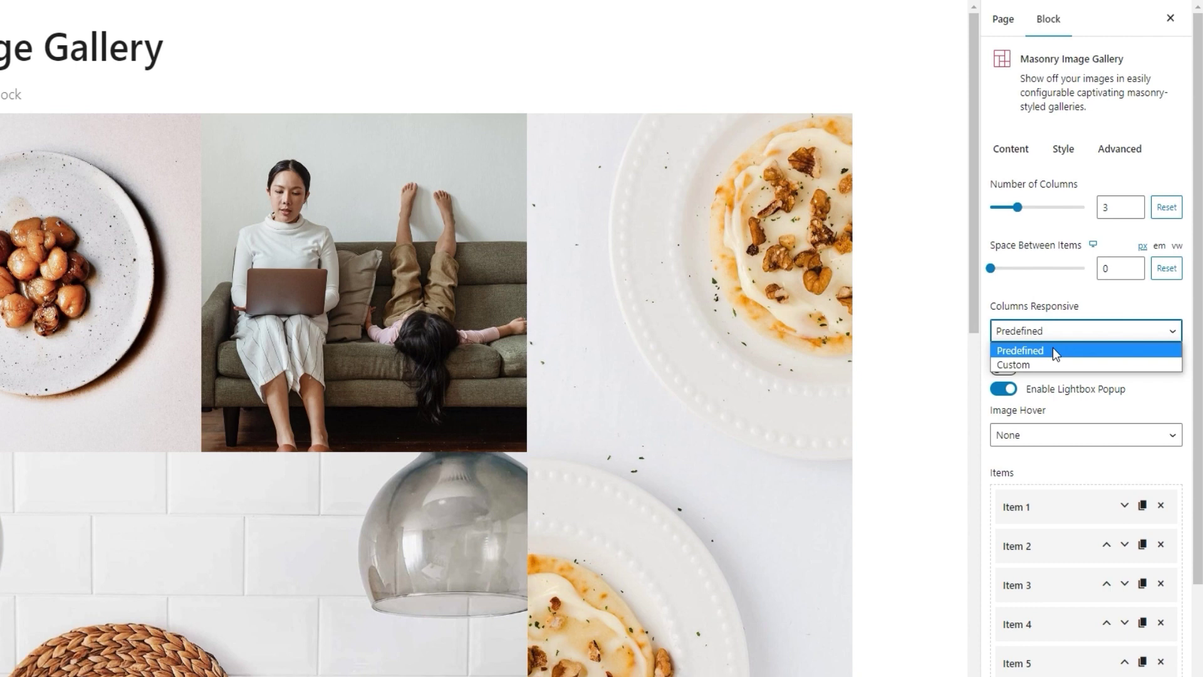
{"action": "left_click", "coordinate": [1053, 365]}
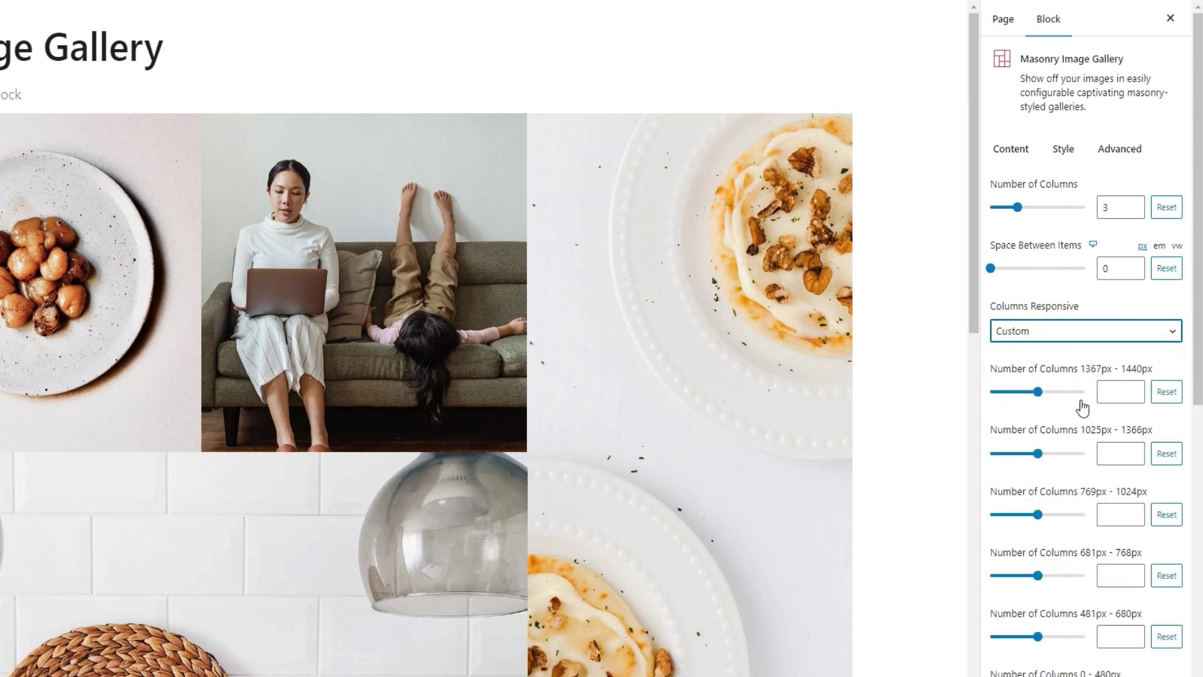
{"action": "scroll", "coordinate": [1082, 408], "scroll_direction": "down", "scroll_amount": 1}
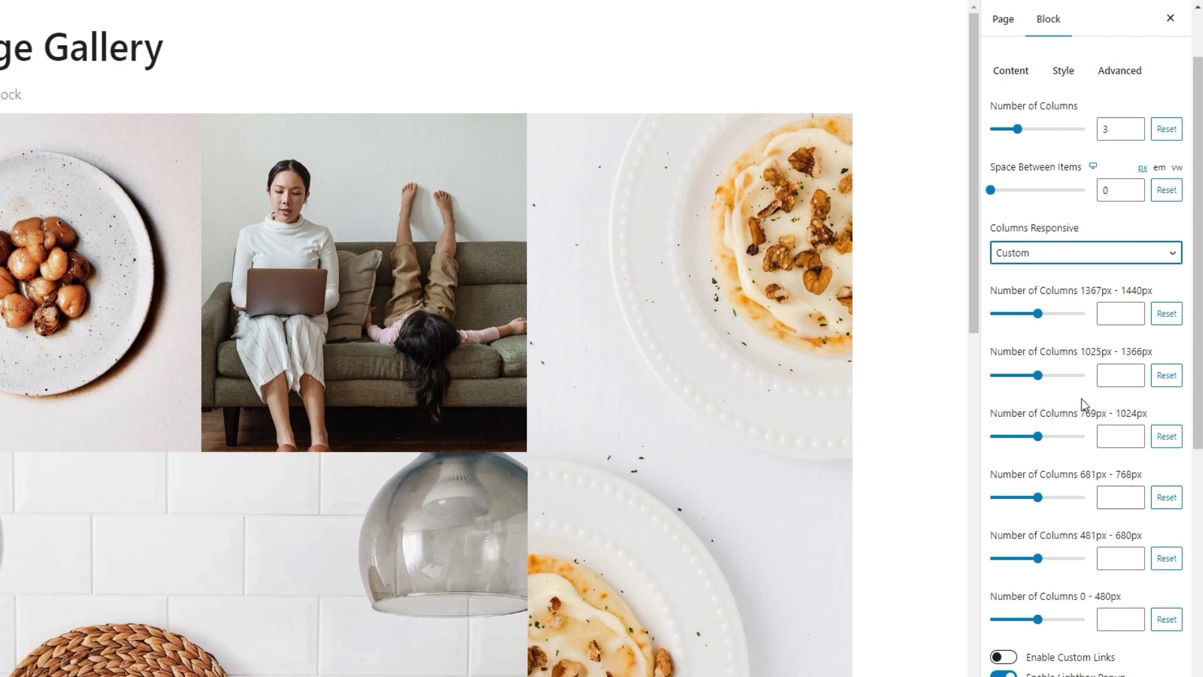
{"action": "left_click", "coordinate": [1114, 312]}
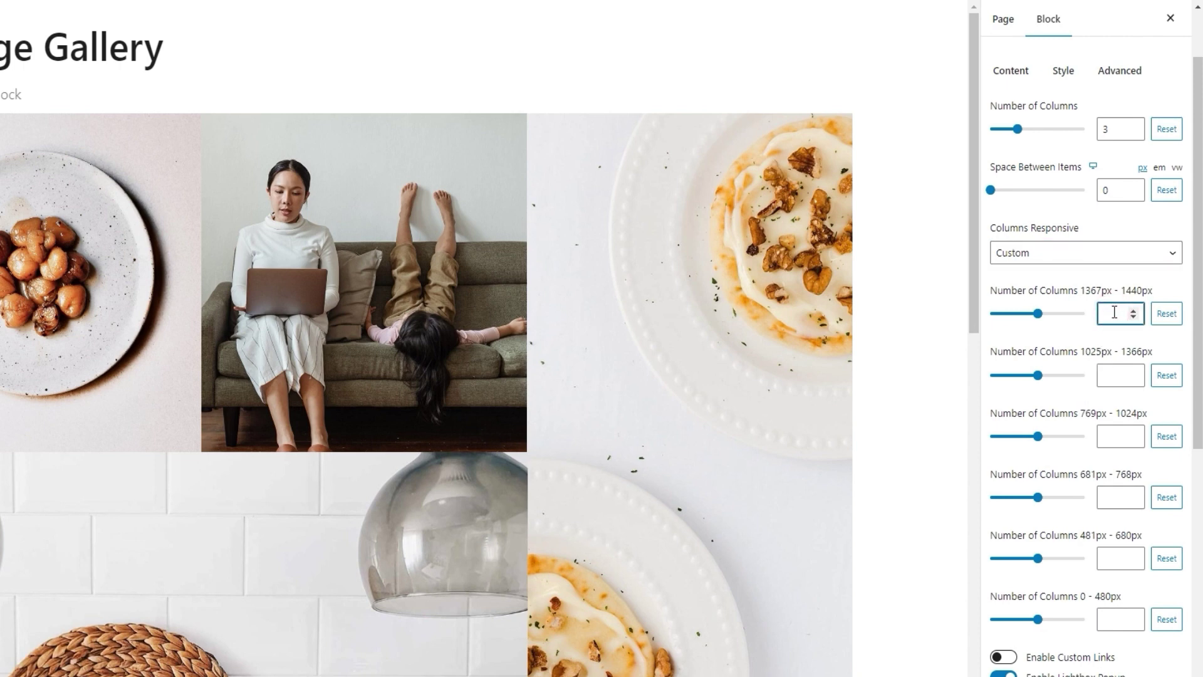
{"action": "type", "text": "3"}
{"action": "left_click", "coordinate": [1105, 371]}
{"action": "type", "text": "3"}
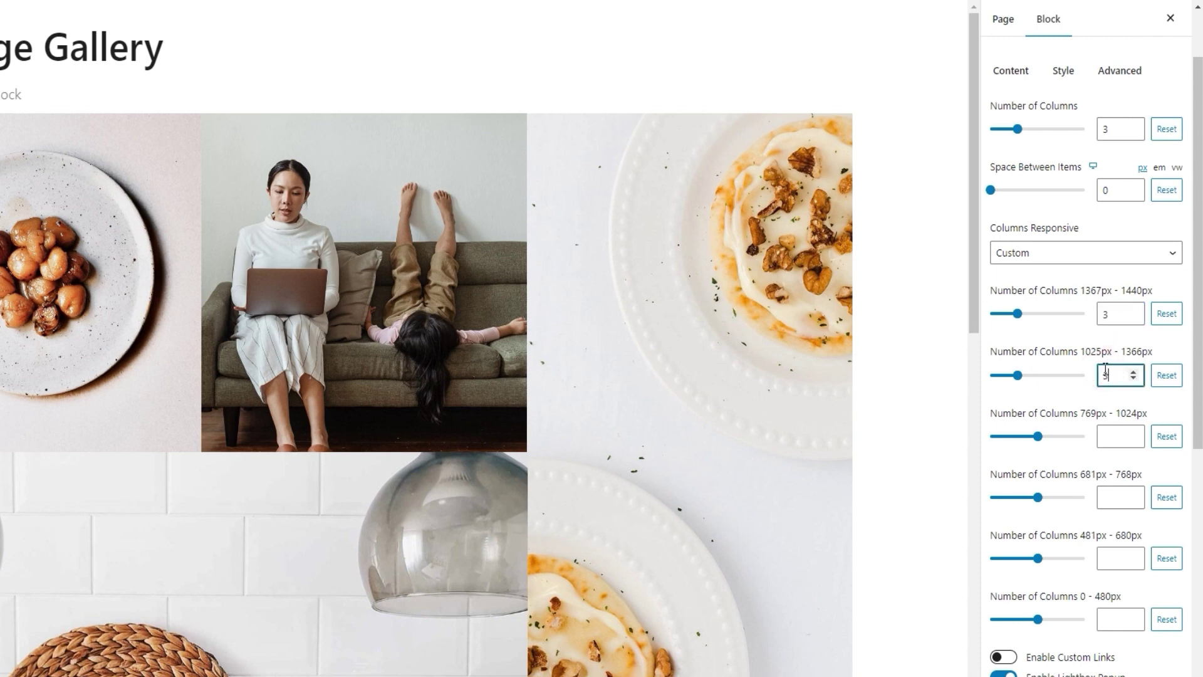
Set 3 columns for 769–1024px and 681–768px, and 1 column for 481–680px and 0–480px.
{"action": "left_click", "coordinate": [1108, 432]}
{"action": "type", "text": "3"}
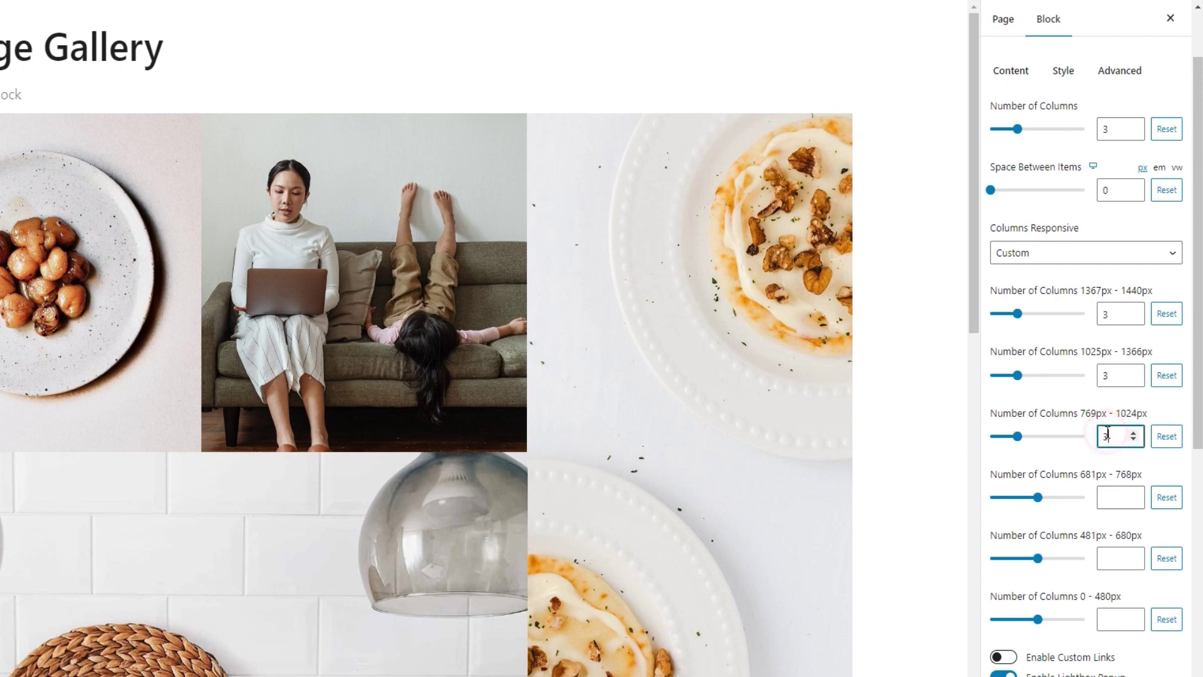
{"action": "left_click", "coordinate": [1108, 496]}
{"action": "type", "text": "3"}
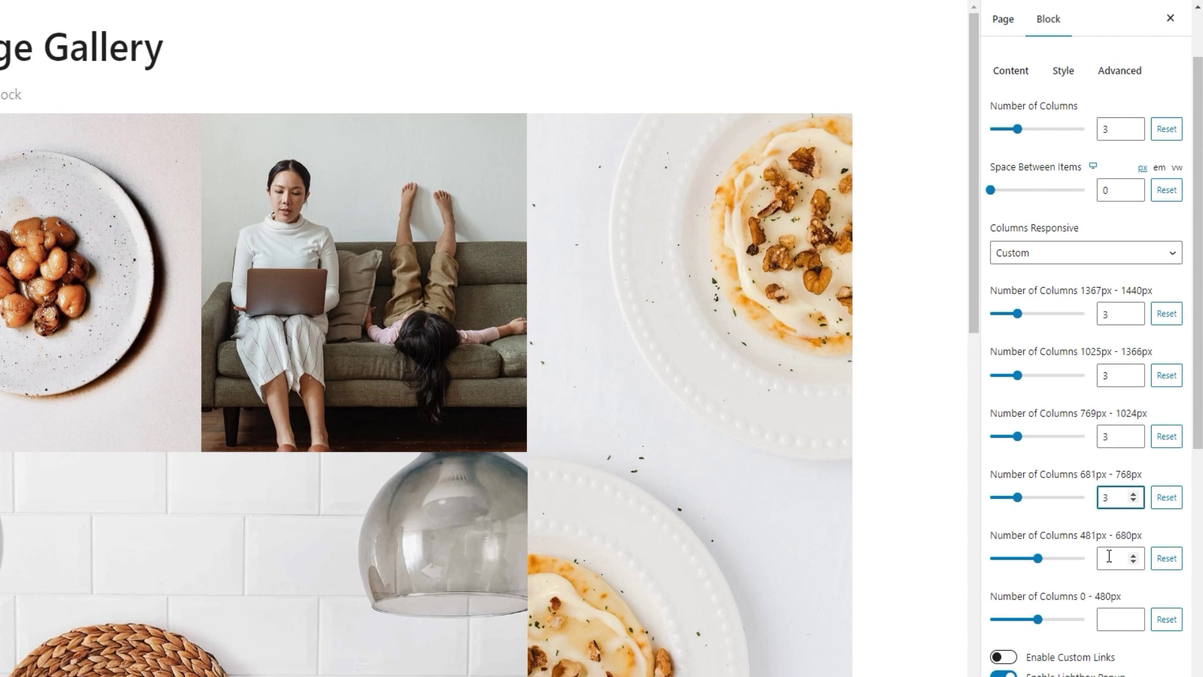
{"action": "left_click", "coordinate": [1109, 556]}
{"action": "type", "text": "1"}
{"action": "left_click", "coordinate": [1109, 620]}
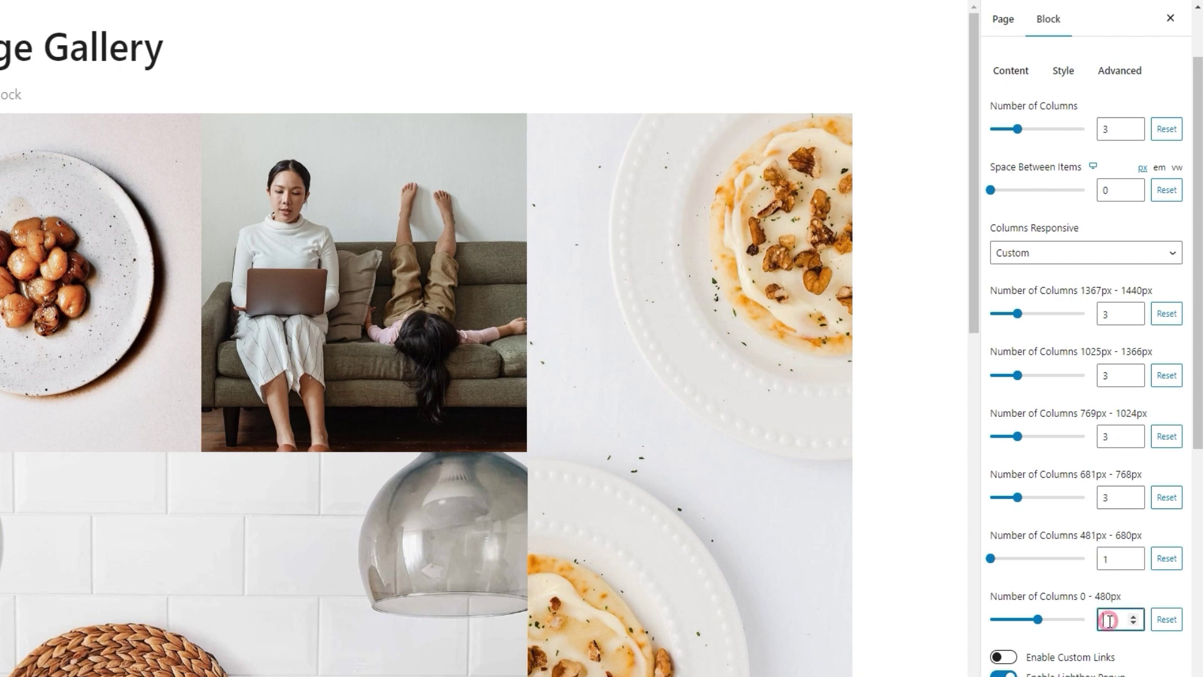
{"action": "type", "text": "1"}
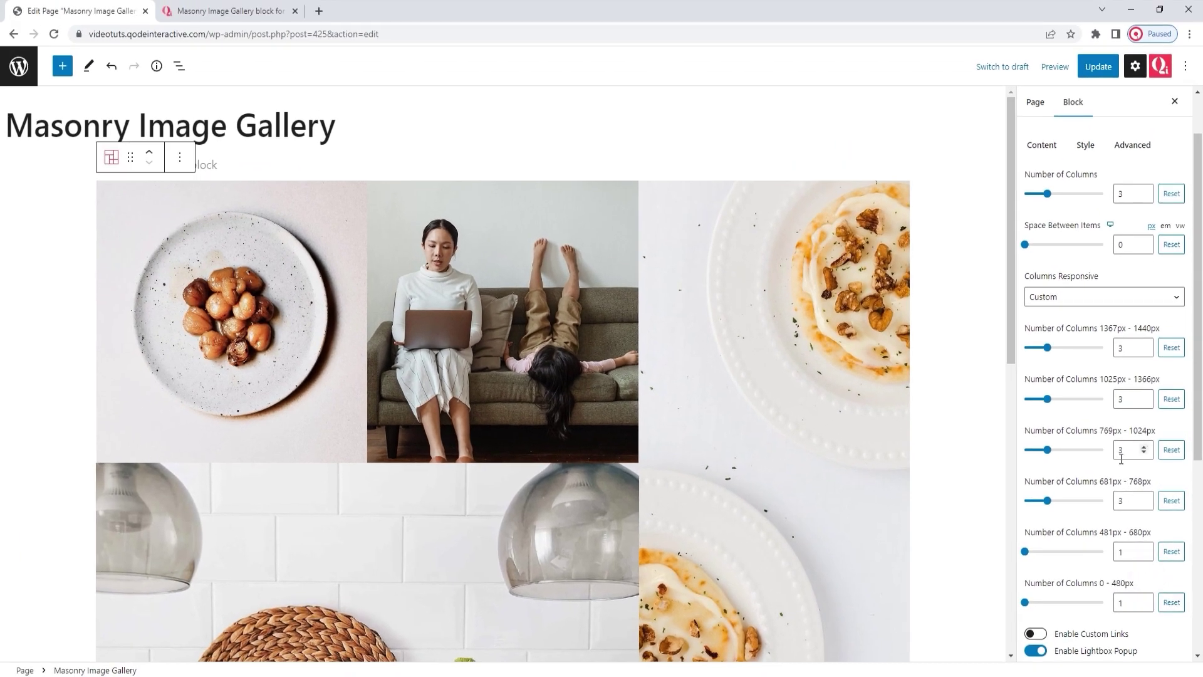
{"action": "scroll", "coordinate": [1106, 523], "scroll_direction": "down", "scroll_amount": 1}
Switch on Enable Custom Links for the gallery items and inspect Item 1's link settings.
{"action": "scroll", "coordinate": [1121, 458], "scroll_direction": "down", "scroll_amount": 1}
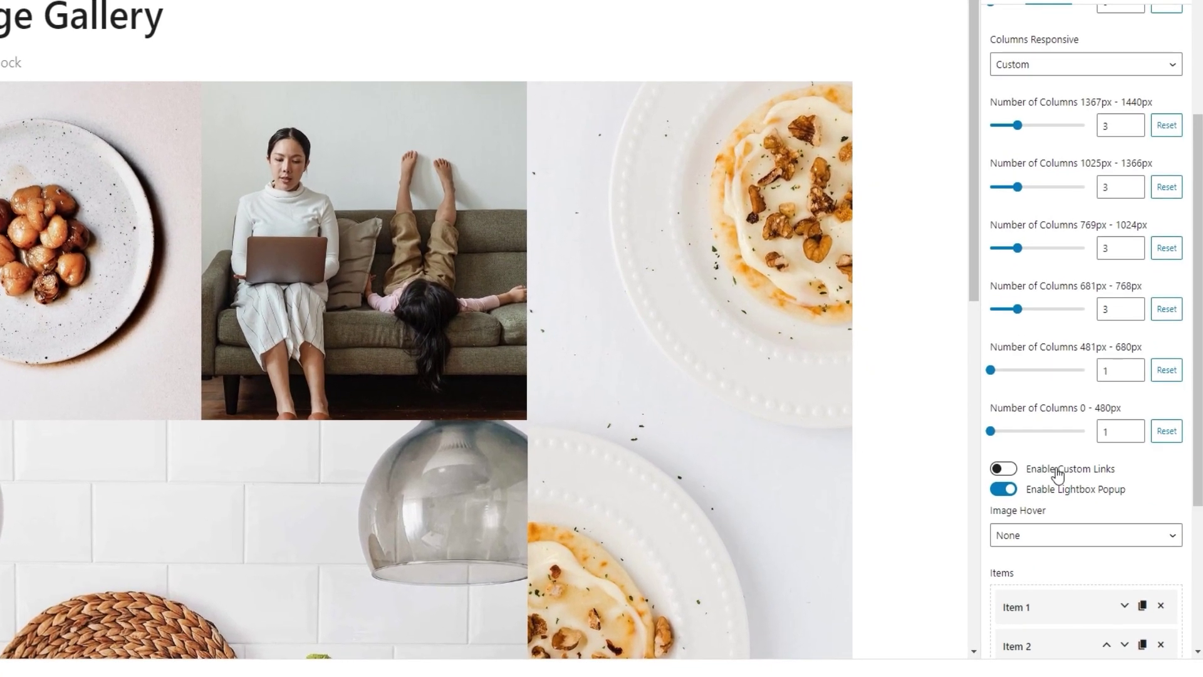
{"action": "left_click", "coordinate": [1003, 469]}
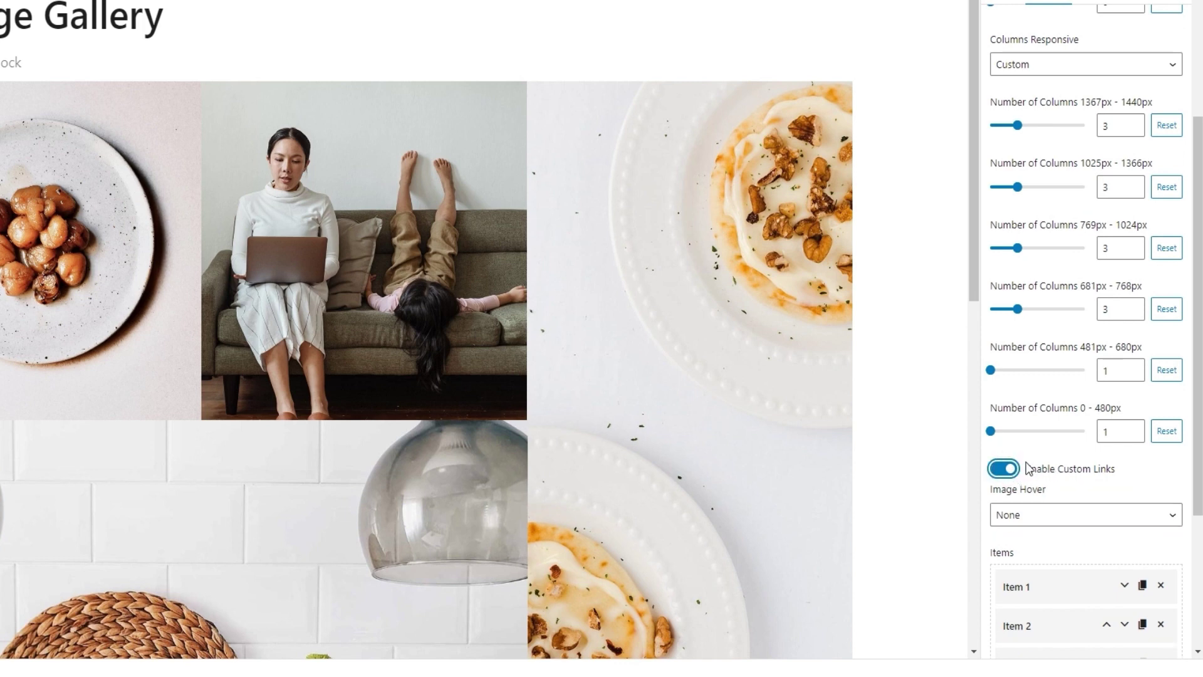
{"action": "scroll", "coordinate": [1073, 457], "scroll_direction": "down", "scroll_amount": 1}
{"action": "scroll", "coordinate": [1072, 459], "scroll_direction": "down", "scroll_amount": 1}
{"action": "left_click", "coordinate": [1050, 438]}
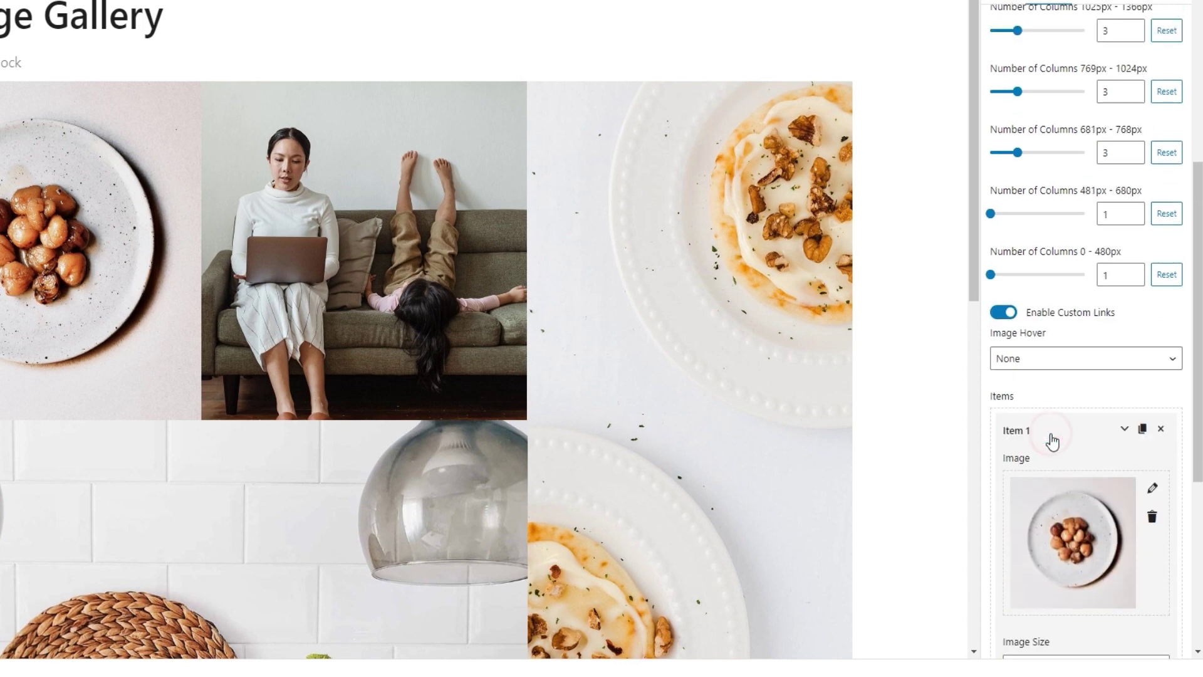
{"action": "scroll", "coordinate": [1053, 441], "scroll_direction": "down", "scroll_amount": 1}
{"action": "scroll", "coordinate": [1053, 489], "scroll_direction": "down", "scroll_amount": 1}
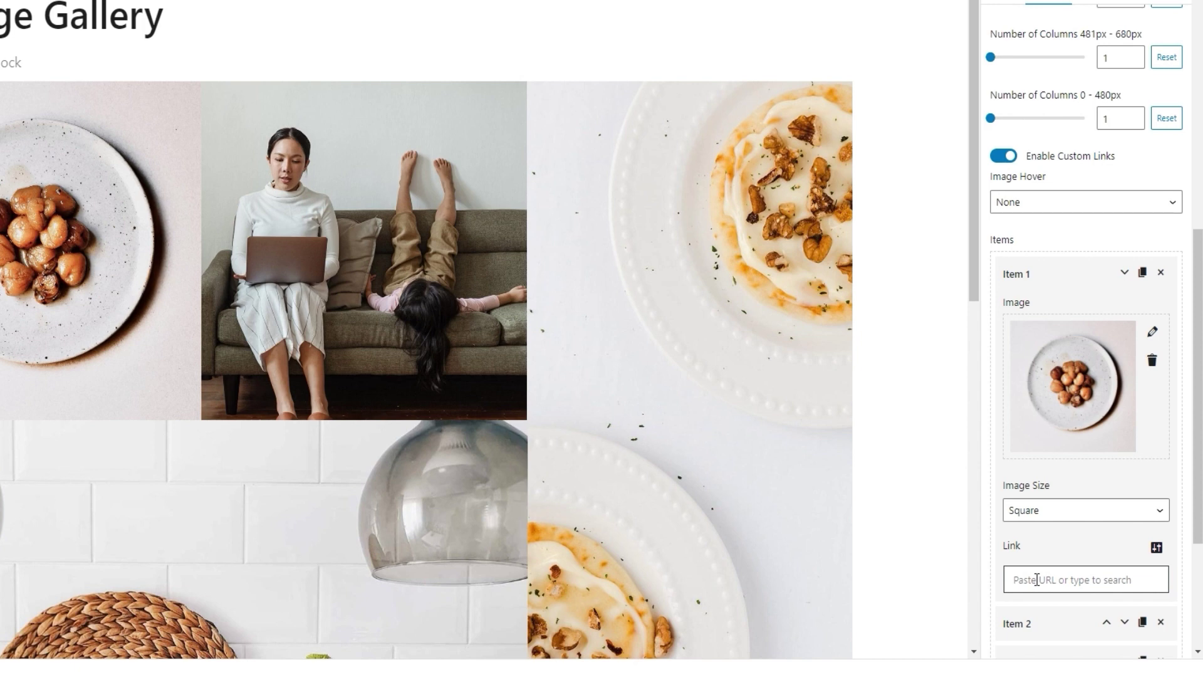
{"action": "left_click", "coordinate": [1051, 287]}
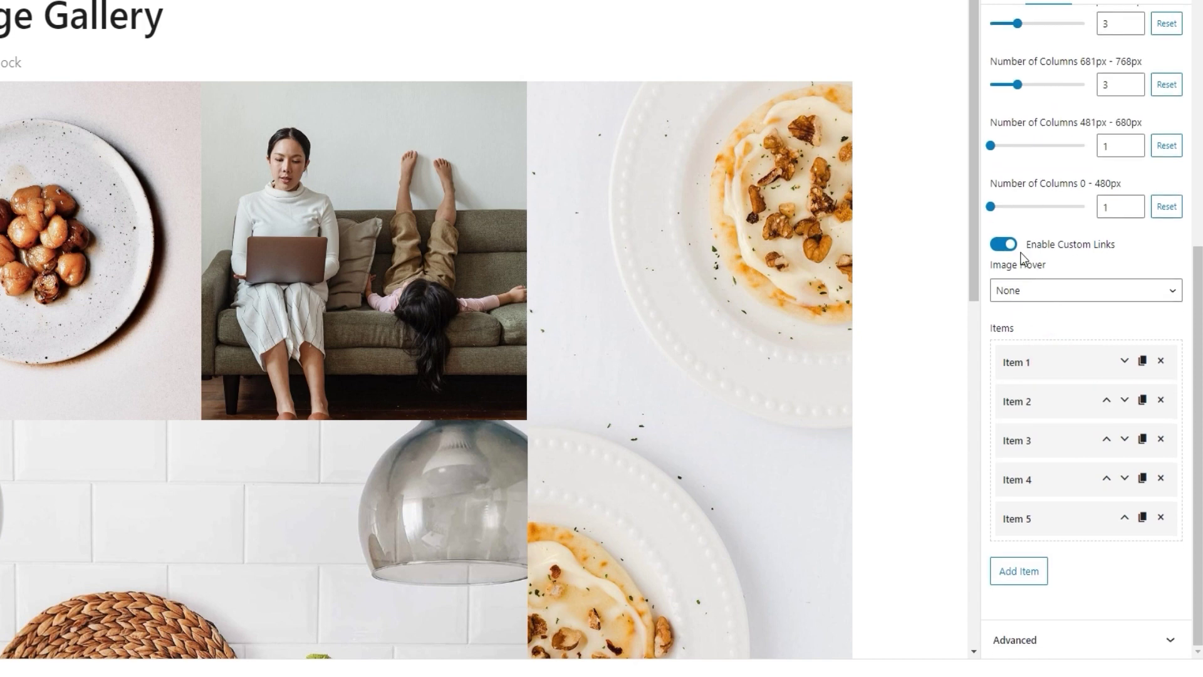
{"action": "left_click", "coordinate": [1035, 295]}
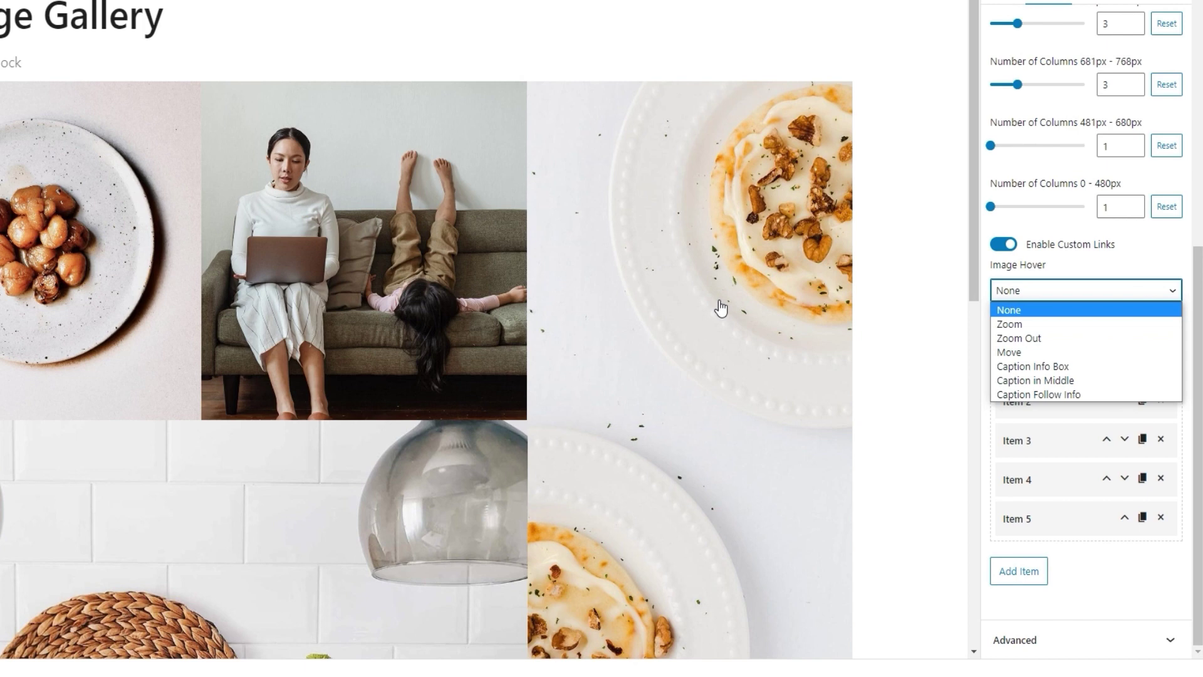
Set Image Hover to Zoom, try Top, Bottom, Left and Right origins, ending on Center.
{"action": "left_click", "coordinate": [1002, 326]}
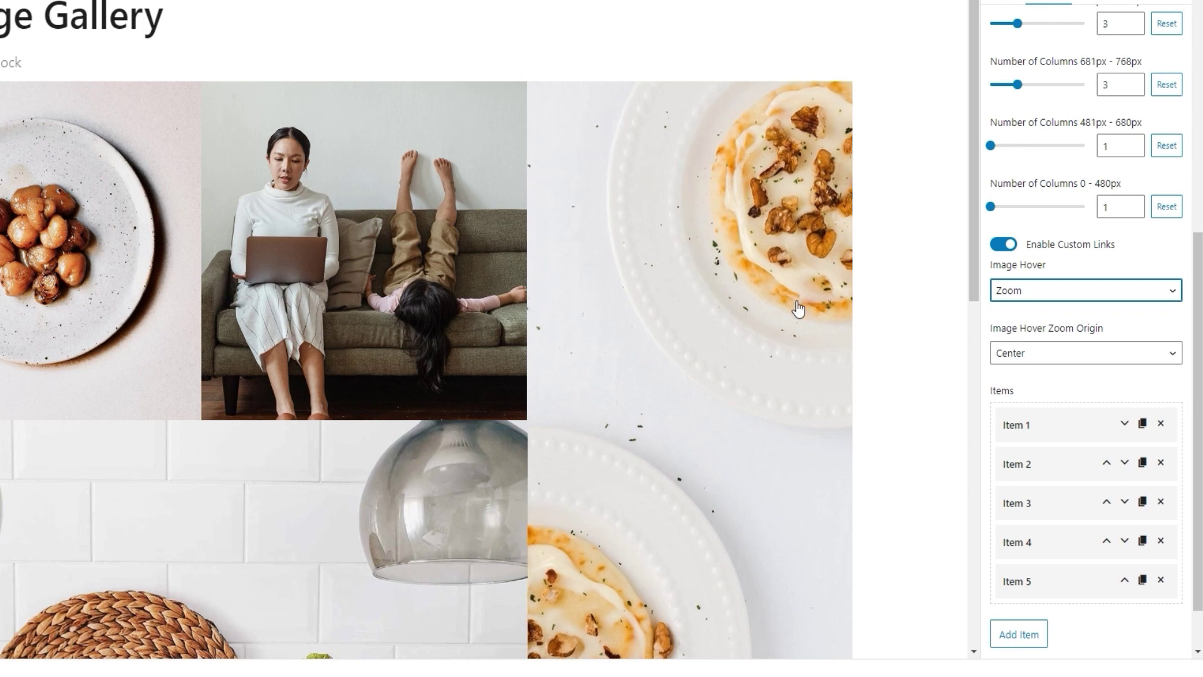
{"action": "left_click", "coordinate": [1059, 354]}
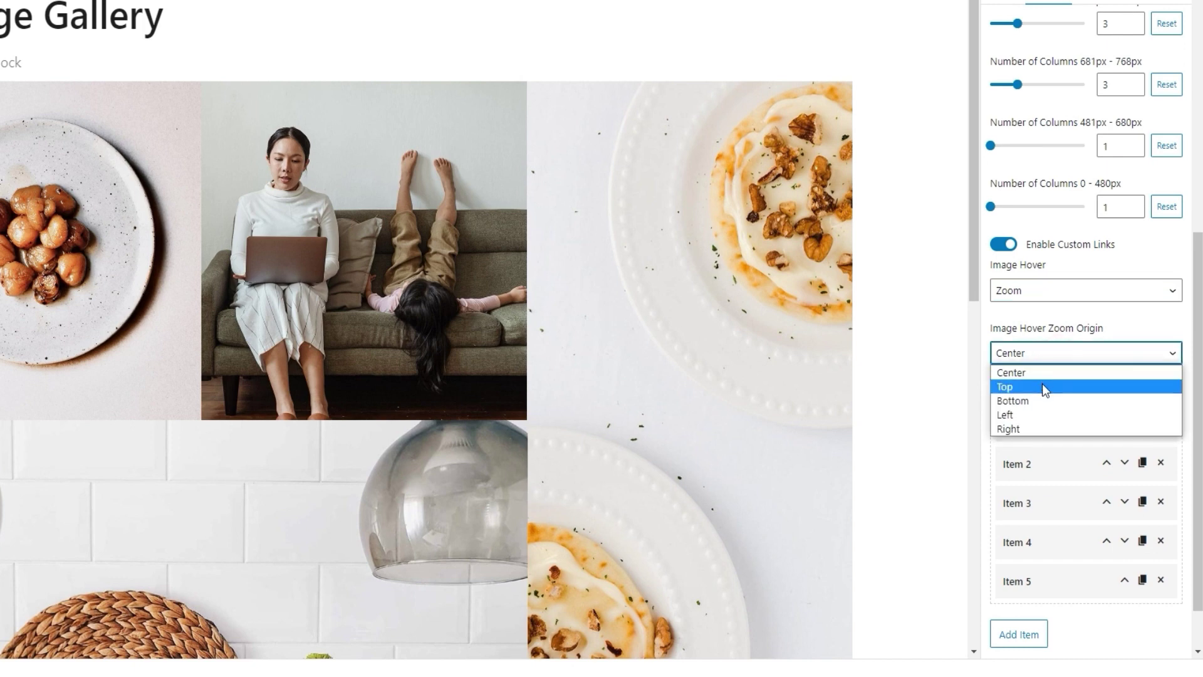
{"action": "left_click", "coordinate": [1043, 386]}
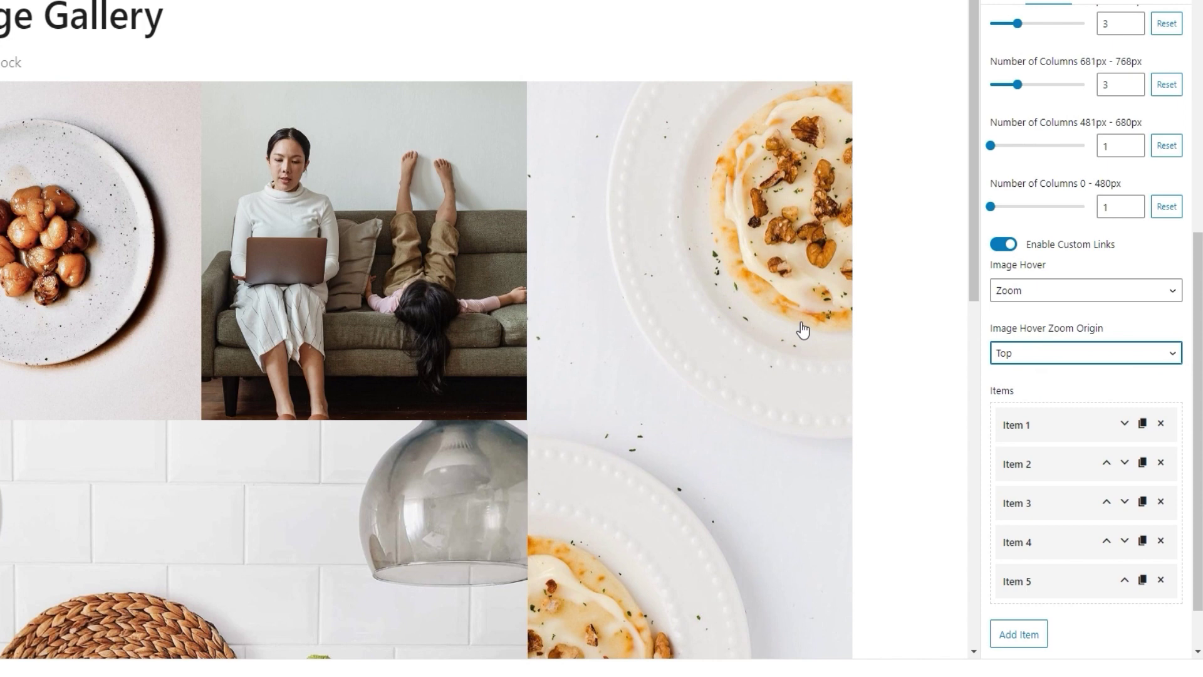
{"action": "left_click", "coordinate": [1025, 356]}
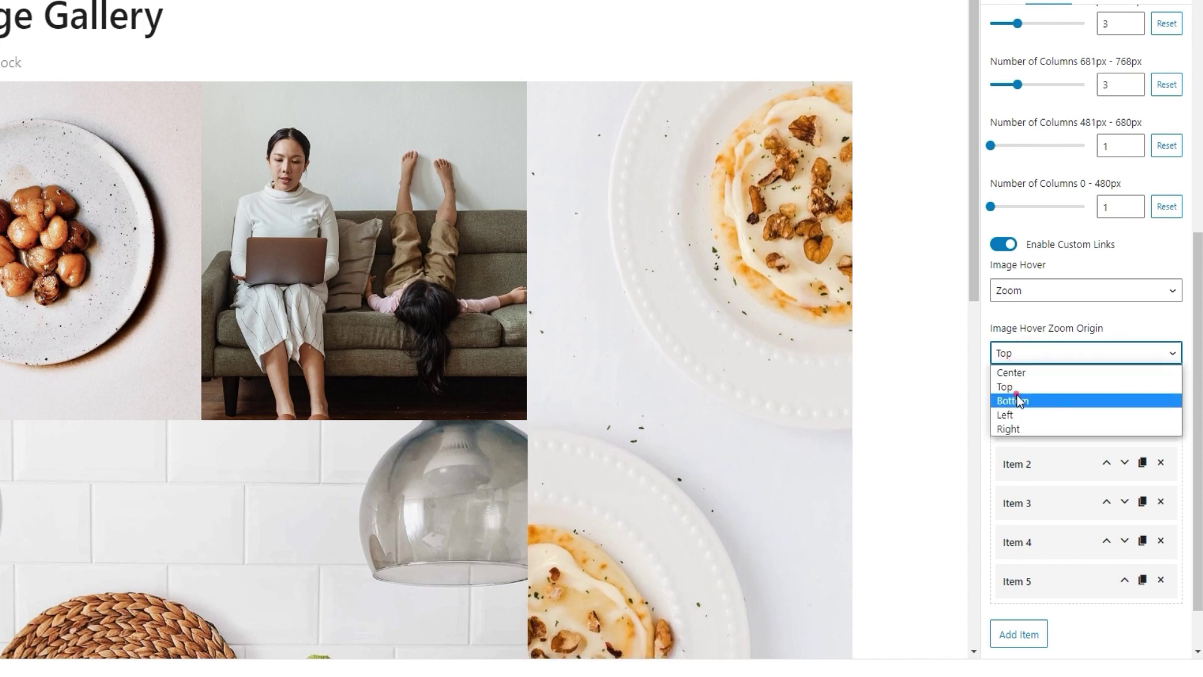
{"action": "left_click", "coordinate": [1018, 397]}
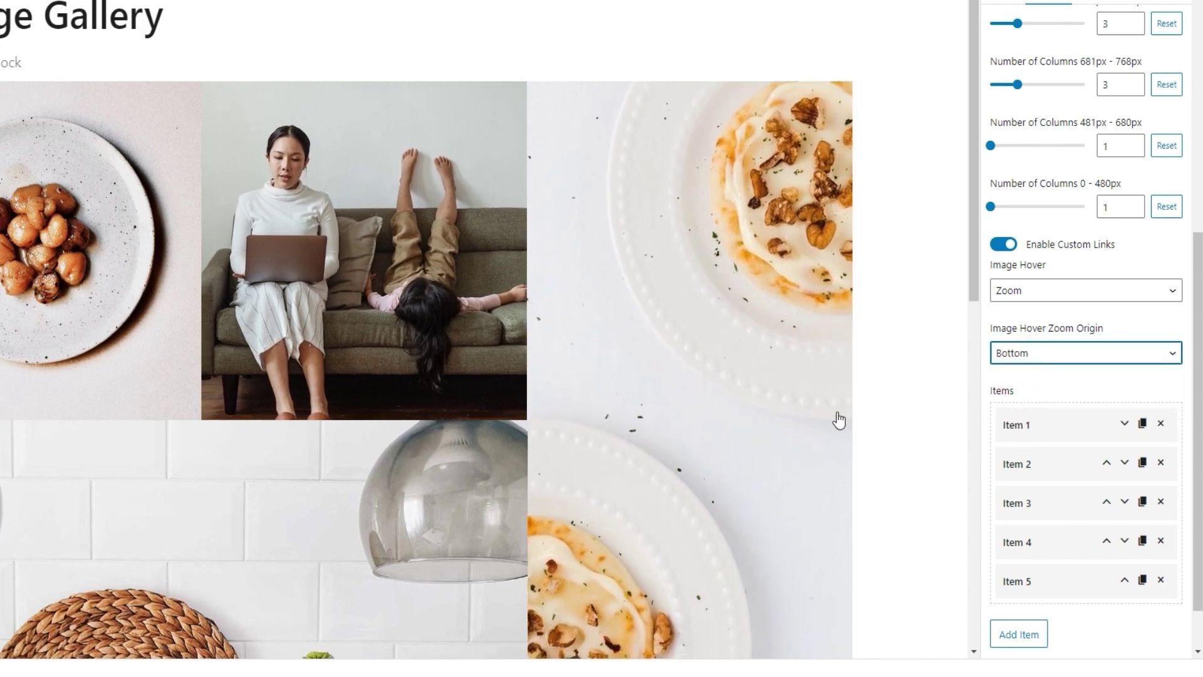
{"action": "left_click", "coordinate": [1020, 352]}
{"action": "left_click", "coordinate": [1013, 411]}
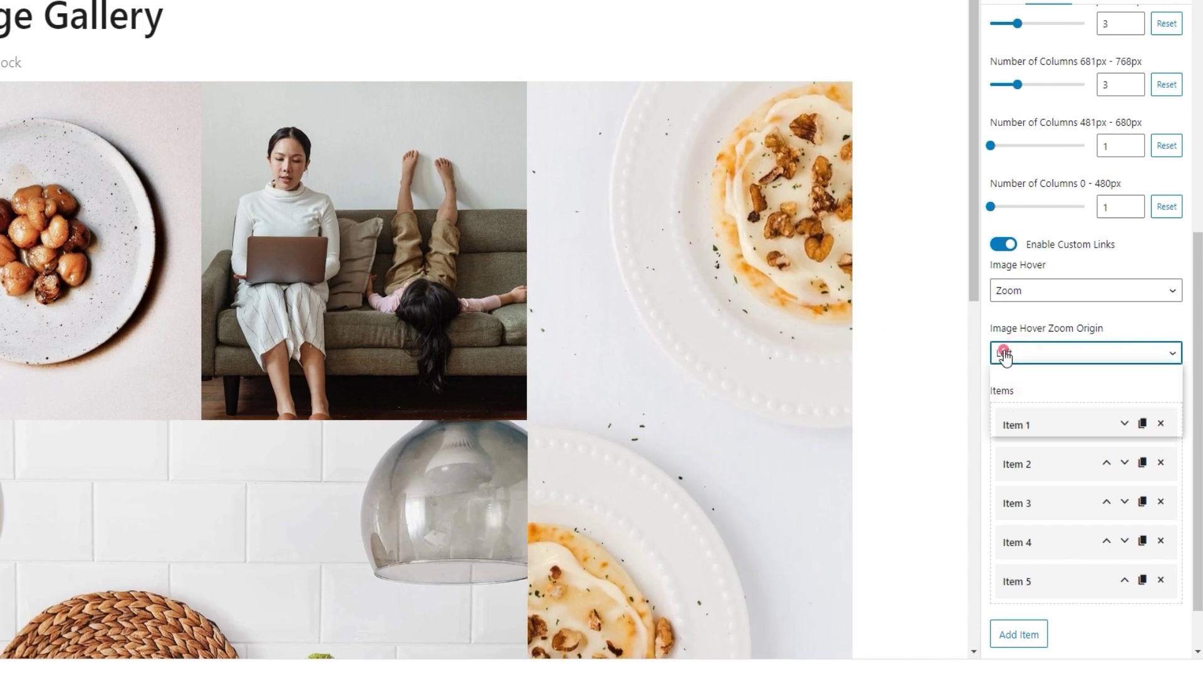
{"action": "left_click", "coordinate": [1001, 353]}
{"action": "left_click", "coordinate": [1021, 428]}
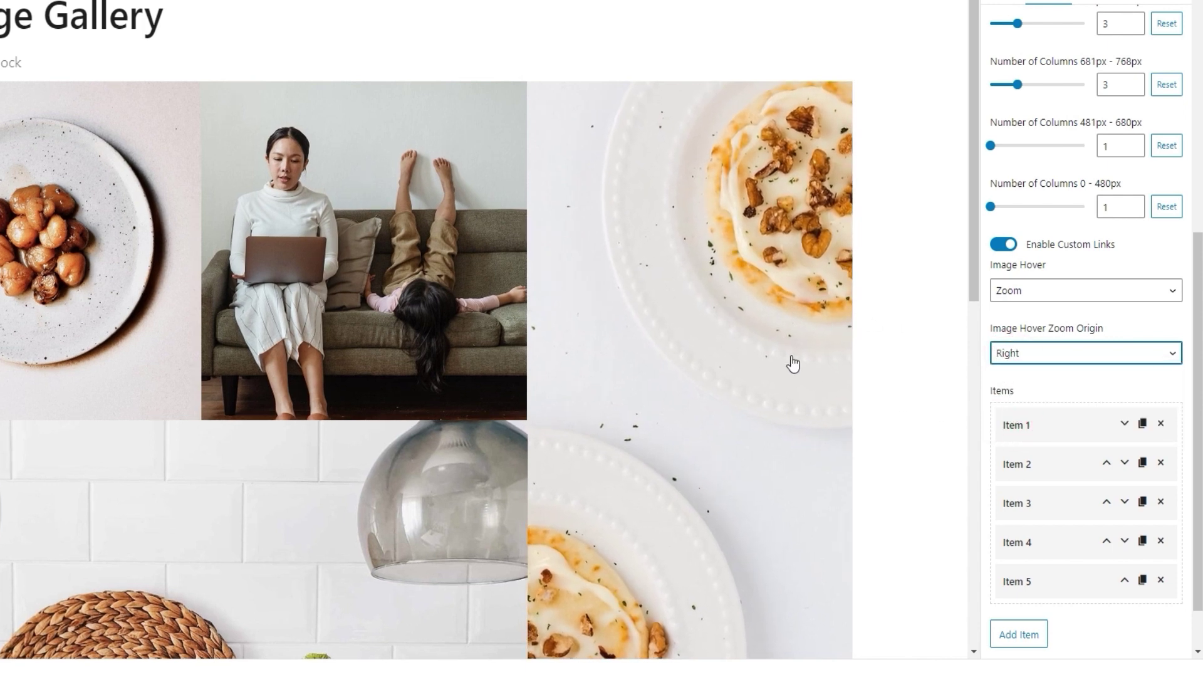
{"action": "left_click", "coordinate": [1028, 353]}
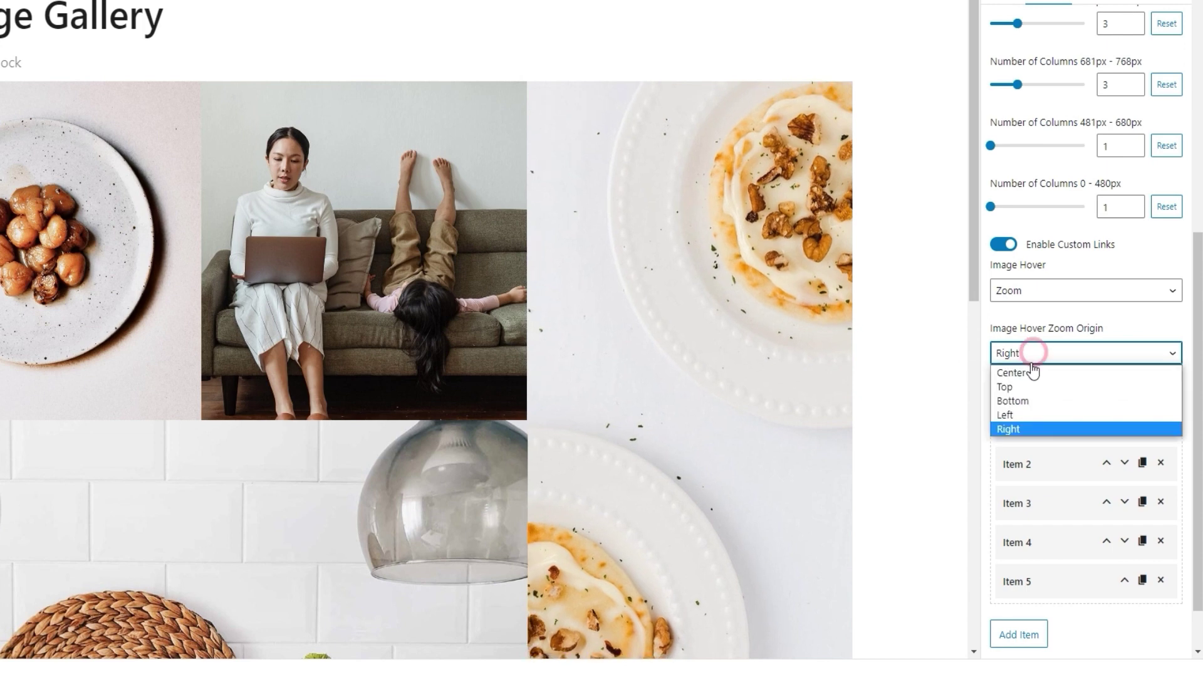
{"action": "left_click", "coordinate": [1028, 370]}
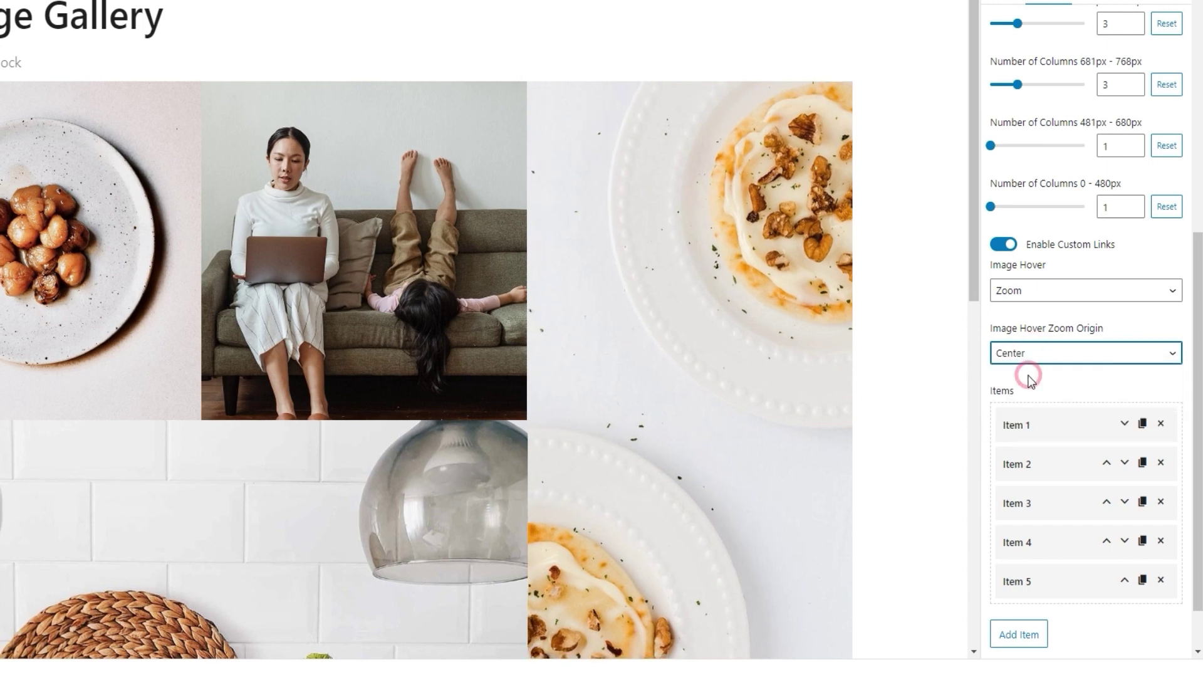
Try the Zoom Out and Caption Info Box image hover effects on the gallery.
{"action": "left_click", "coordinate": [1043, 297]}
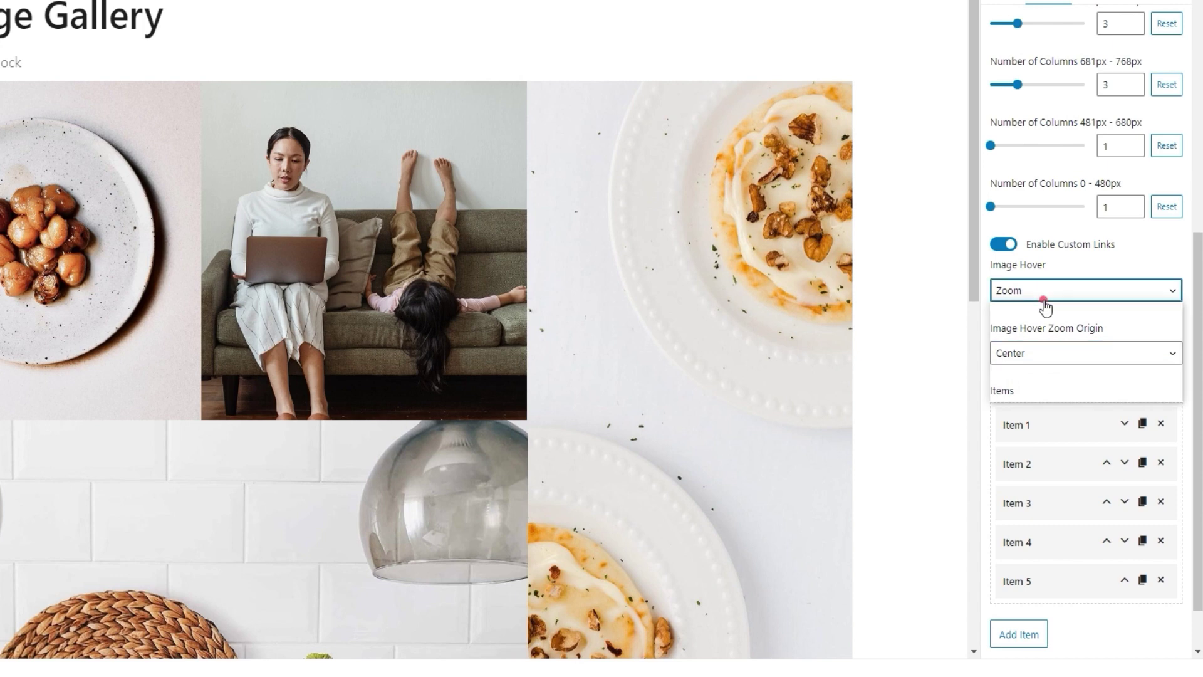
{"action": "left_click", "coordinate": [1031, 333]}
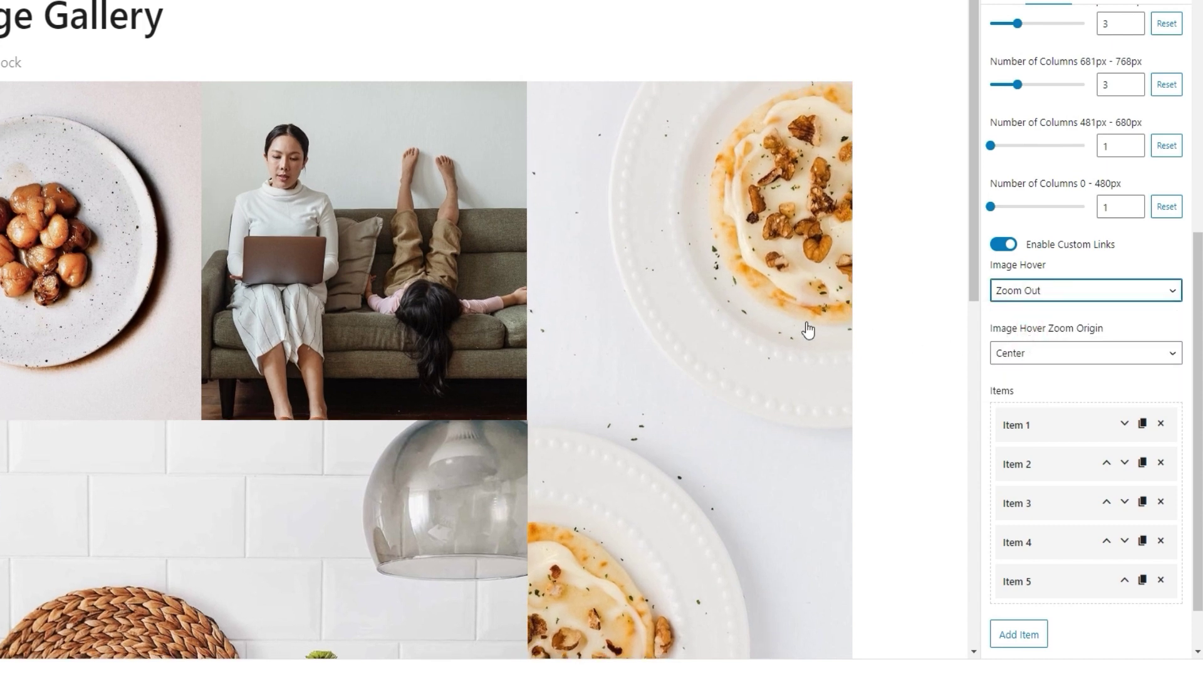
{"action": "left_click", "coordinate": [1003, 294]}
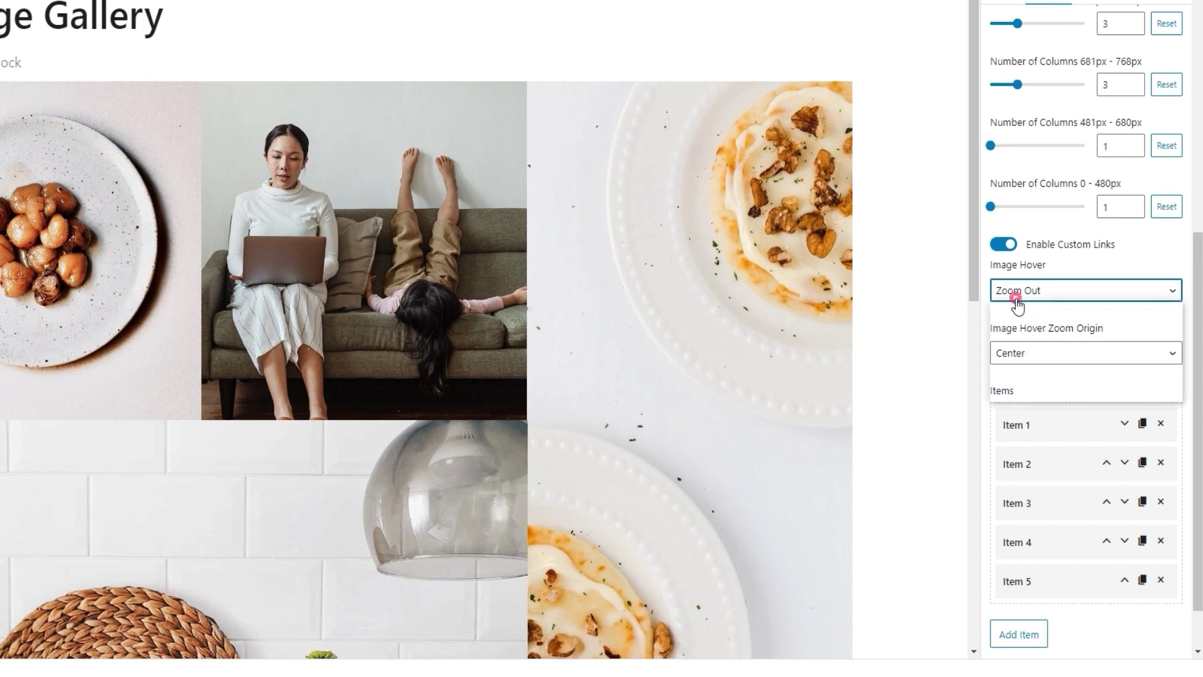
{"action": "left_click", "coordinate": [1012, 351]}
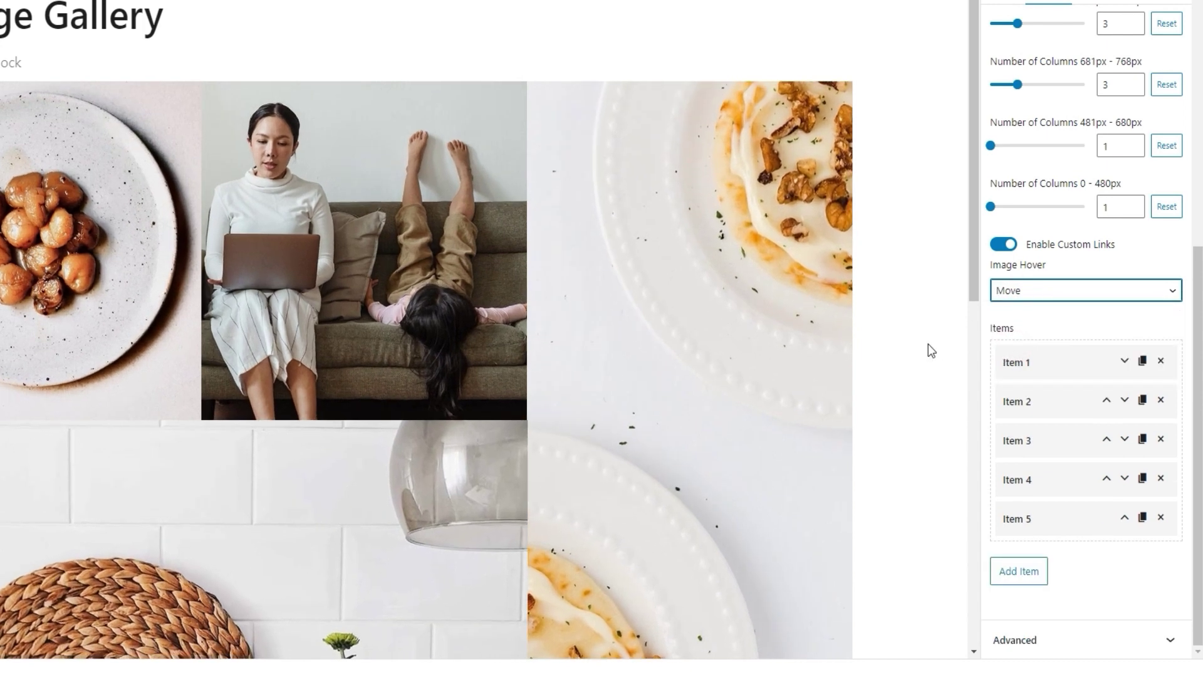
{"action": "left_click", "coordinate": [1003, 291]}
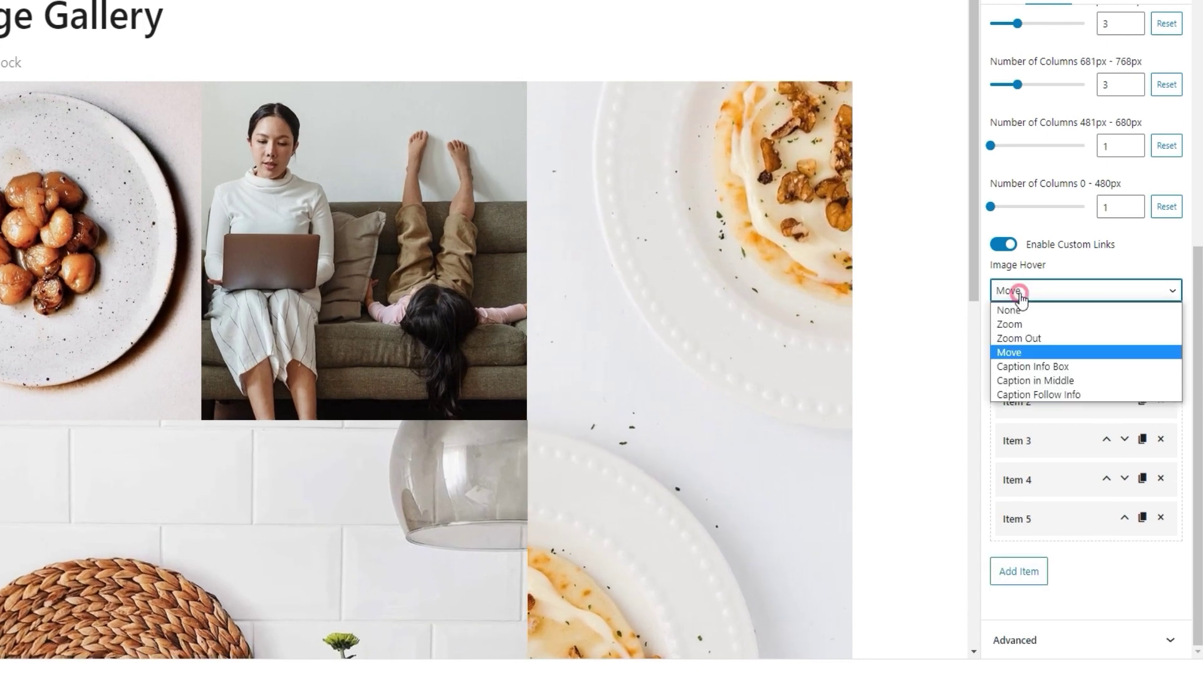
{"action": "left_click", "coordinate": [1029, 368]}
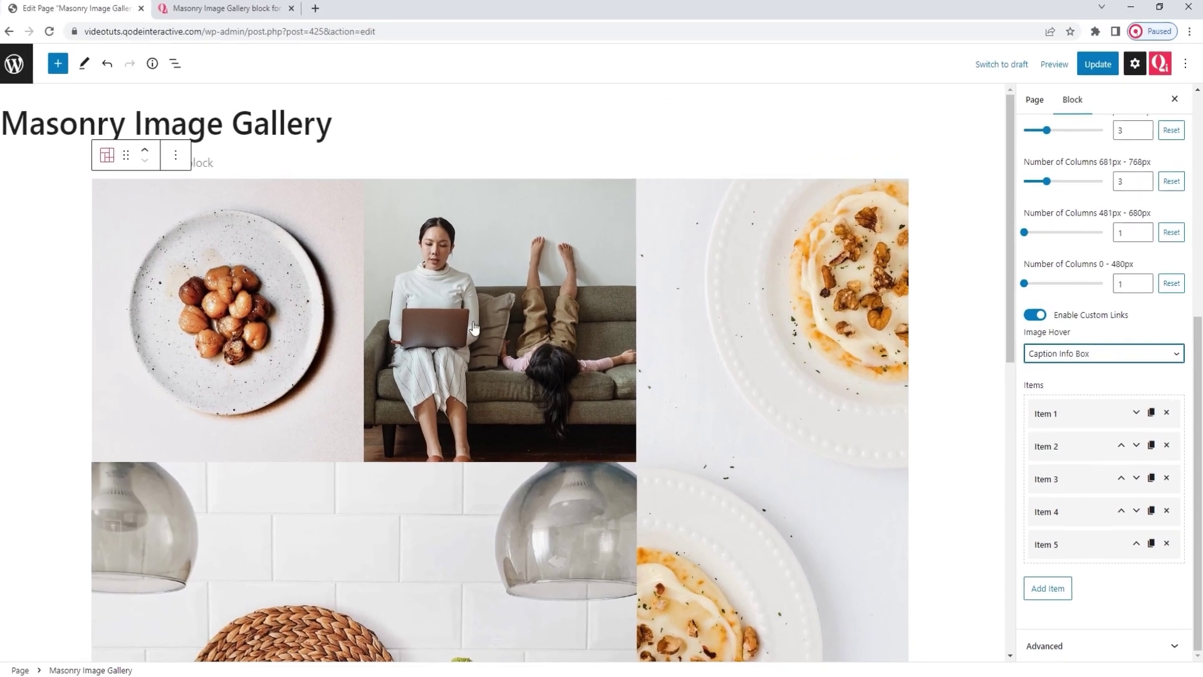
Change the image hover effect to Caption in Middle, then to Caption Follow Info.
{"action": "mouse_move", "coordinate": [338, 317]}
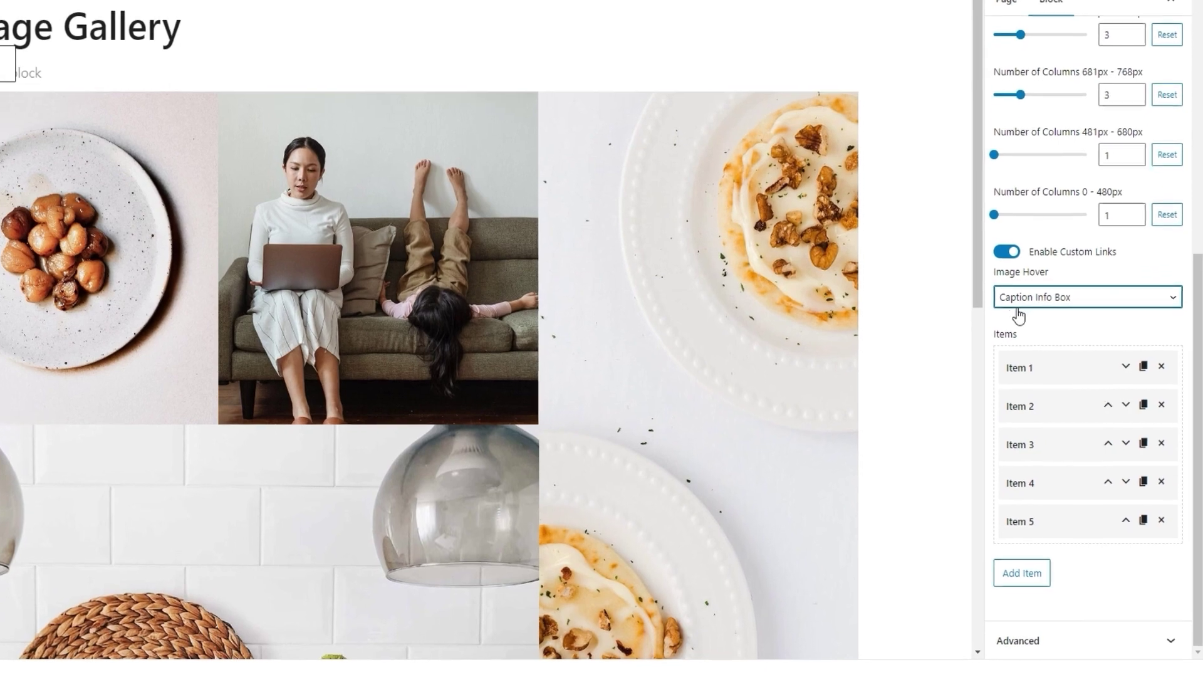
{"action": "left_click", "coordinate": [1059, 357]}
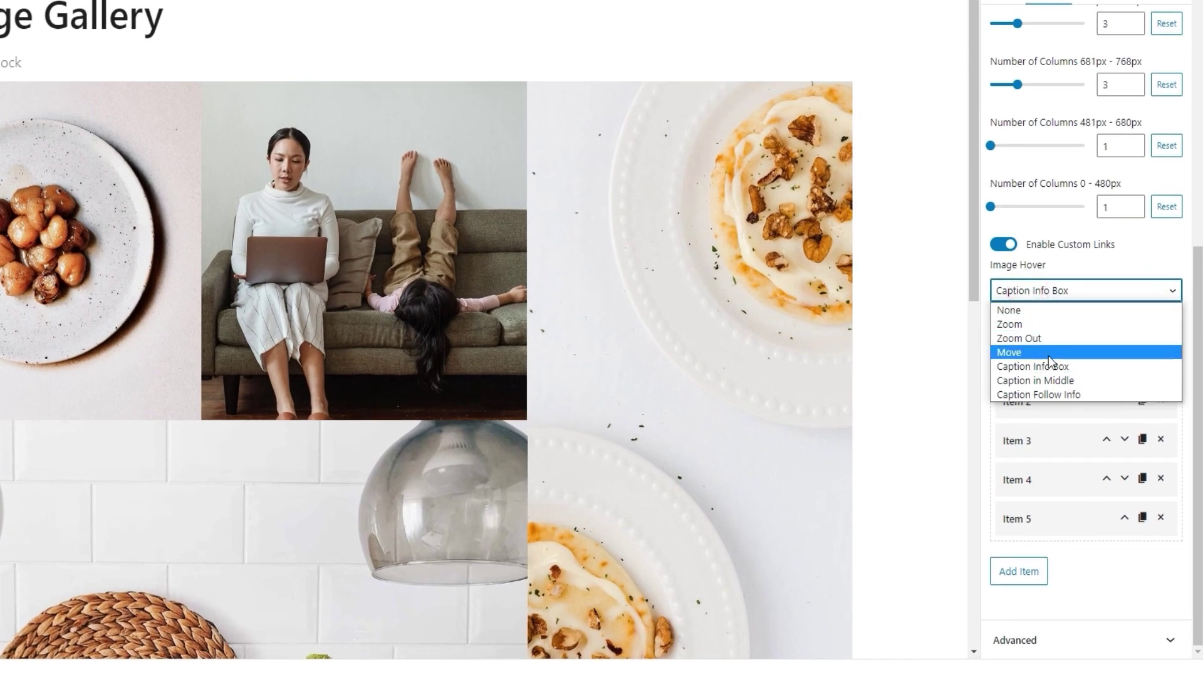
{"action": "left_click", "coordinate": [1050, 380]}
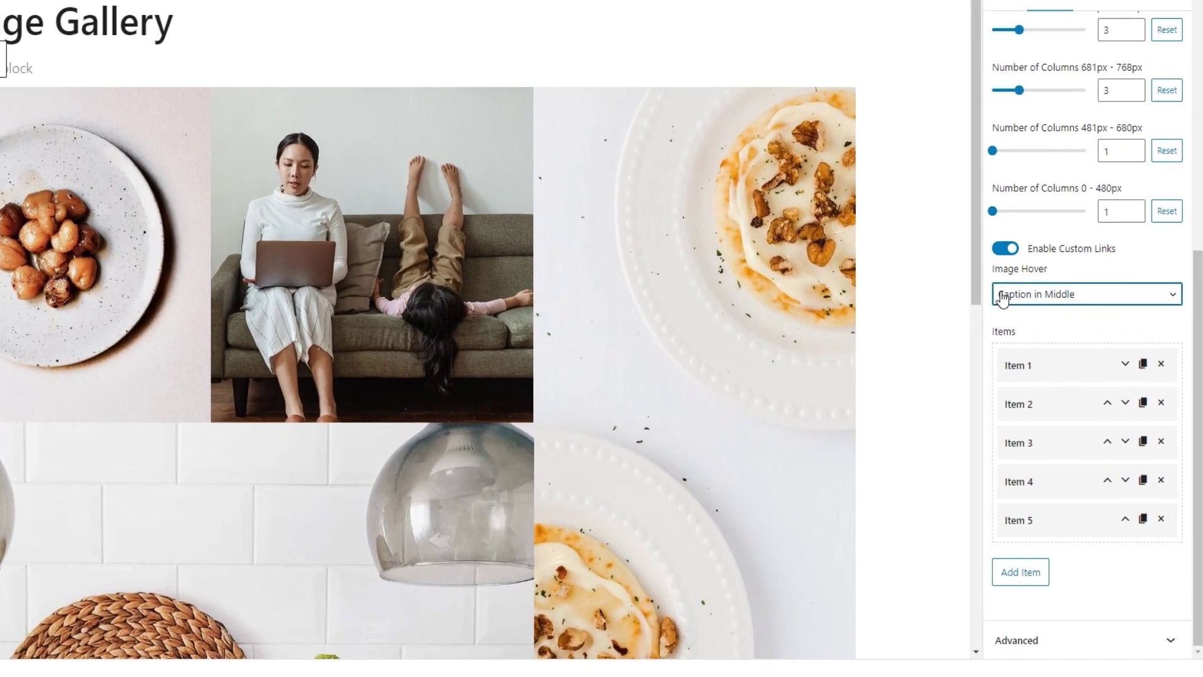
{"action": "left_click", "coordinate": [1032, 356]}
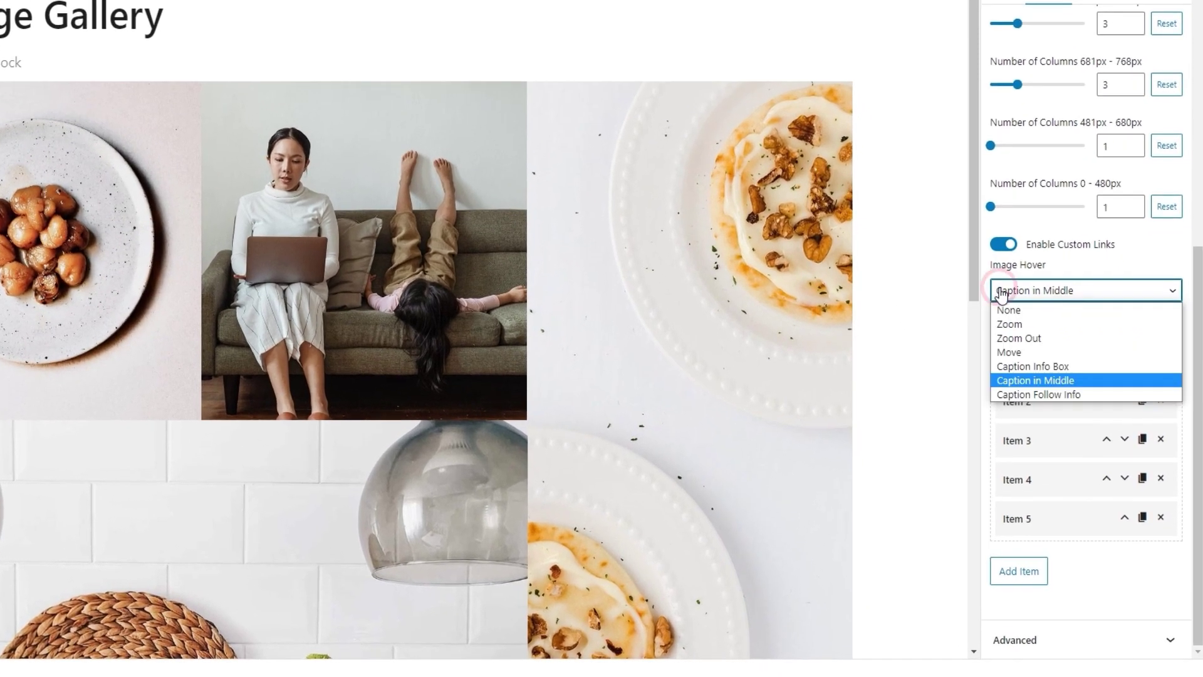
{"action": "left_click", "coordinate": [1036, 394]}
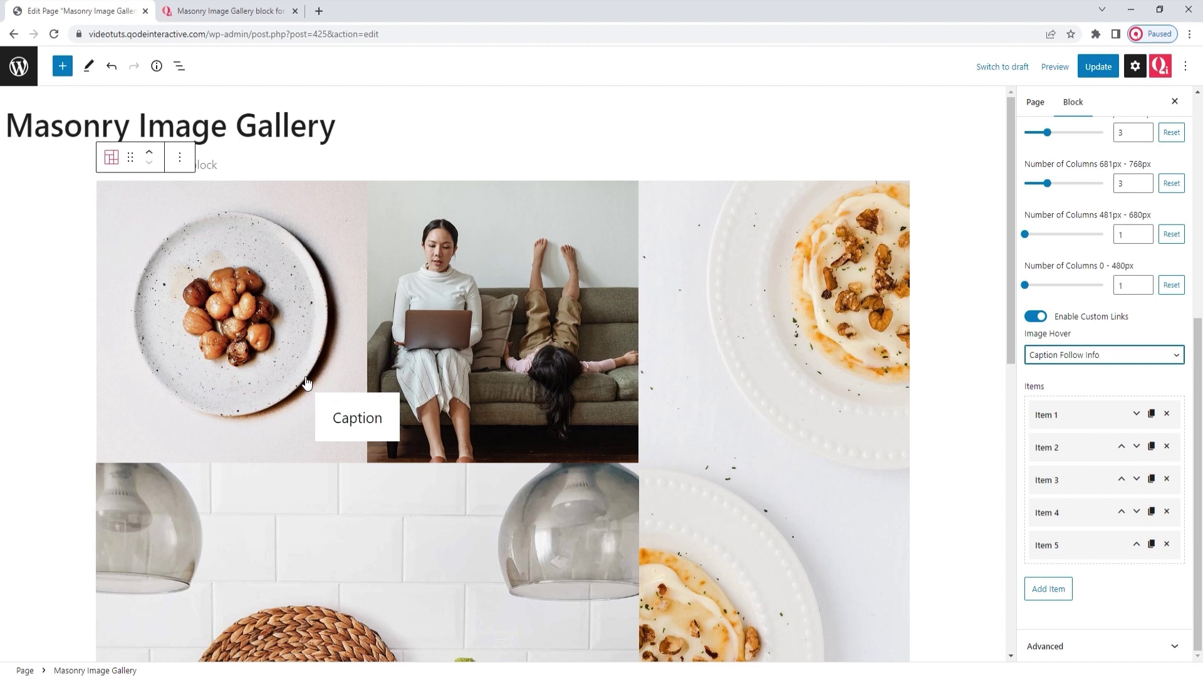
{"action": "left_click", "coordinate": [1037, 355]}
Set Image Hover to None and turn off custom links so the lightbox popup is enabled, then update the page.
{"action": "left_click", "coordinate": [1058, 372]}
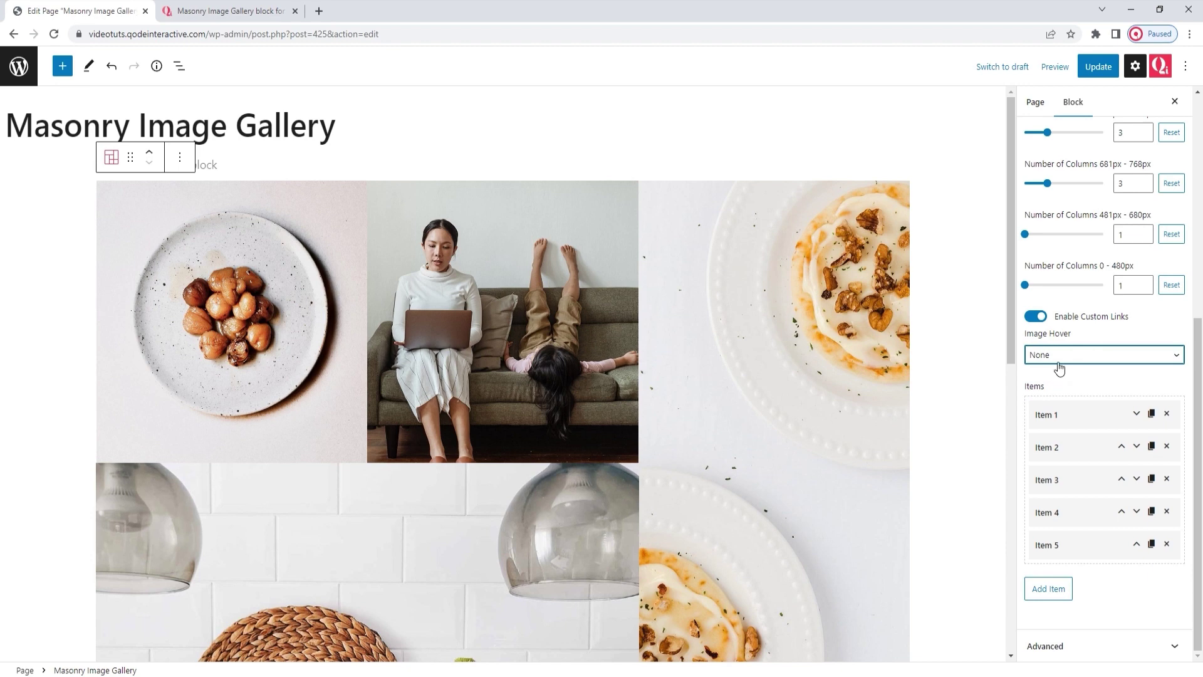
{"action": "left_click", "coordinate": [1037, 318]}
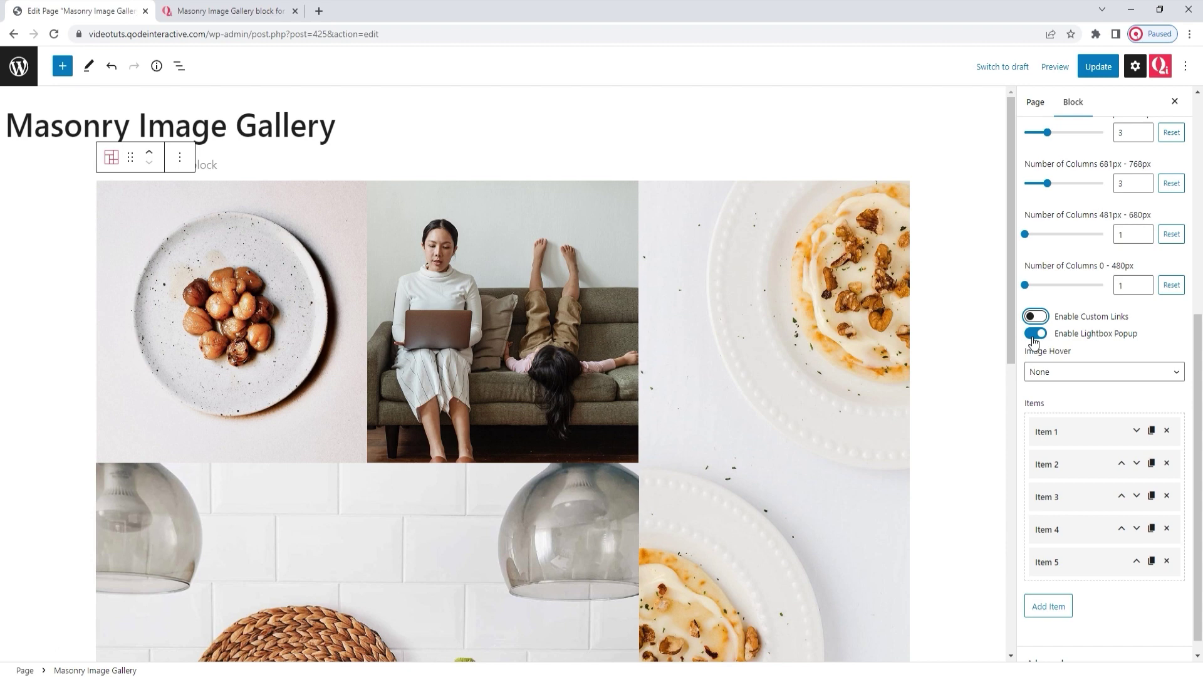
{"action": "left_click", "coordinate": [1102, 70]}
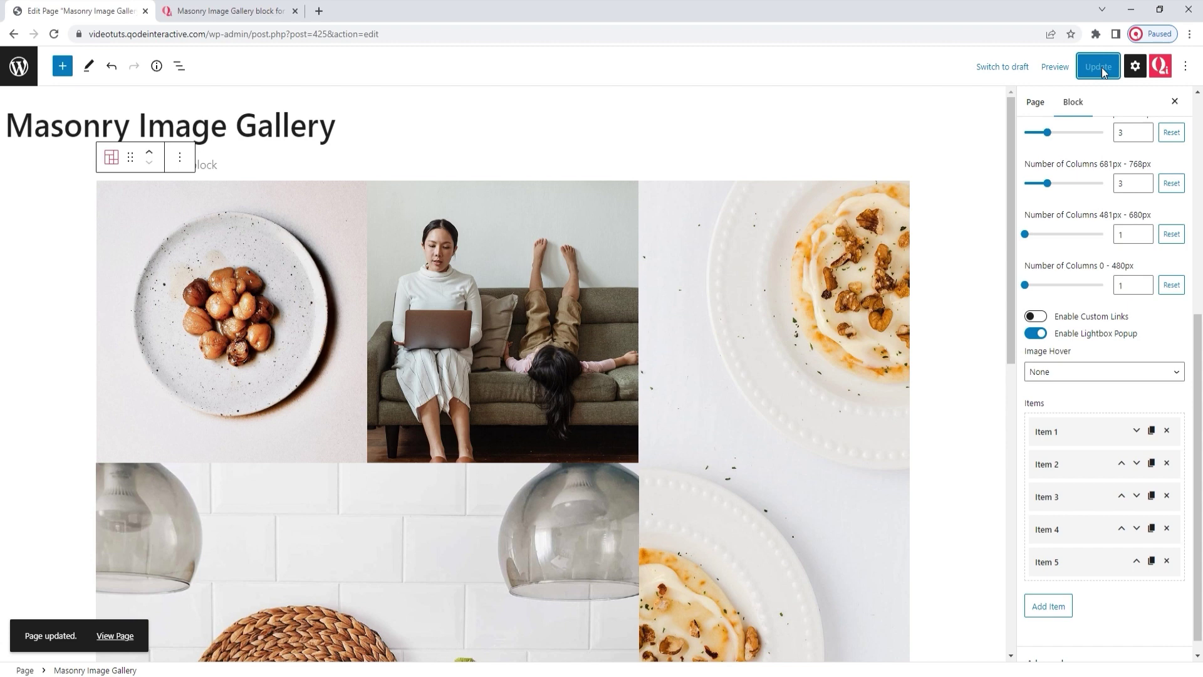
{"action": "left_click", "coordinate": [1052, 67]}
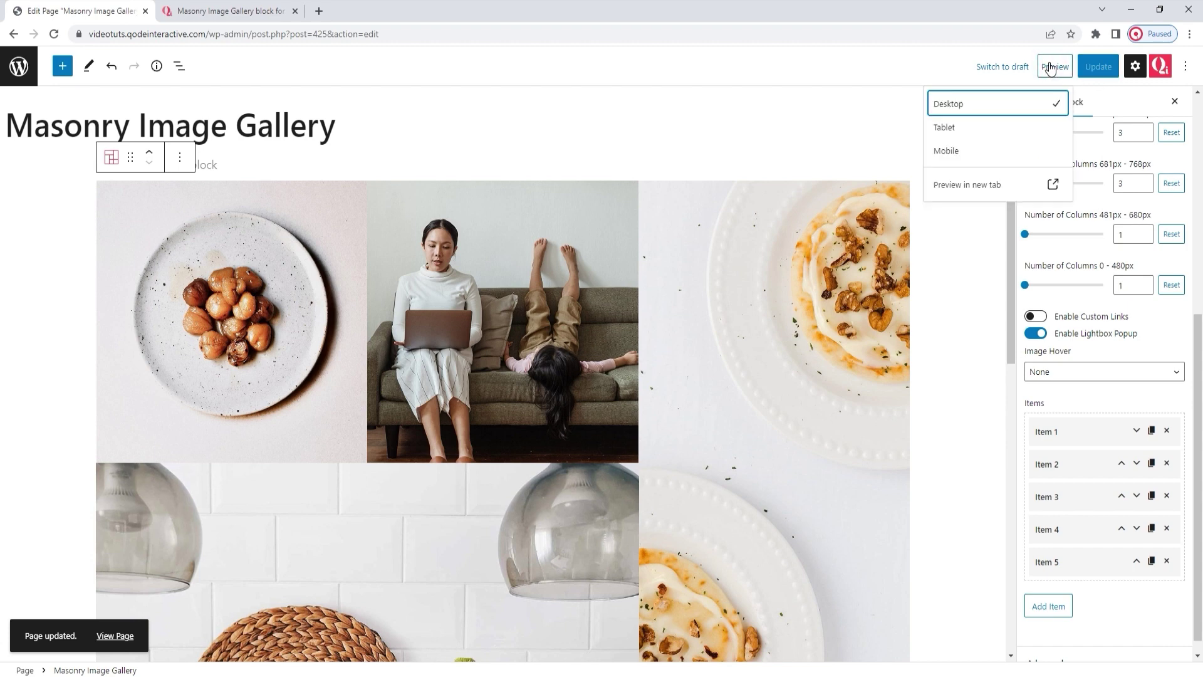
{"action": "left_click", "coordinate": [983, 189]}
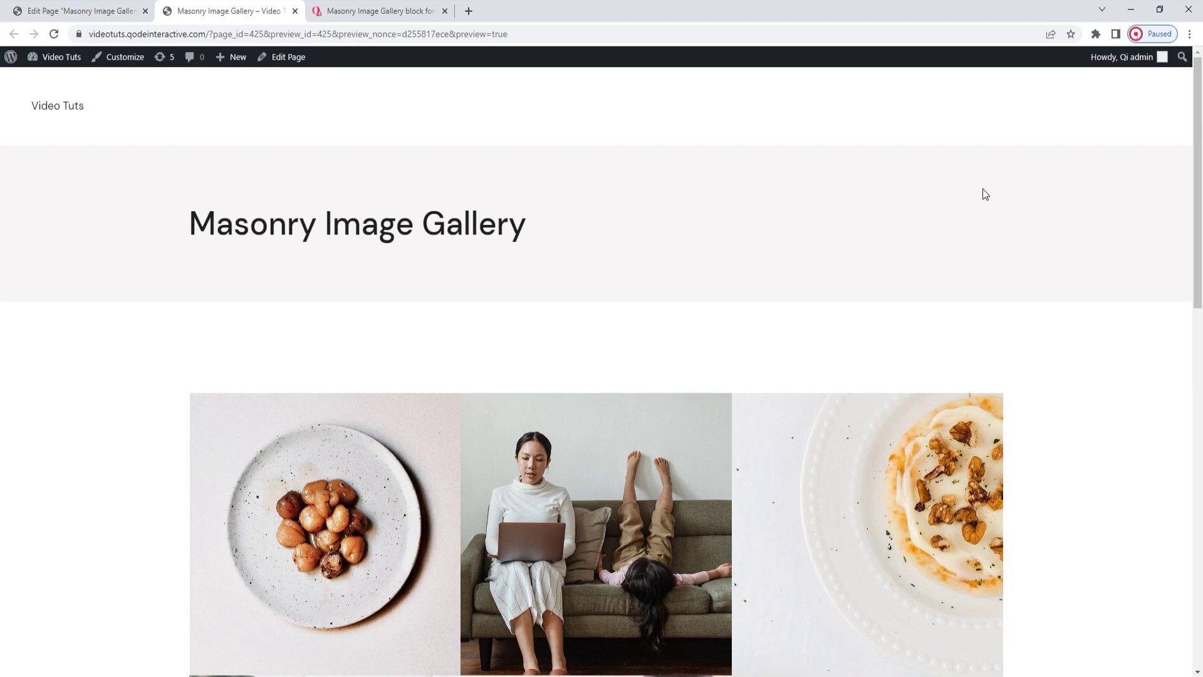
{"action": "scroll", "coordinate": [983, 189], "scroll_direction": "down", "scroll_amount": 5}
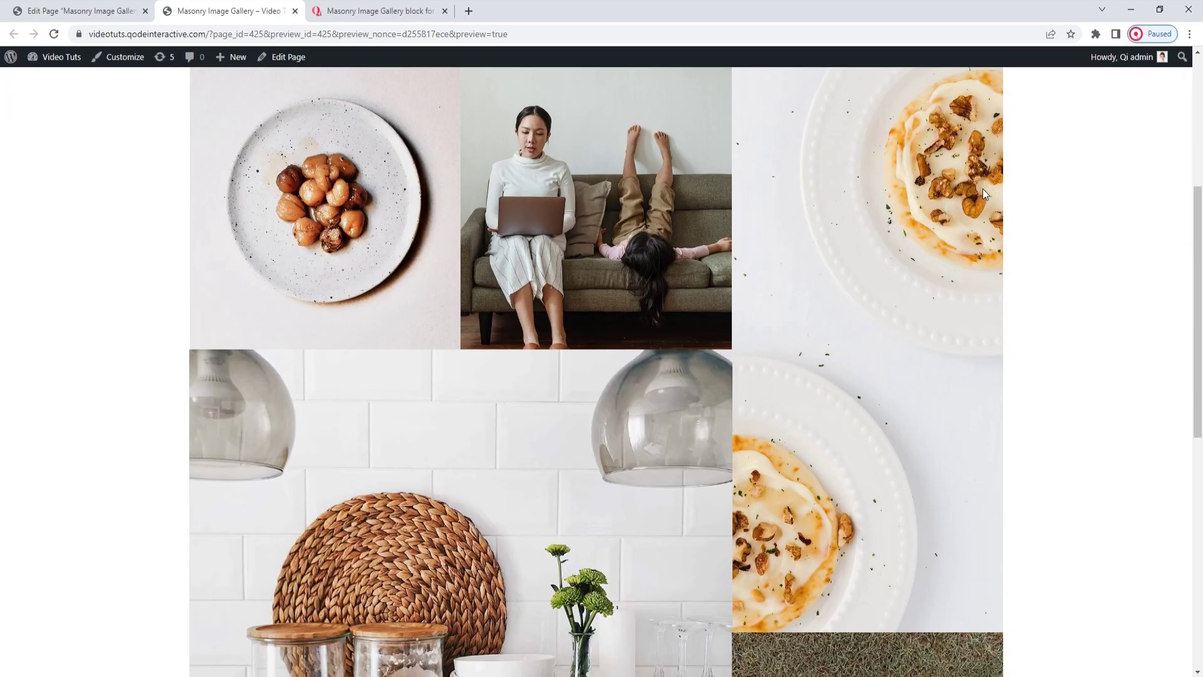
{"action": "left_click", "coordinate": [667, 212]}
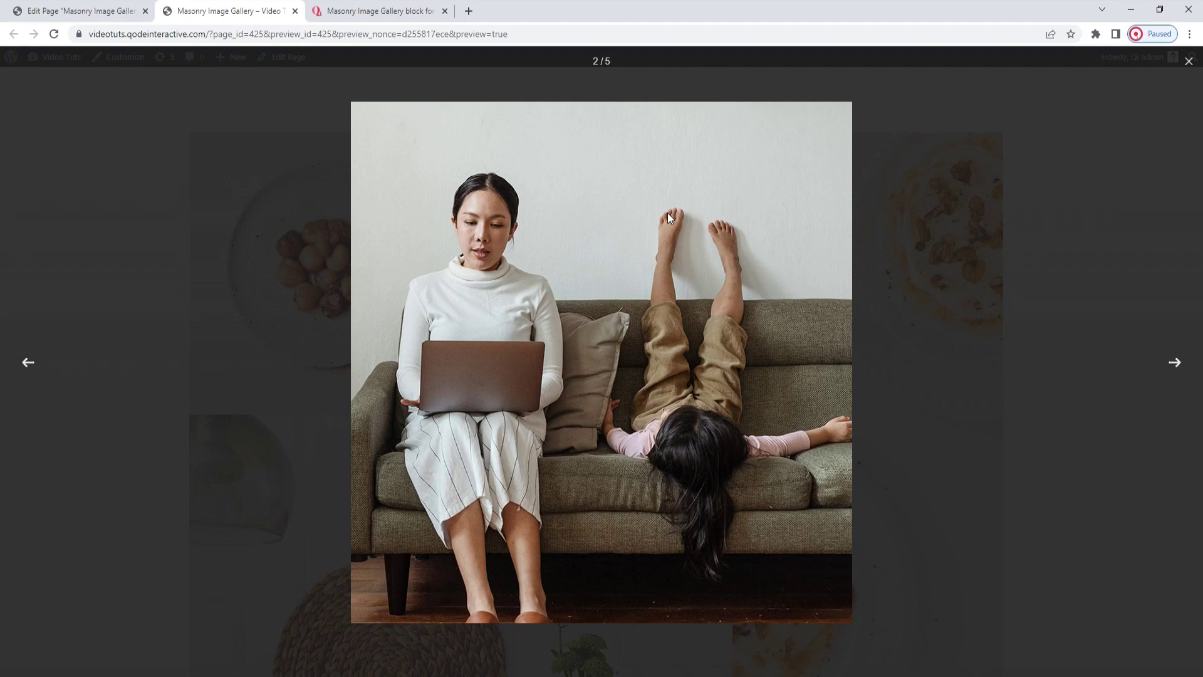
{"action": "left_click", "coordinate": [1186, 63]}
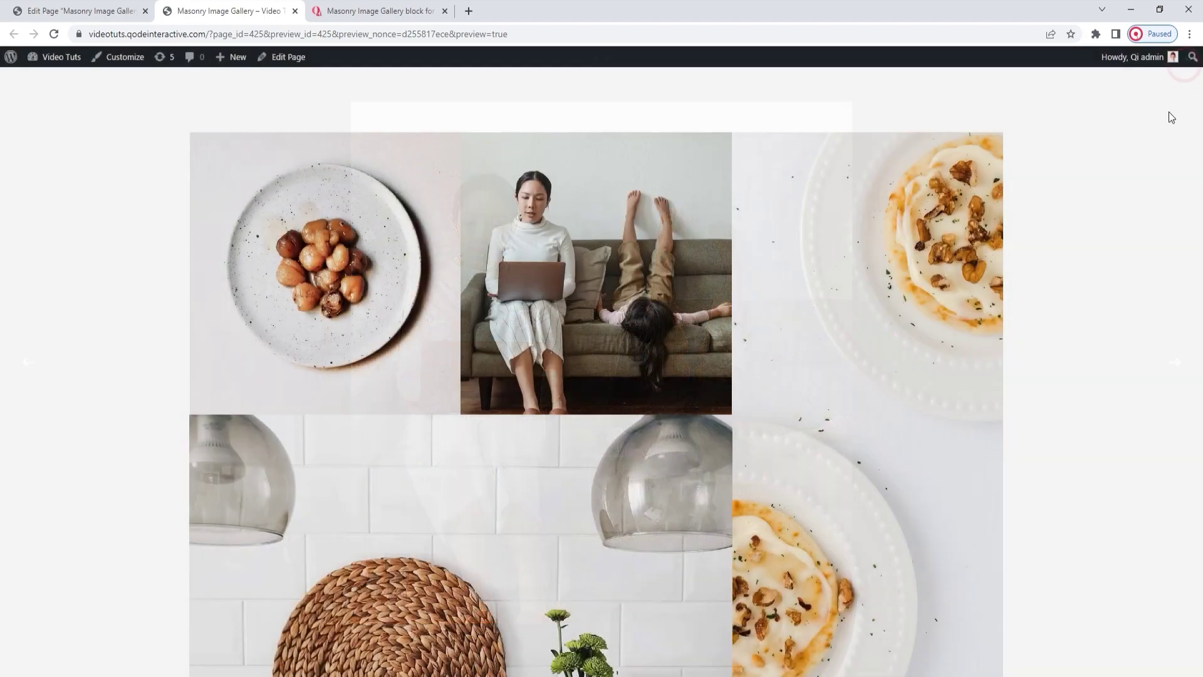
{"action": "left_click", "coordinate": [295, 11]}
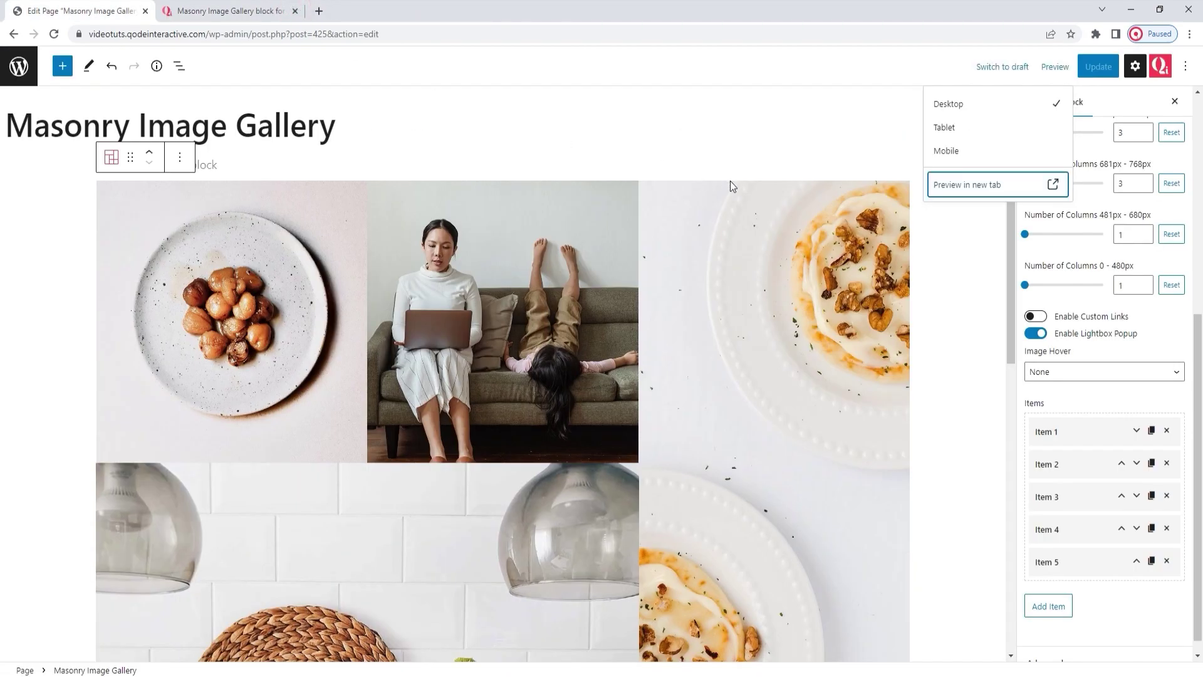
{"action": "left_click", "coordinate": [966, 277]}
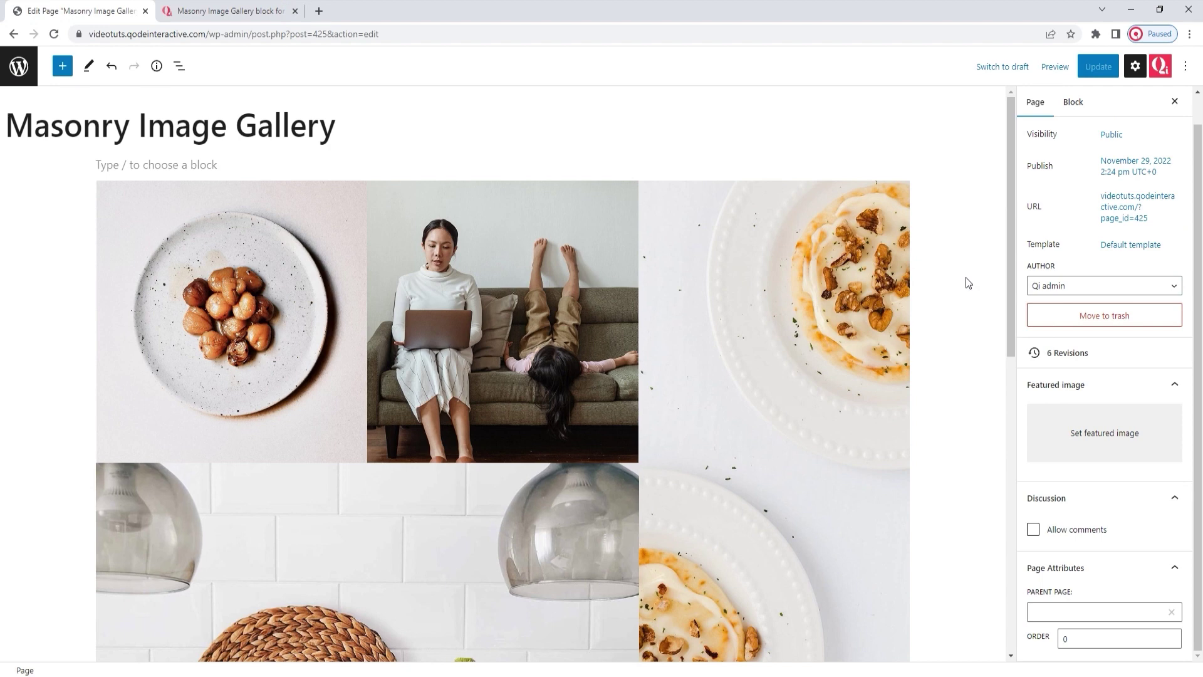
{"action": "left_click", "coordinate": [773, 342]}
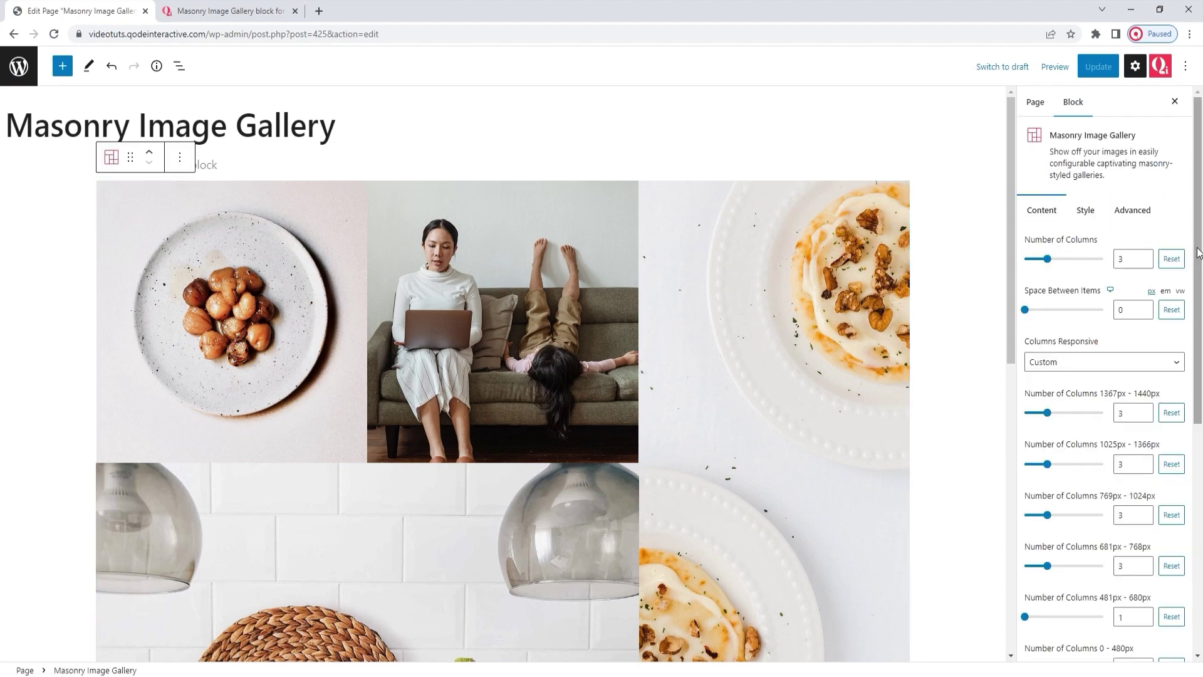
{"action": "left_click_drag", "start_coordinate": [1198, 253], "coordinate": [1200, 500]}
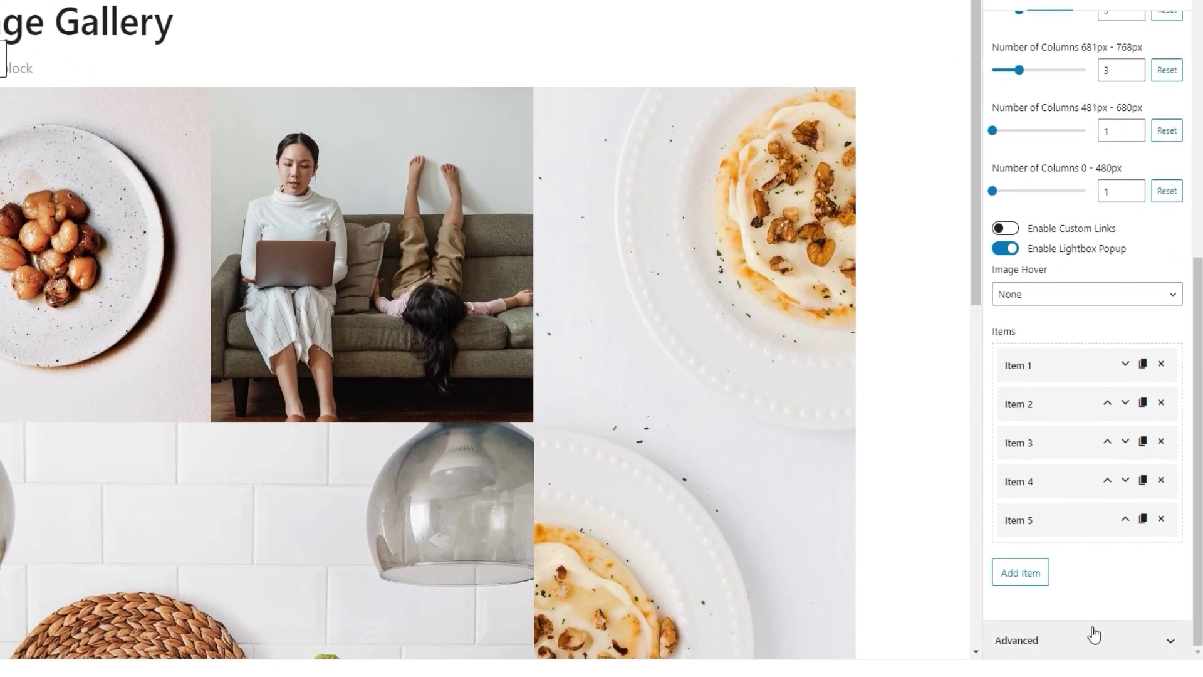
{"action": "left_click", "coordinate": [1100, 655]}
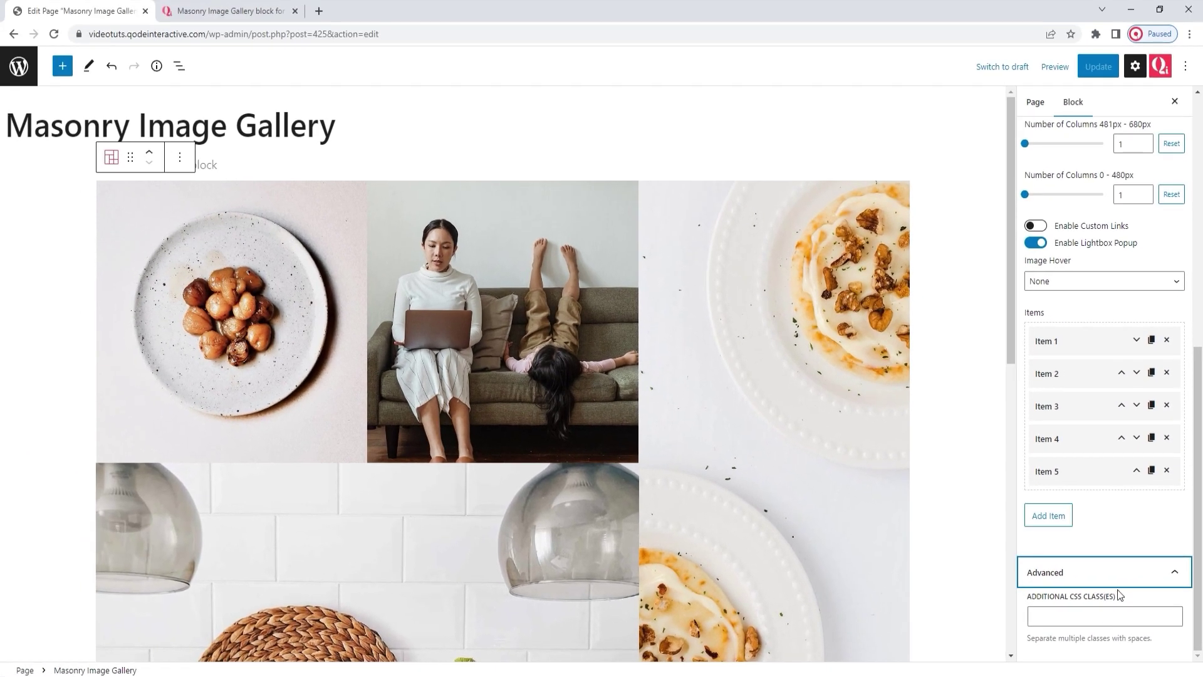
{"action": "left_click", "coordinate": [1102, 551]}
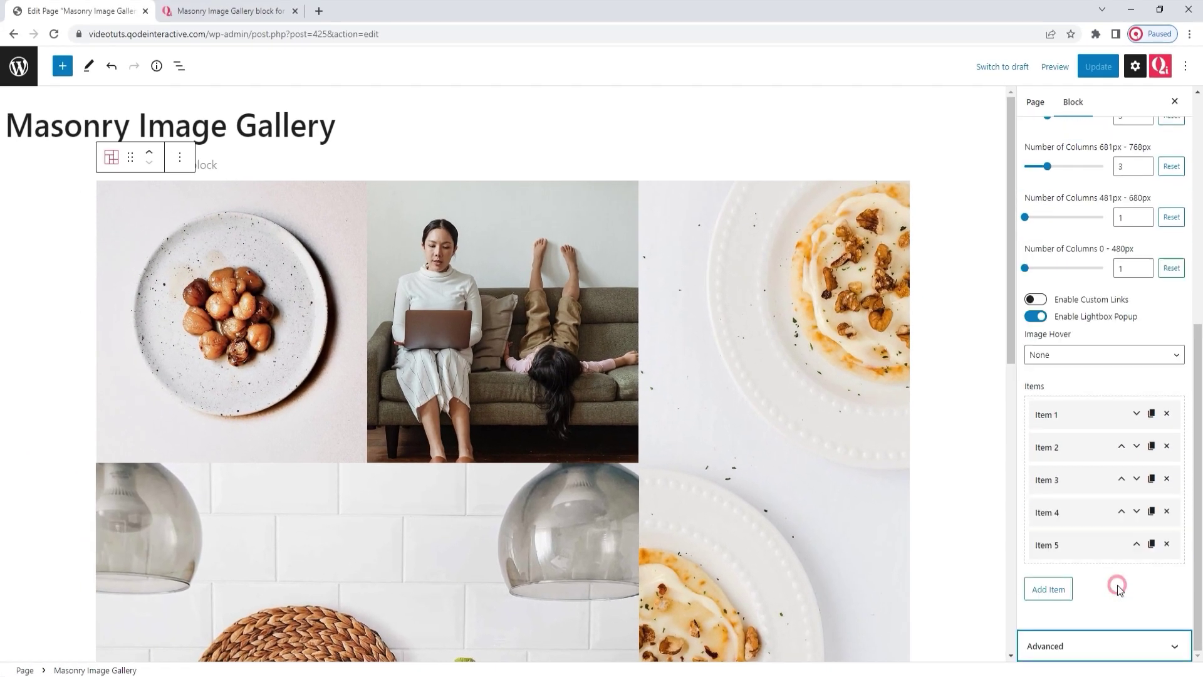
{"action": "scroll", "coordinate": [1118, 584], "scroll_direction": "up", "scroll_amount": 6}
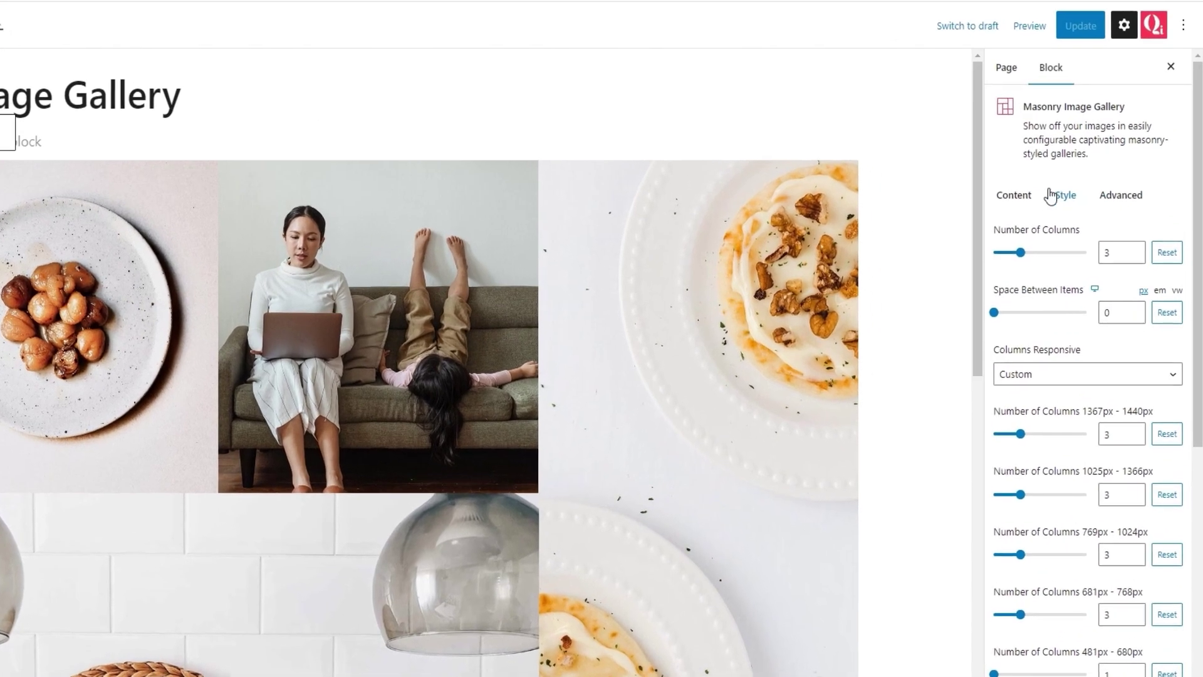
In the Style settings, try an Image Border Radius of 116, then reset it to keep square corners.
{"action": "left_click", "coordinate": [1051, 196]}
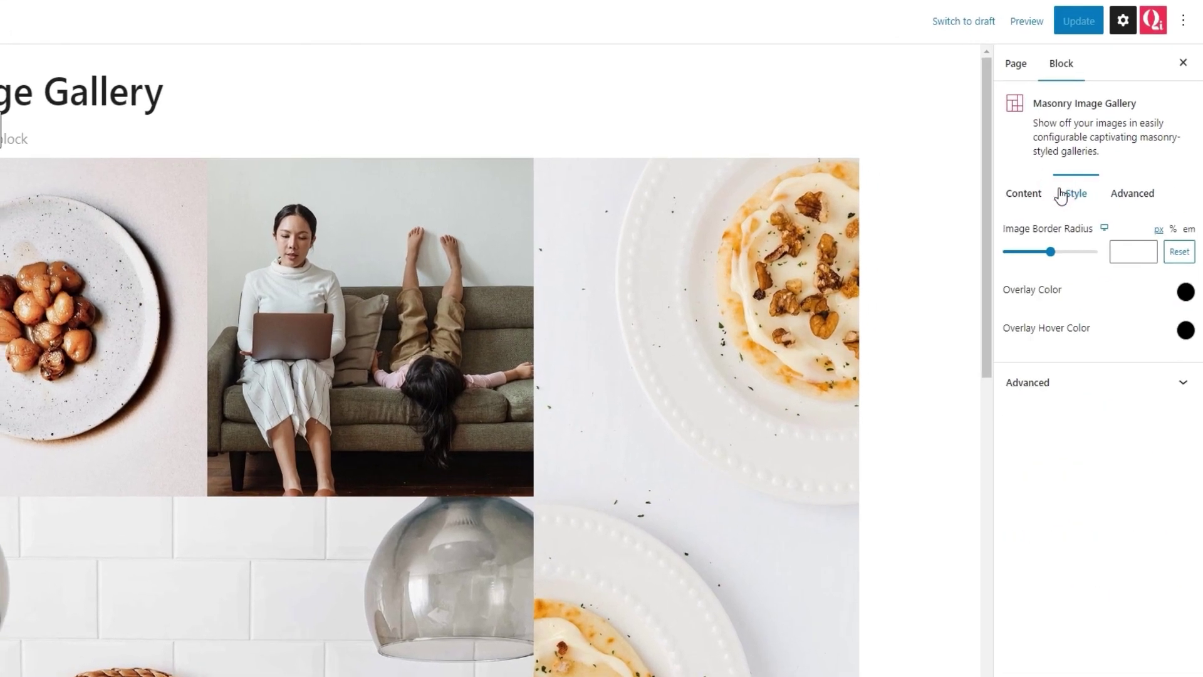
{"action": "left_click", "coordinate": [1051, 252]}
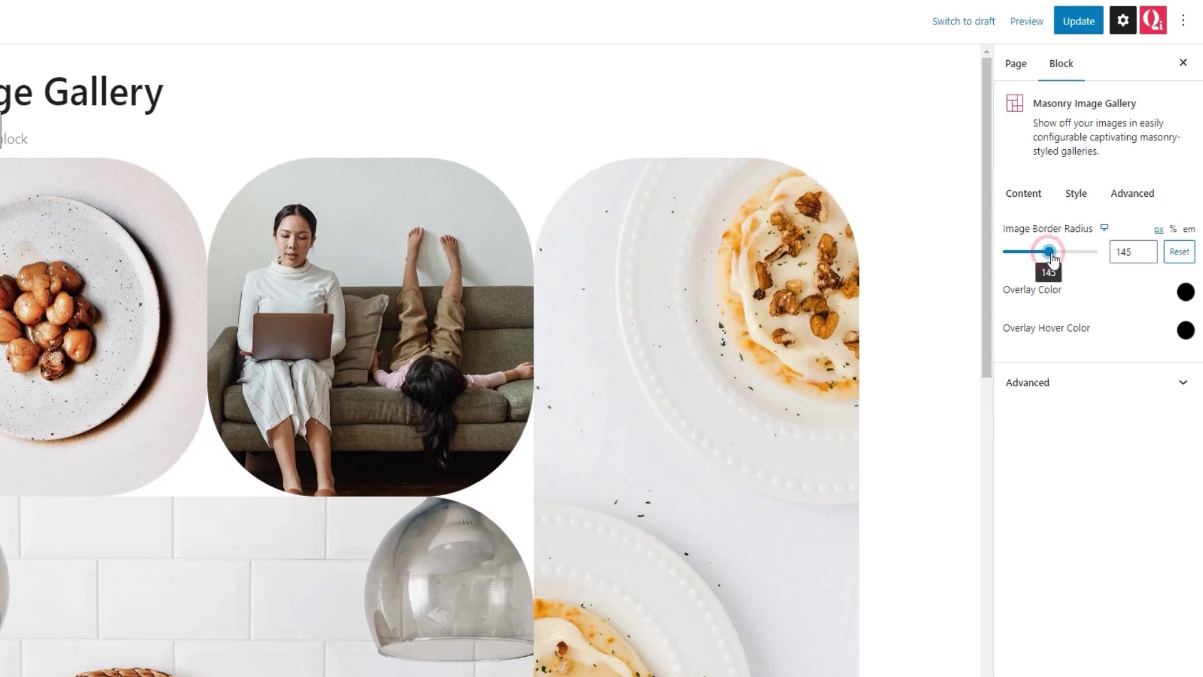
{"action": "left_click_drag", "start_coordinate": [1054, 256], "coordinate": [1040, 256]}
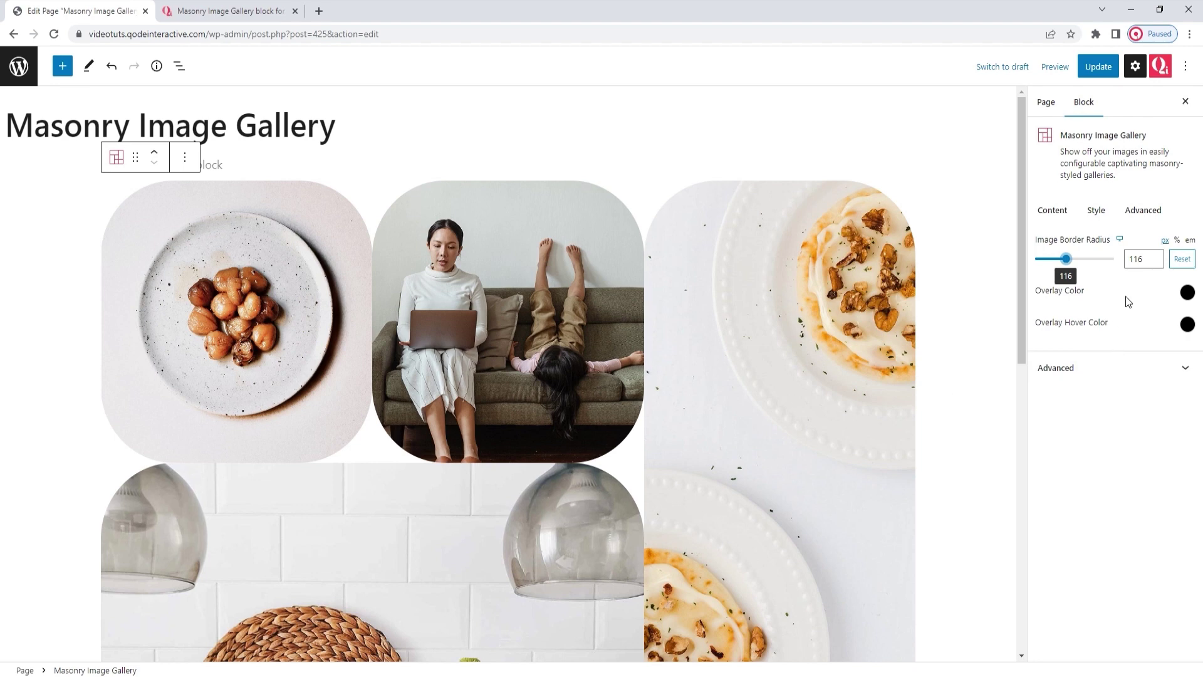
{"action": "left_click", "coordinate": [1182, 259]}
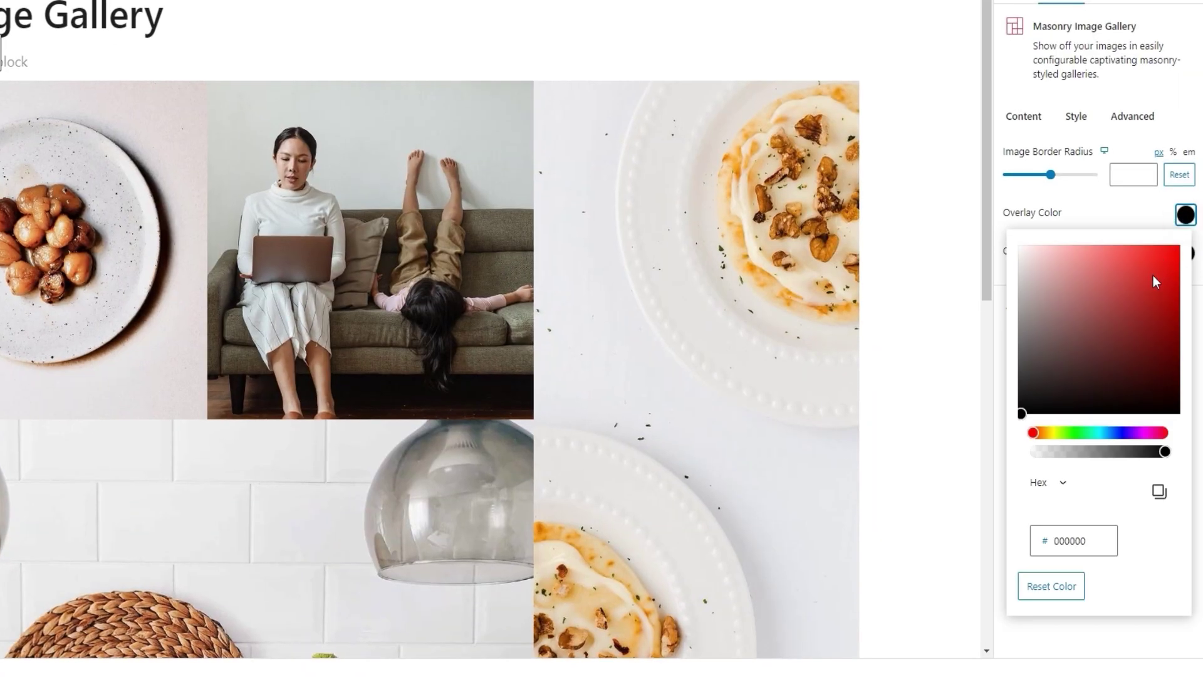
{"action": "left_click", "coordinate": [1153, 276]}
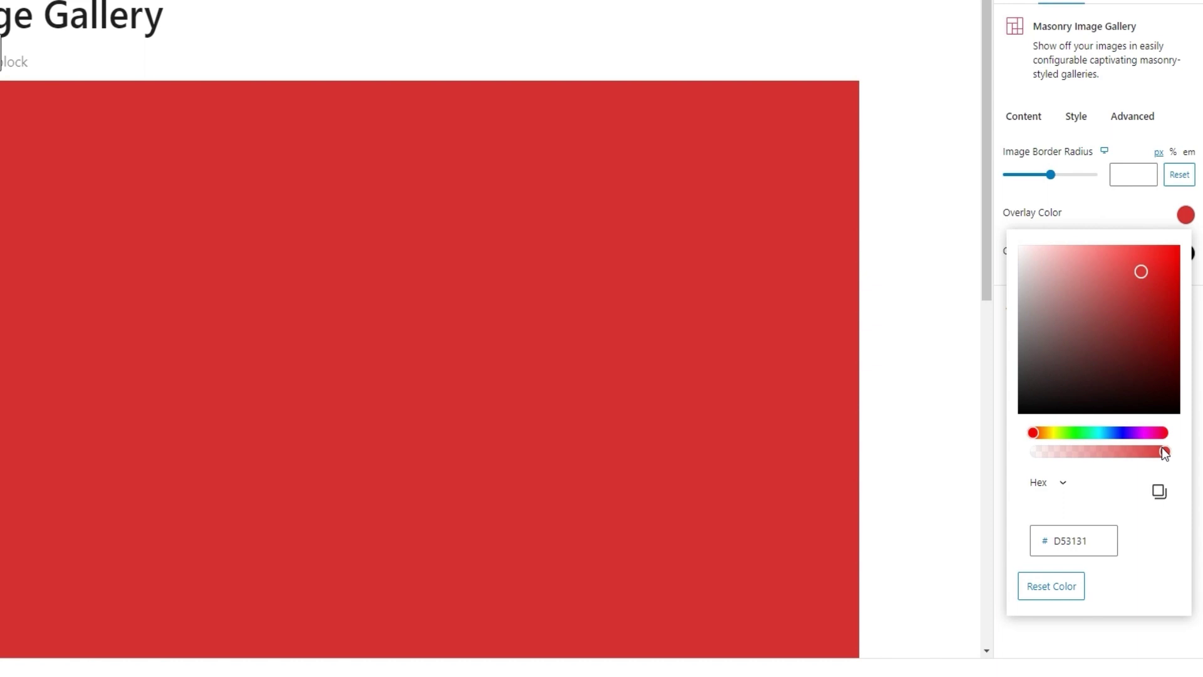
{"action": "left_click_drag", "start_coordinate": [1162, 446], "coordinate": [1074, 469]}
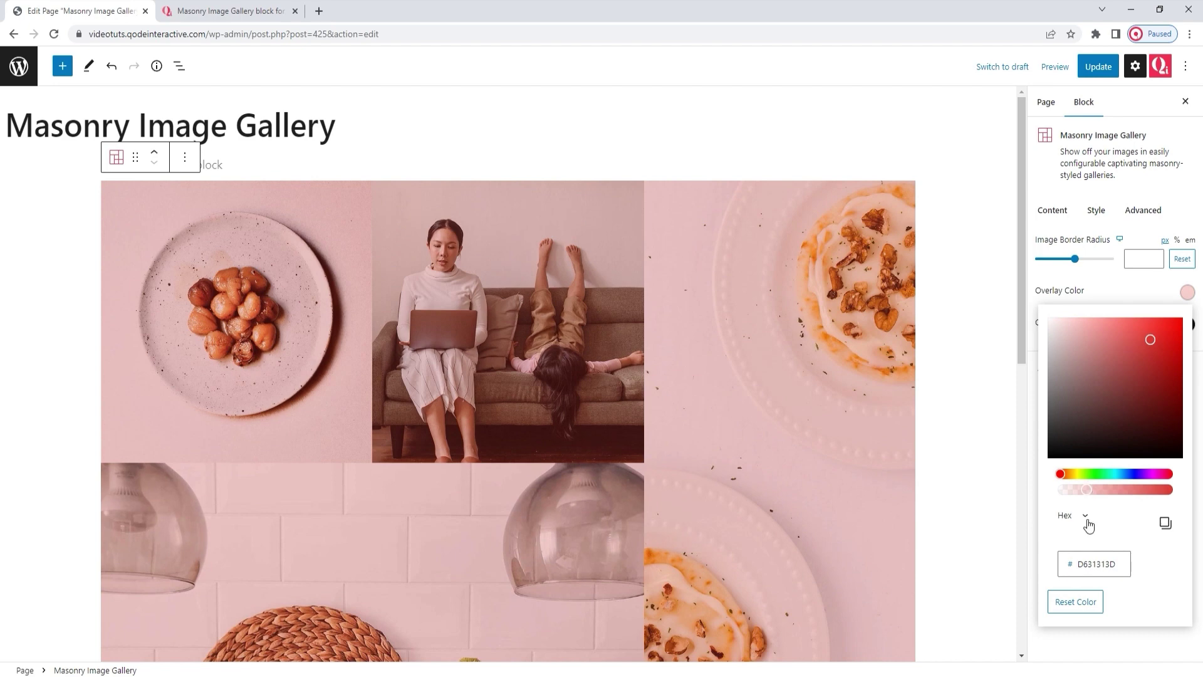
{"action": "left_click", "coordinate": [1075, 602]}
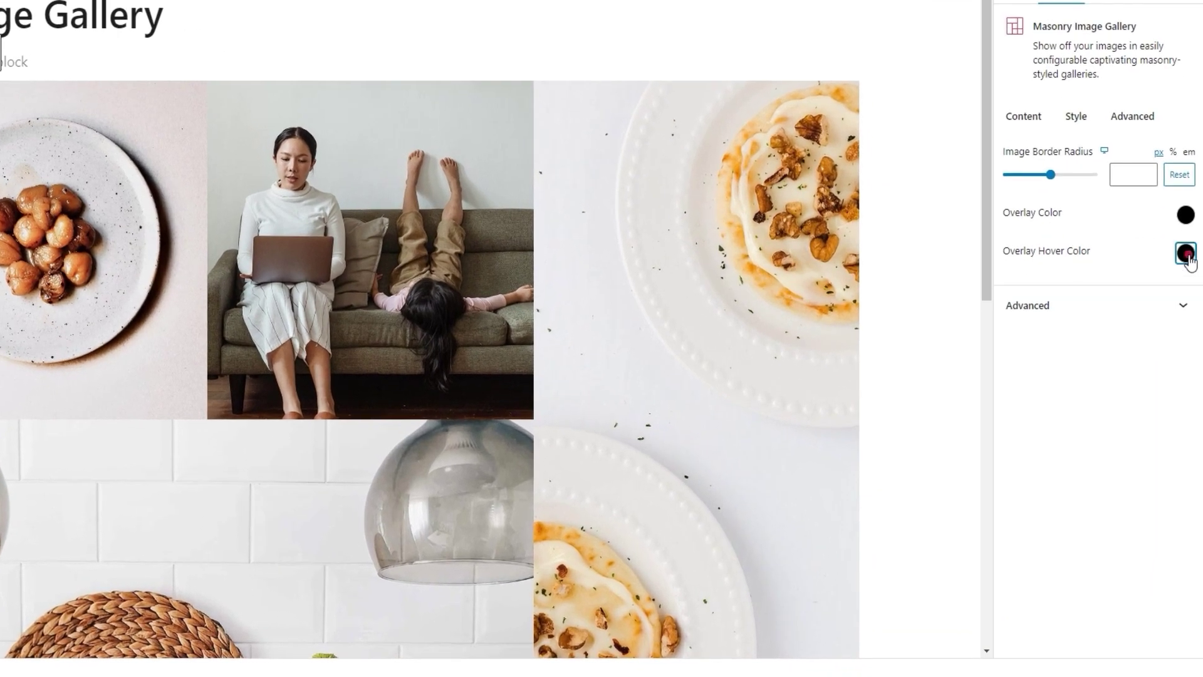
Try a more transparent pinkish colour for the Overlay Hover Color.
{"action": "left_click", "coordinate": [1187, 324]}
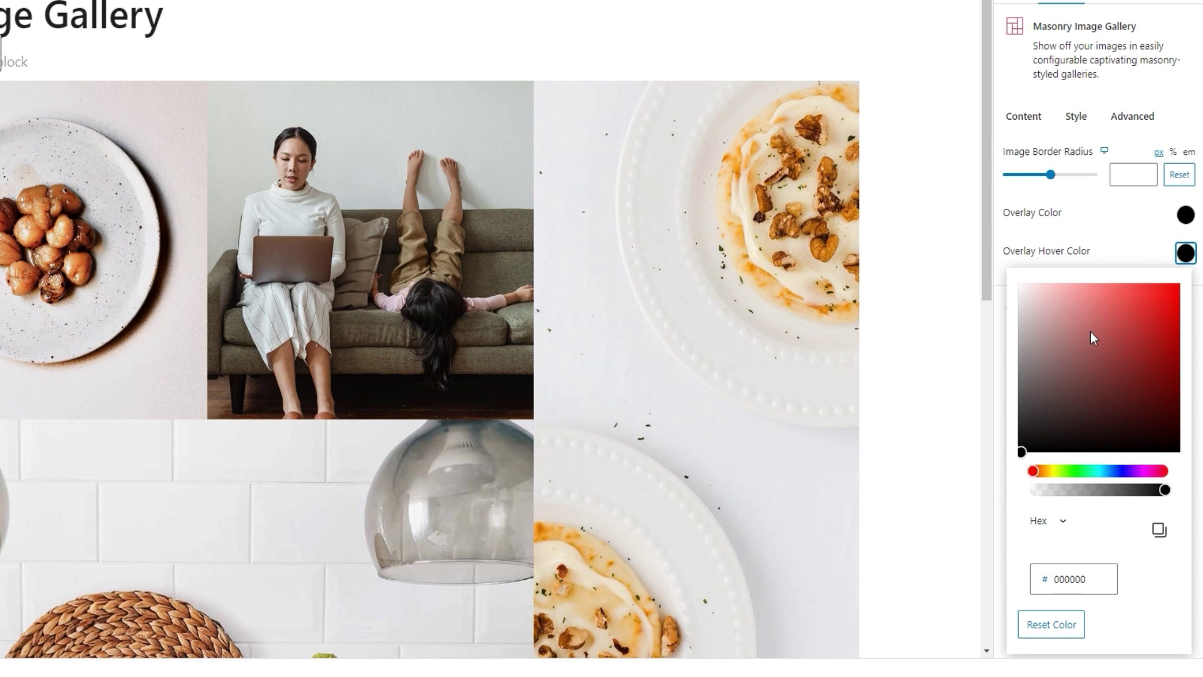
{"action": "left_click_drag", "start_coordinate": [1090, 332], "coordinate": [1077, 322]}
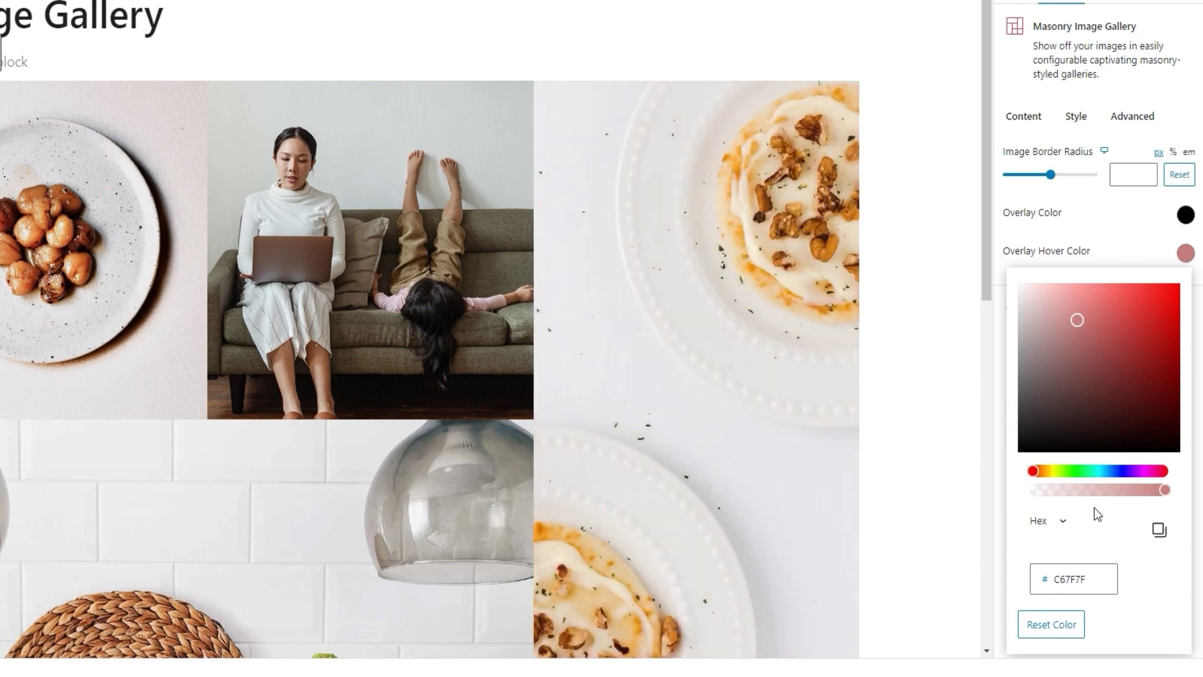
{"action": "left_click", "coordinate": [1094, 489]}
Reset the Overlay Hover Color and set it to hex ffffff21, a faint translucent white.
{"action": "left_click", "coordinate": [1068, 628]}
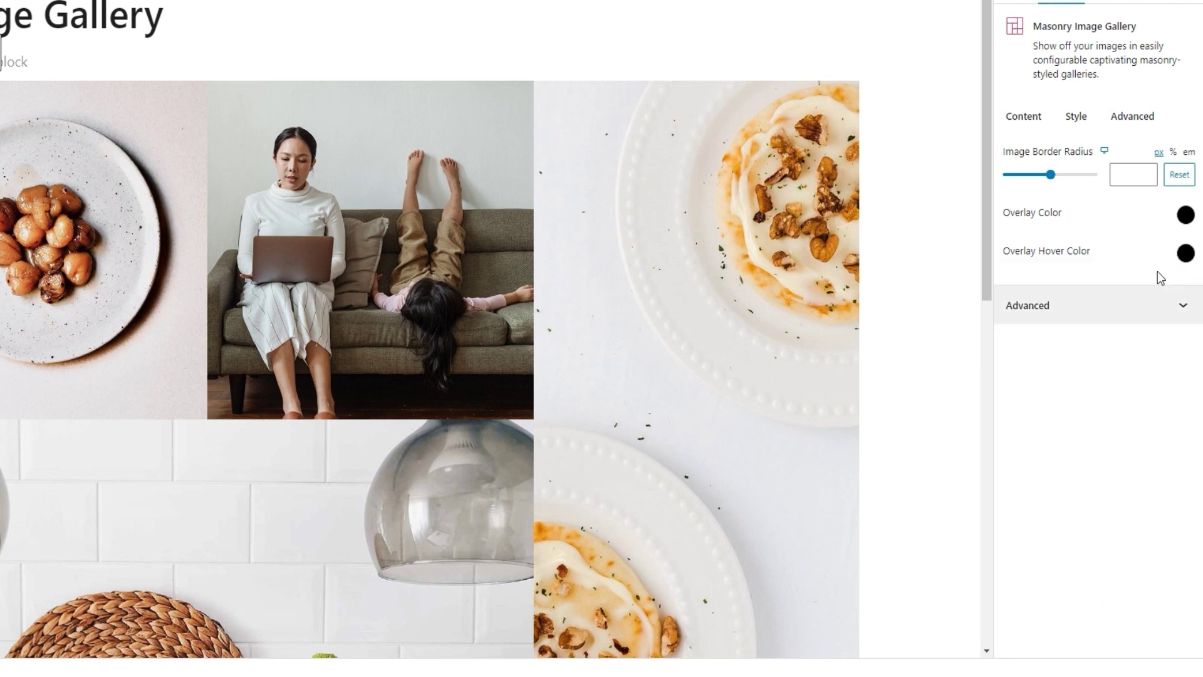
{"action": "left_click", "coordinate": [1185, 253]}
{"action": "left_click", "coordinate": [1098, 572]}
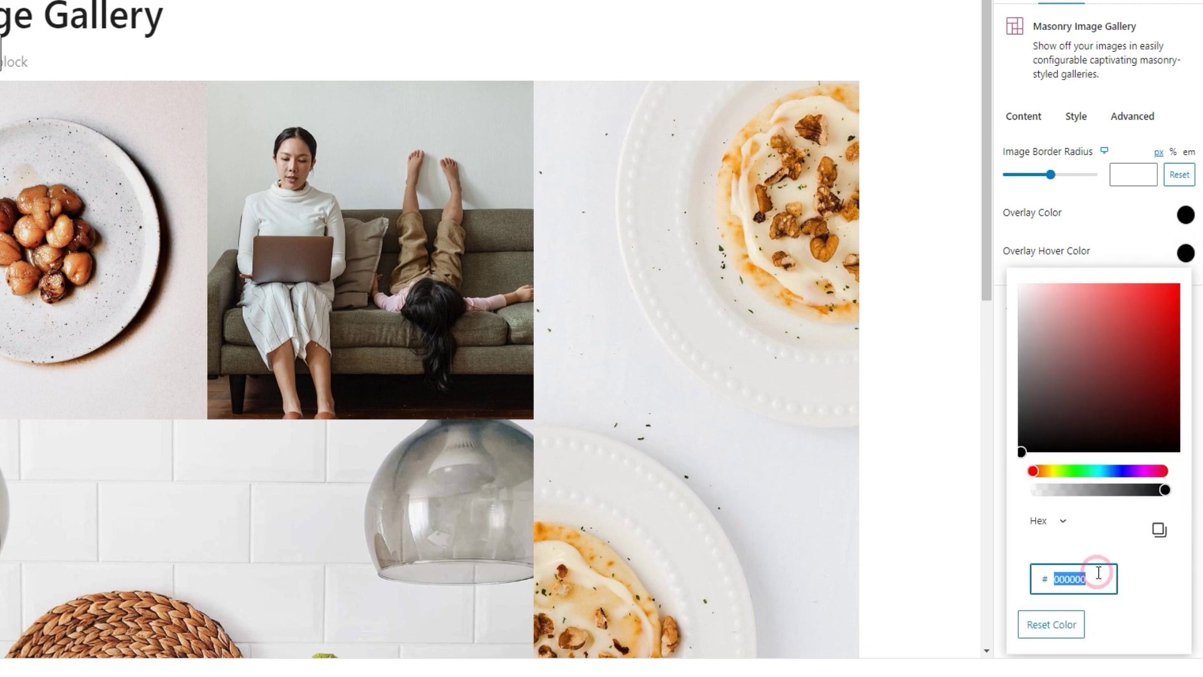
{"action": "type", "text": "fff"}
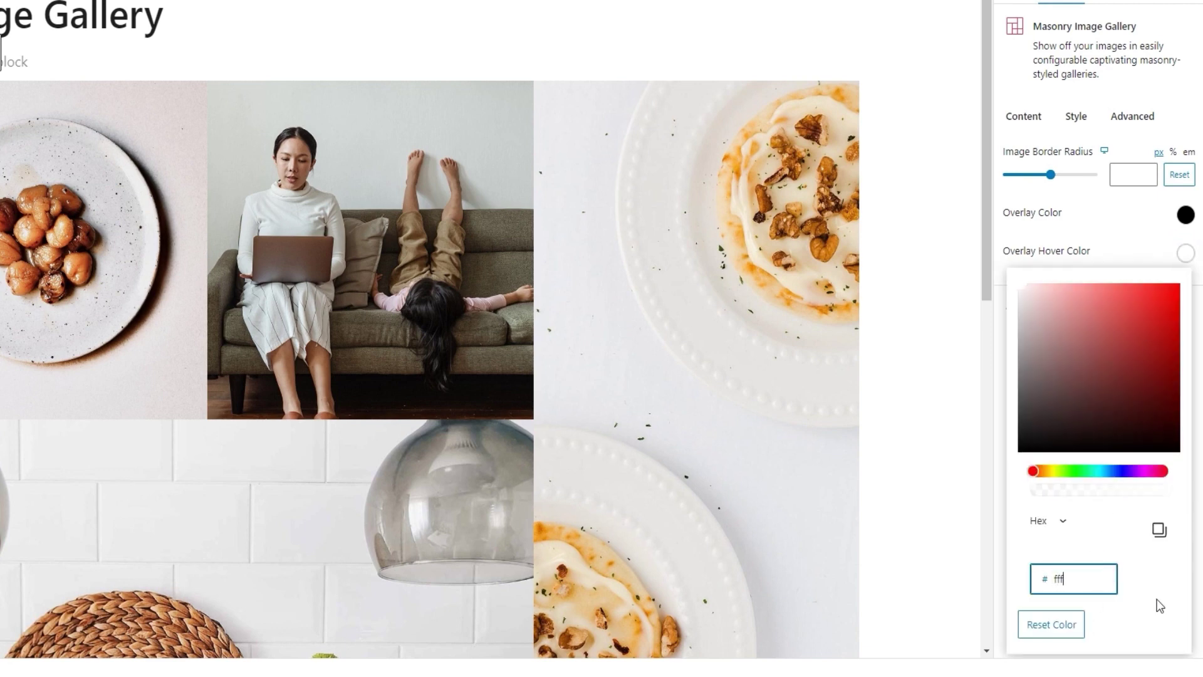
{"action": "type", "text": "fff21"}
{"action": "left_click", "coordinate": [1184, 255]}
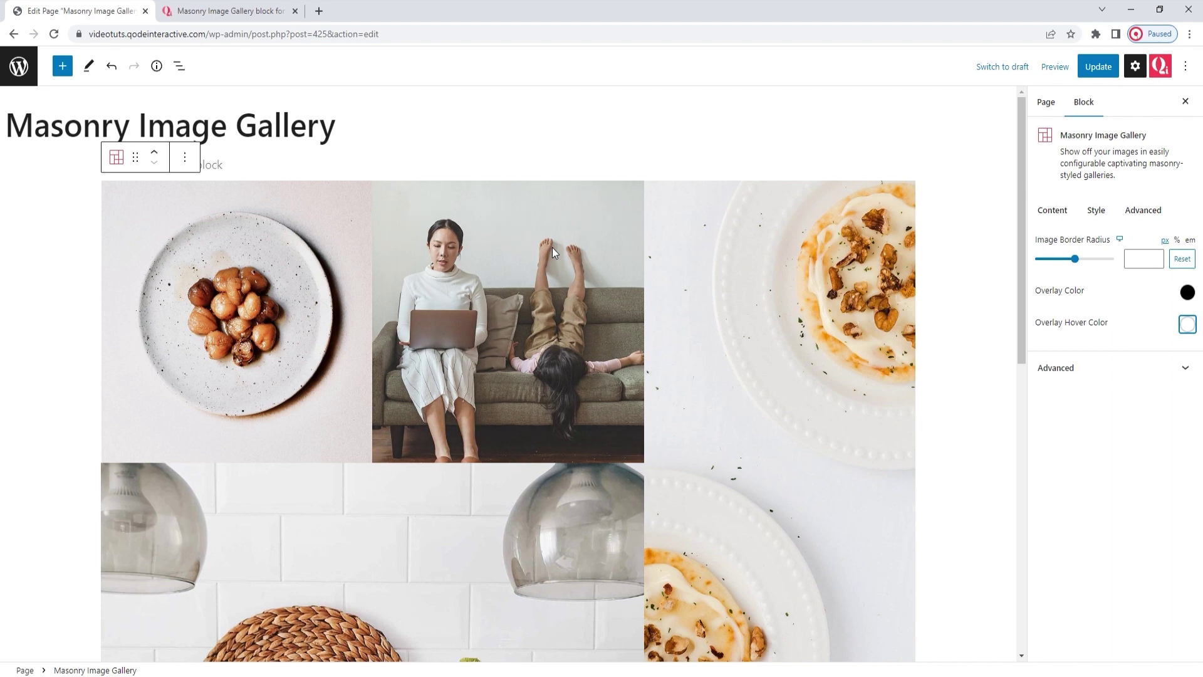
Deselect the hover colour setting and show the Page settings, where the template reads Default template.
{"action": "left_click", "coordinate": [1117, 304]}
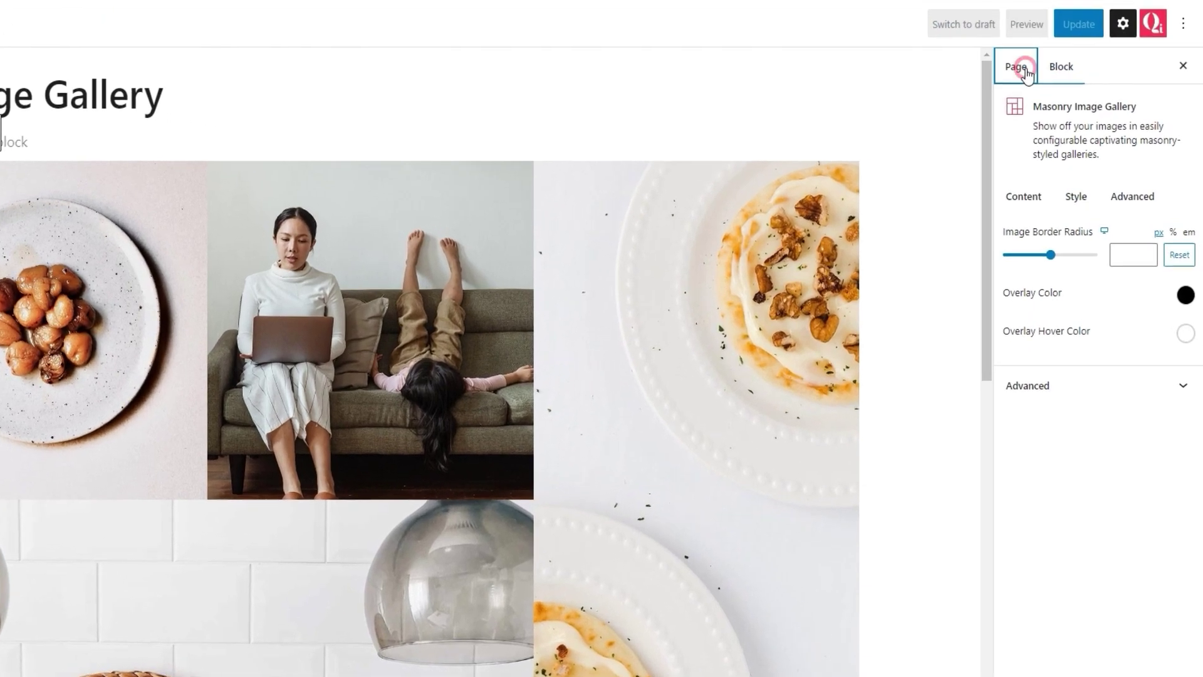
{"action": "left_click", "coordinate": [1046, 101]}
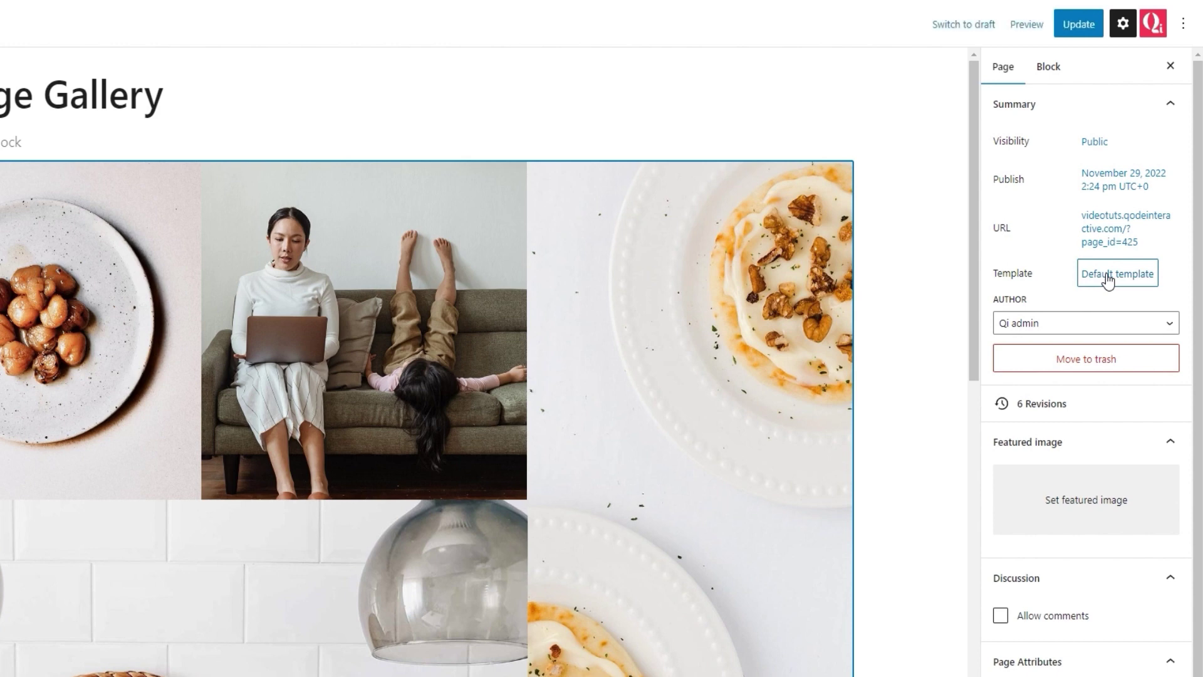
Change the page template to Qi Full Width, update the page, and reload the editor.
{"action": "left_click", "coordinate": [1108, 281]}
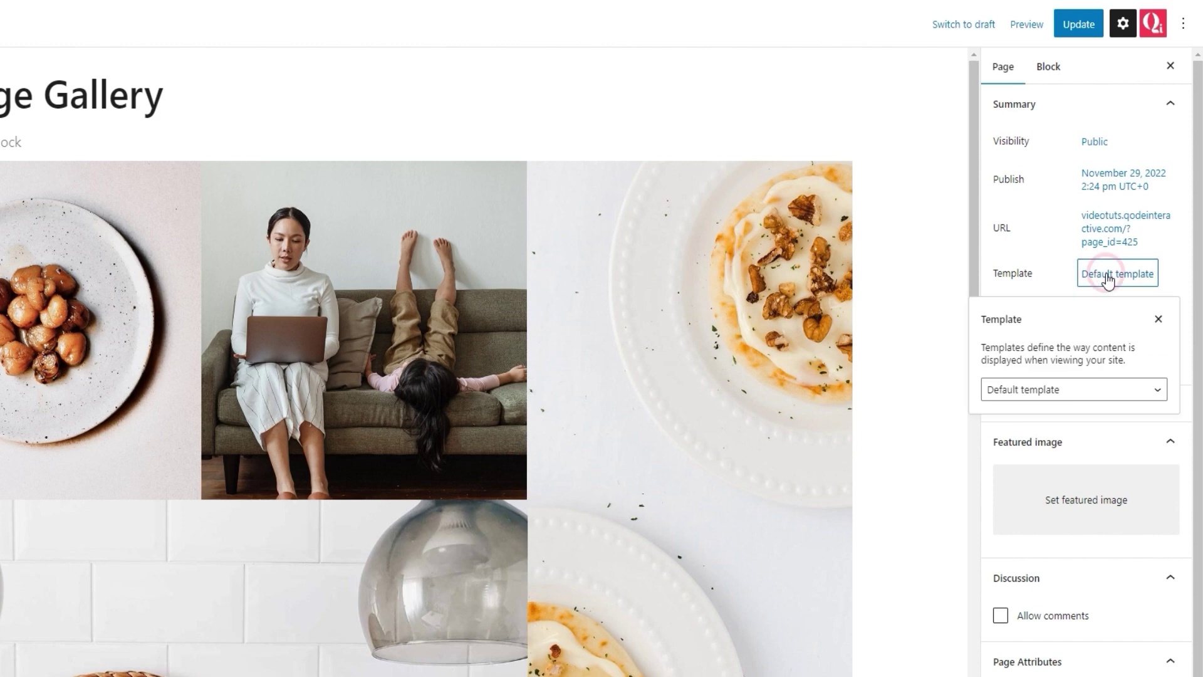
{"action": "left_click", "coordinate": [1058, 391]}
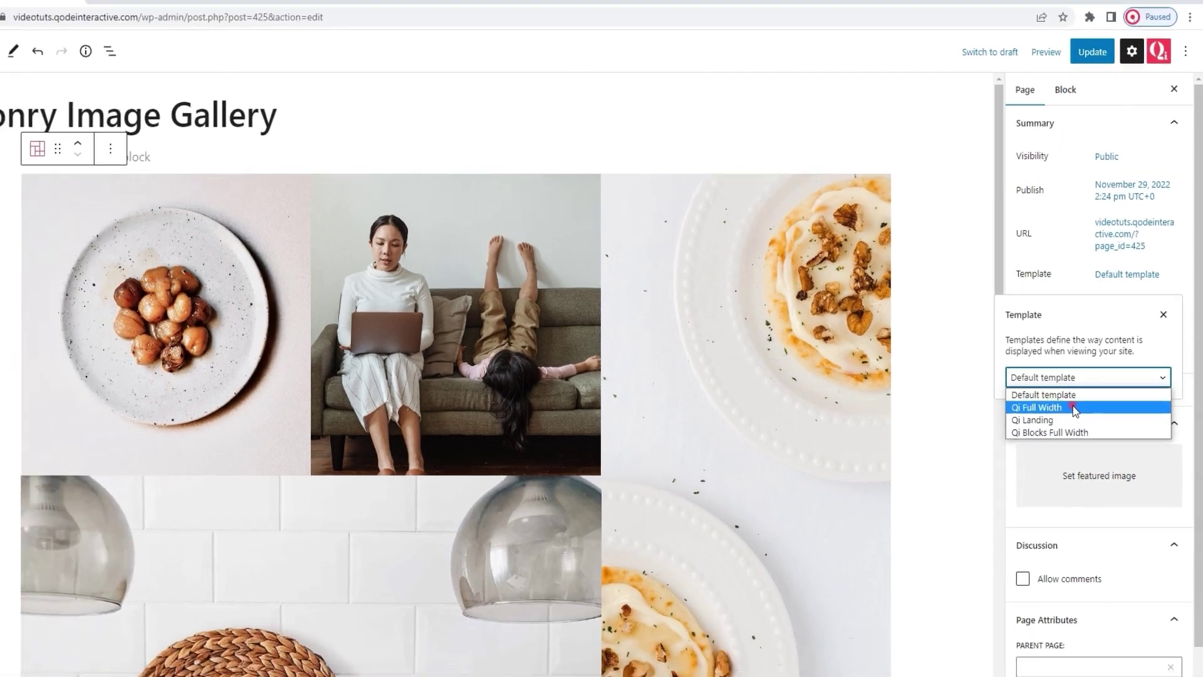
{"action": "left_click", "coordinate": [1056, 423]}
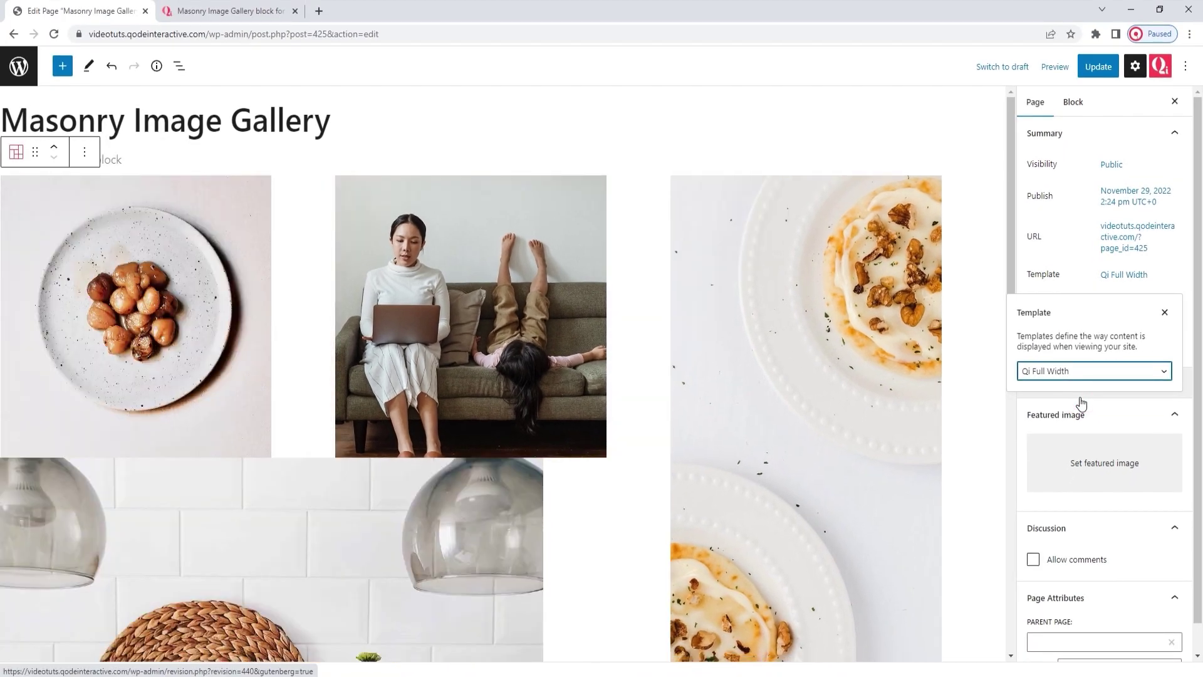
{"action": "left_click", "coordinate": [1080, 287]}
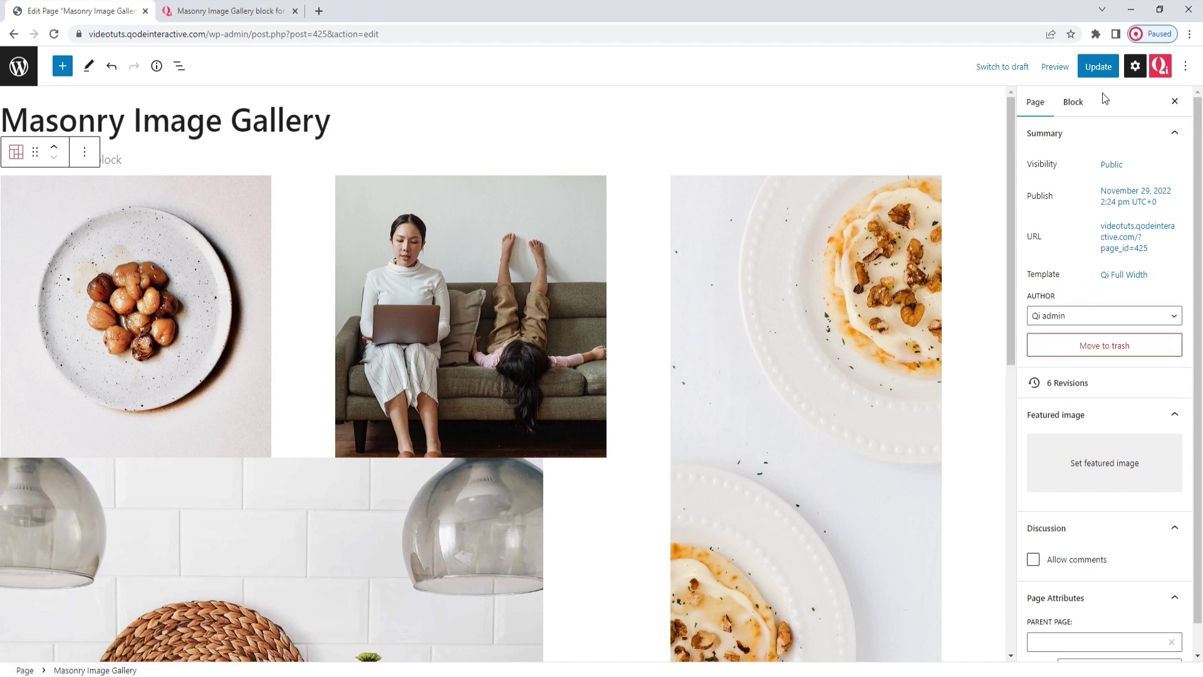
{"action": "left_click", "coordinate": [1110, 68]}
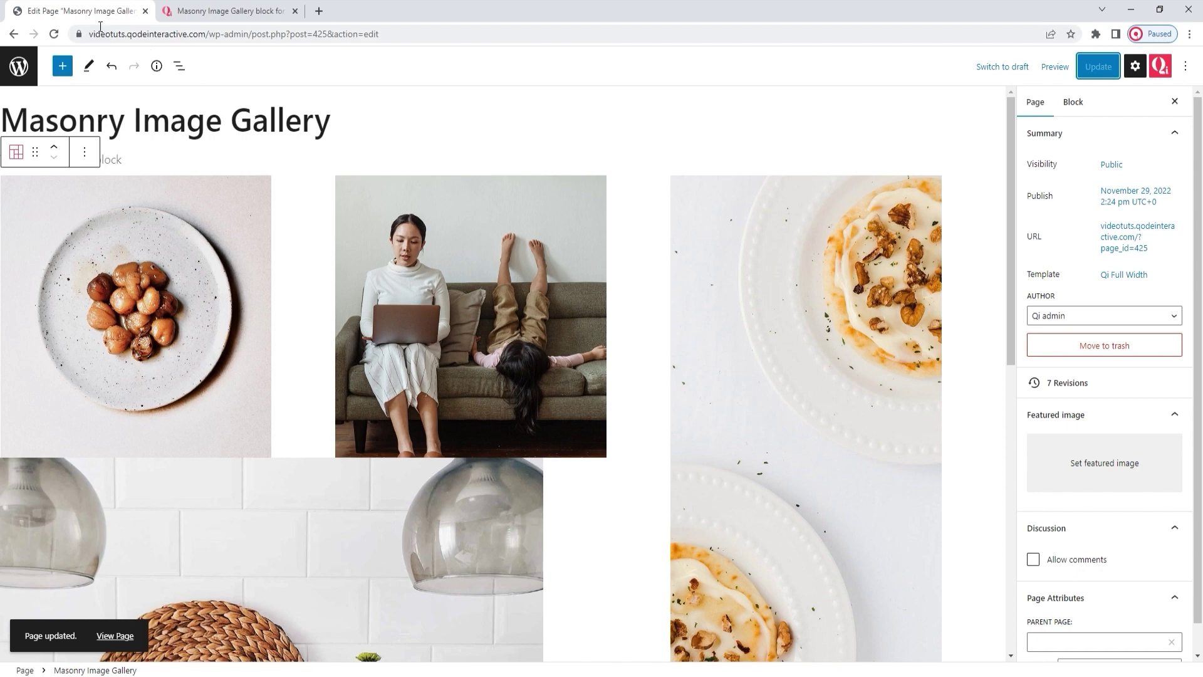
{"action": "left_click", "coordinate": [55, 35]}
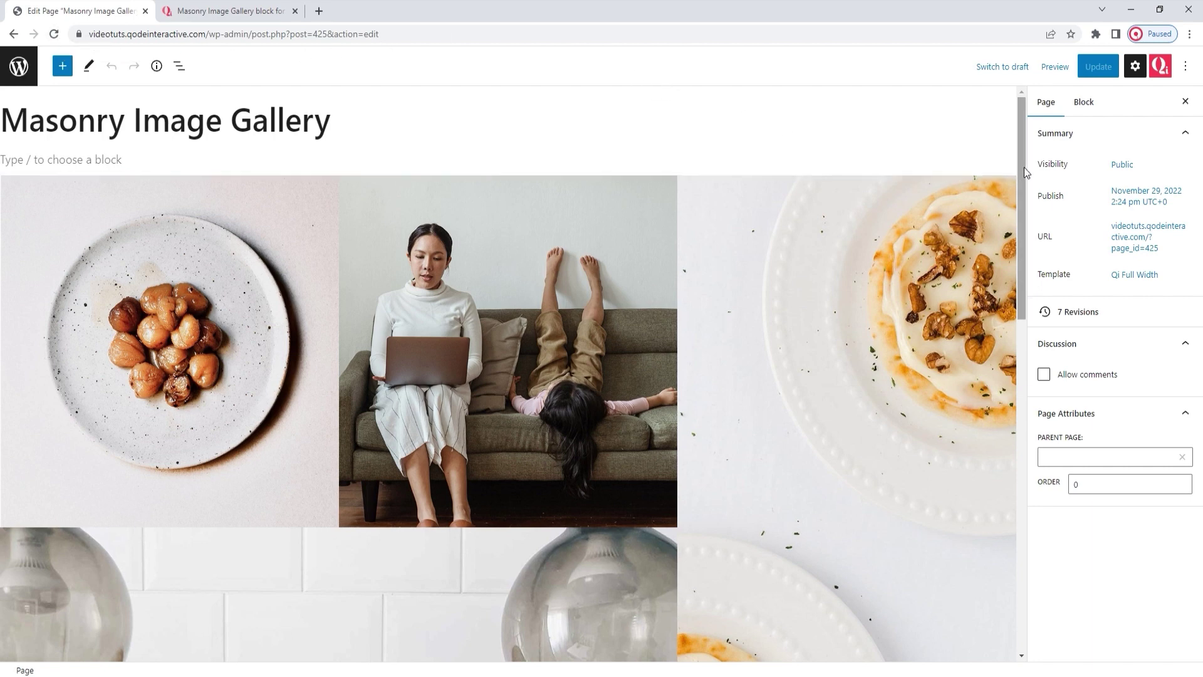
Set the page template back to Default template, update the page, and reload the editor.
{"action": "mouse_move", "coordinate": [1024, 167]}
{"action": "left_mouse_down"}
{"action": "mouse_move", "coordinate": [1013, 253]}
{"action": "mouse_move", "coordinate": [1021, 189]}
{"action": "left_mouse_up"}
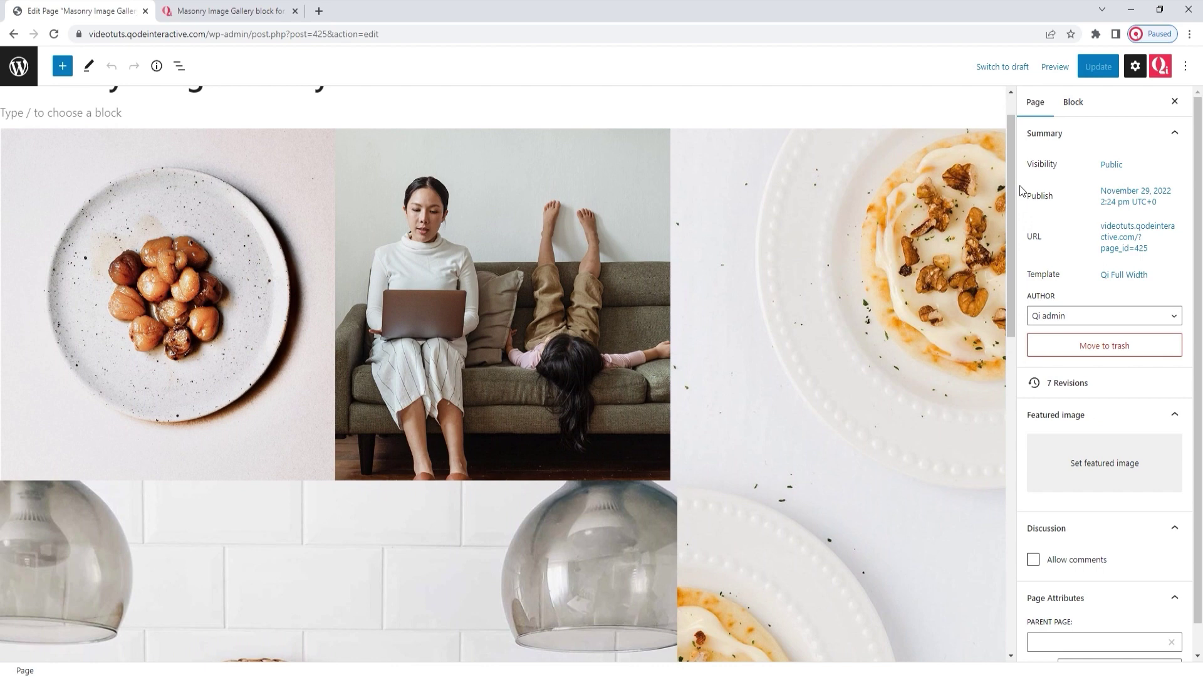
{"action": "left_click", "coordinate": [1128, 275]}
{"action": "left_click", "coordinate": [1084, 370]}
{"action": "left_click", "coordinate": [1077, 385]}
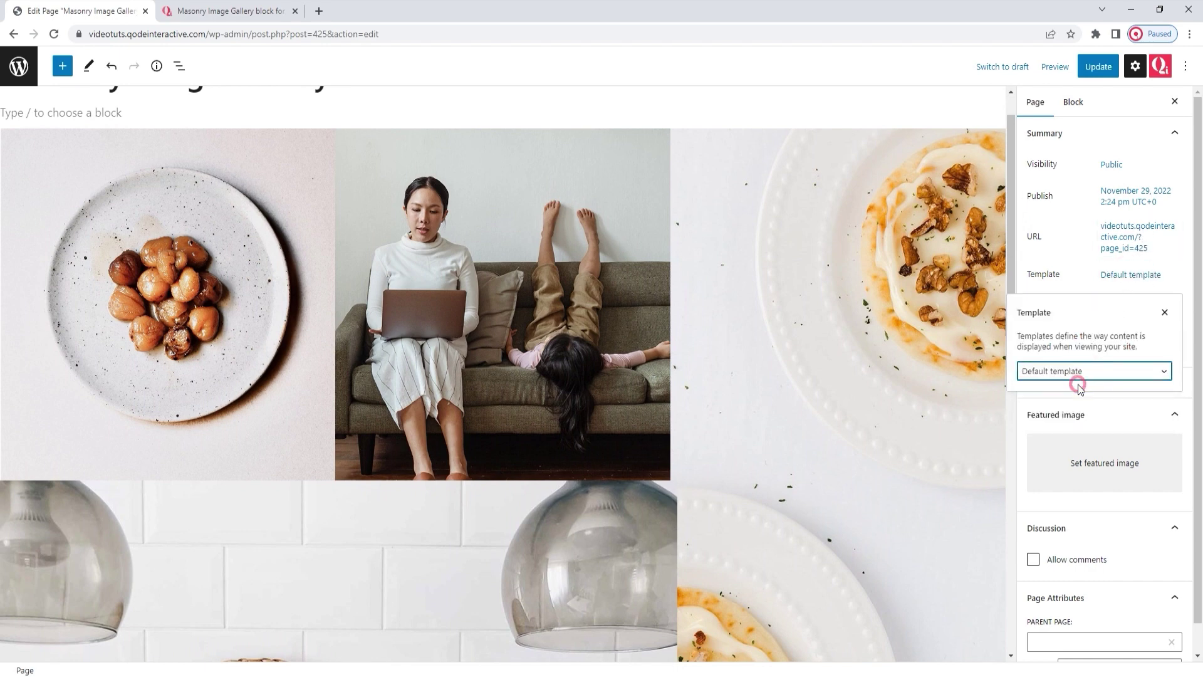
{"action": "left_click", "coordinate": [1096, 68]}
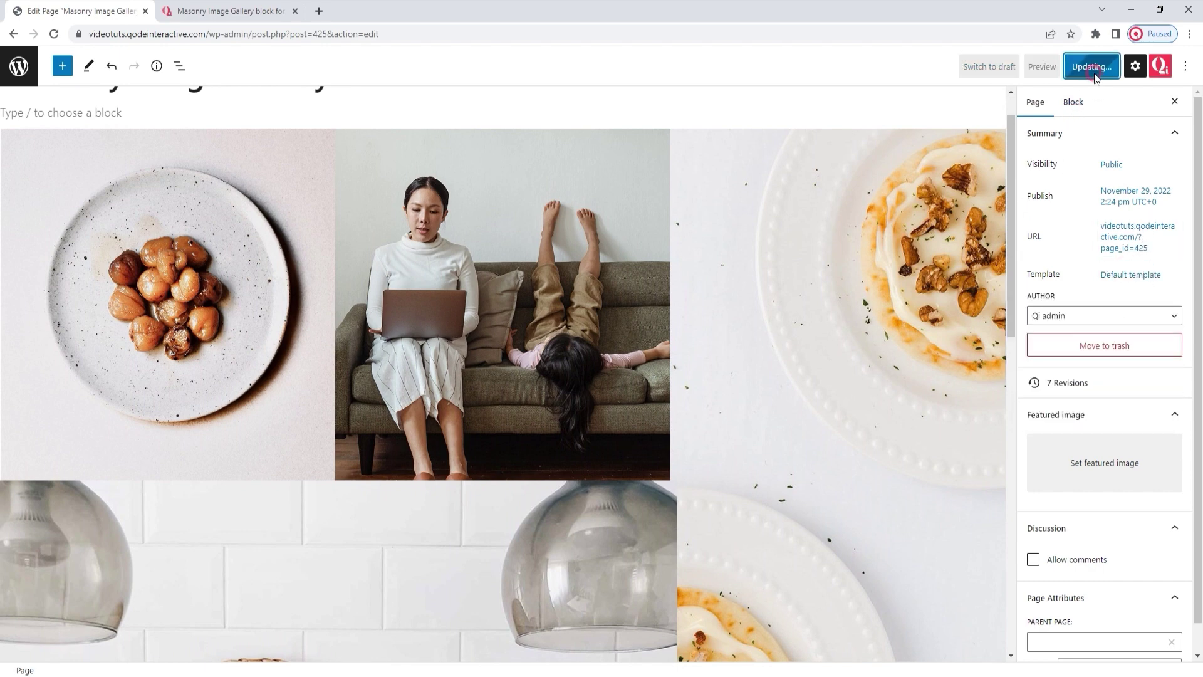
{"action": "left_click", "coordinate": [54, 34]}
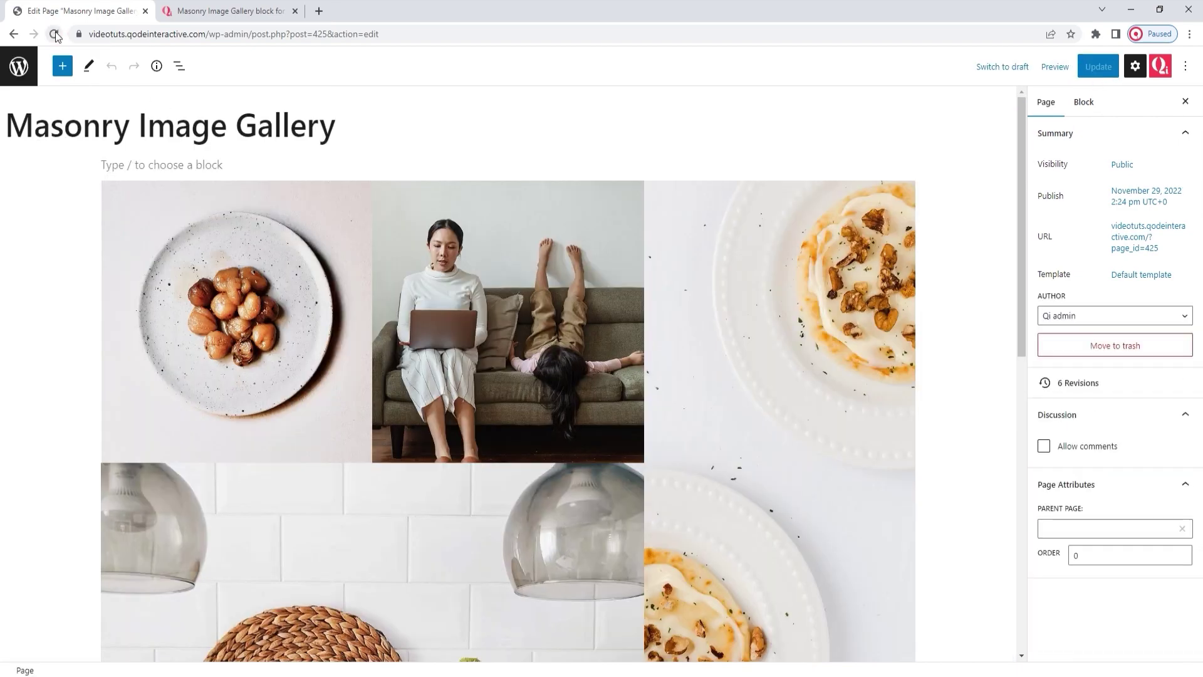
Scroll through the boxed gapless gallery, then return to the Masonry Image Gallery demo tab.
{"action": "scroll", "coordinate": [955, 273], "scroll_direction": "down", "scroll_amount": 7}
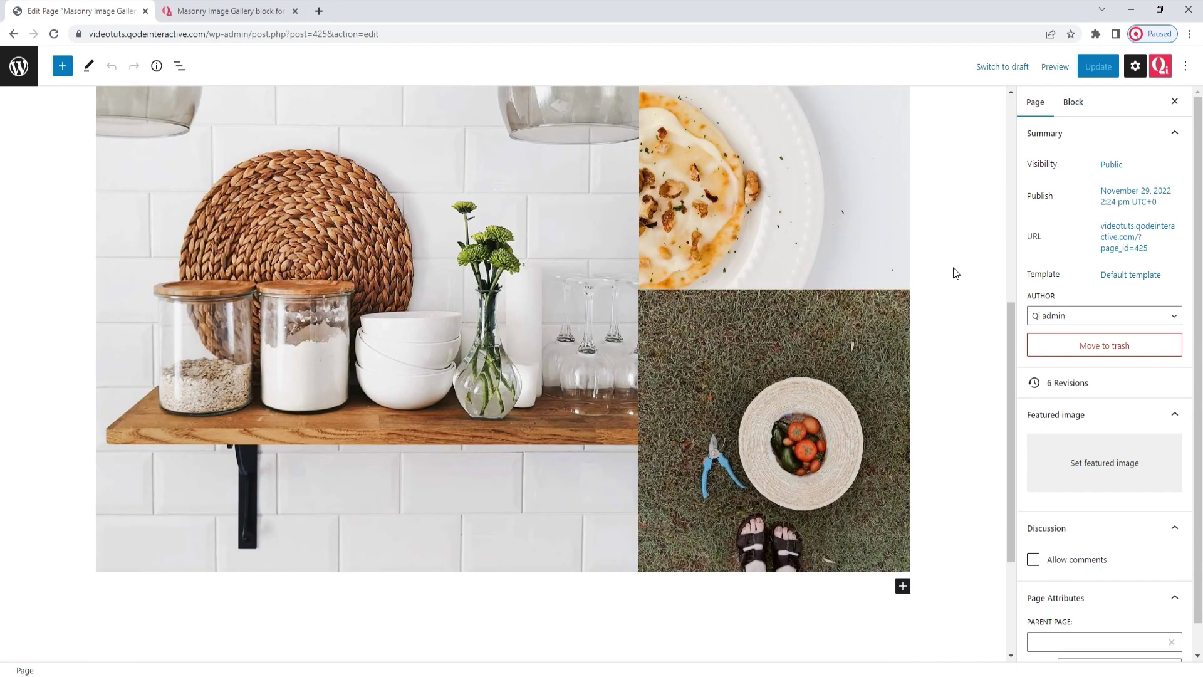
{"action": "scroll", "coordinate": [954, 273], "scroll_direction": "up", "scroll_amount": 2}
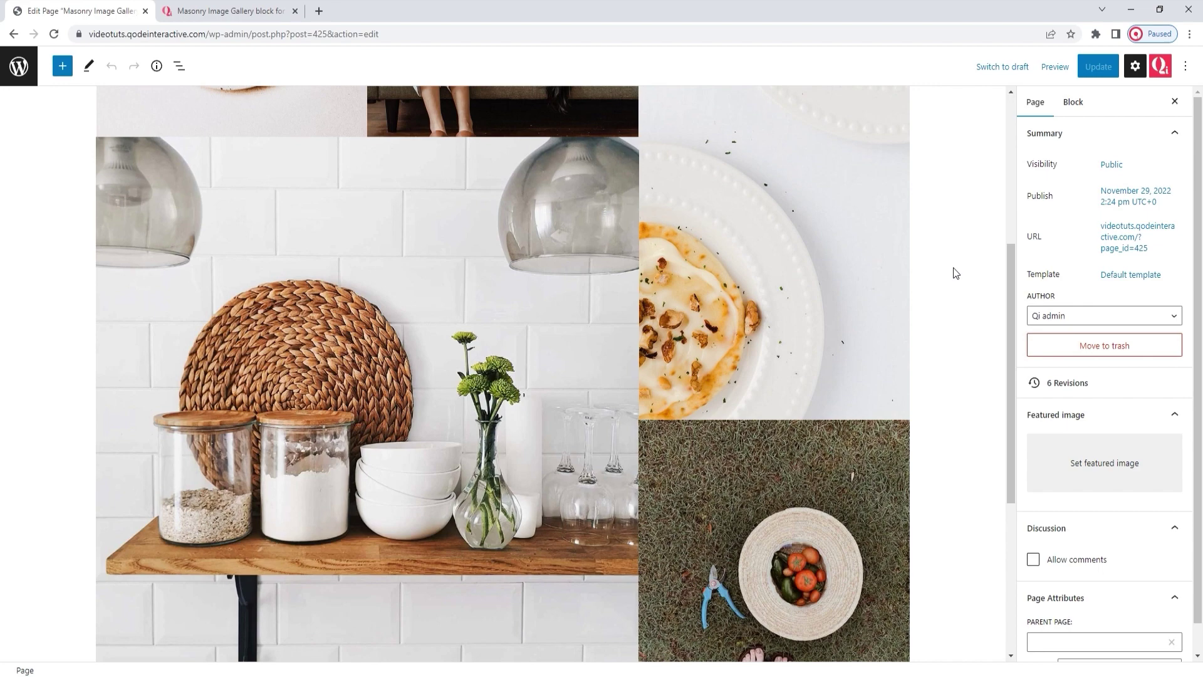
{"action": "scroll", "coordinate": [955, 273], "scroll_direction": "up", "scroll_amount": 1}
{"action": "scroll", "coordinate": [955, 273], "scroll_direction": "up", "scroll_amount": 2}
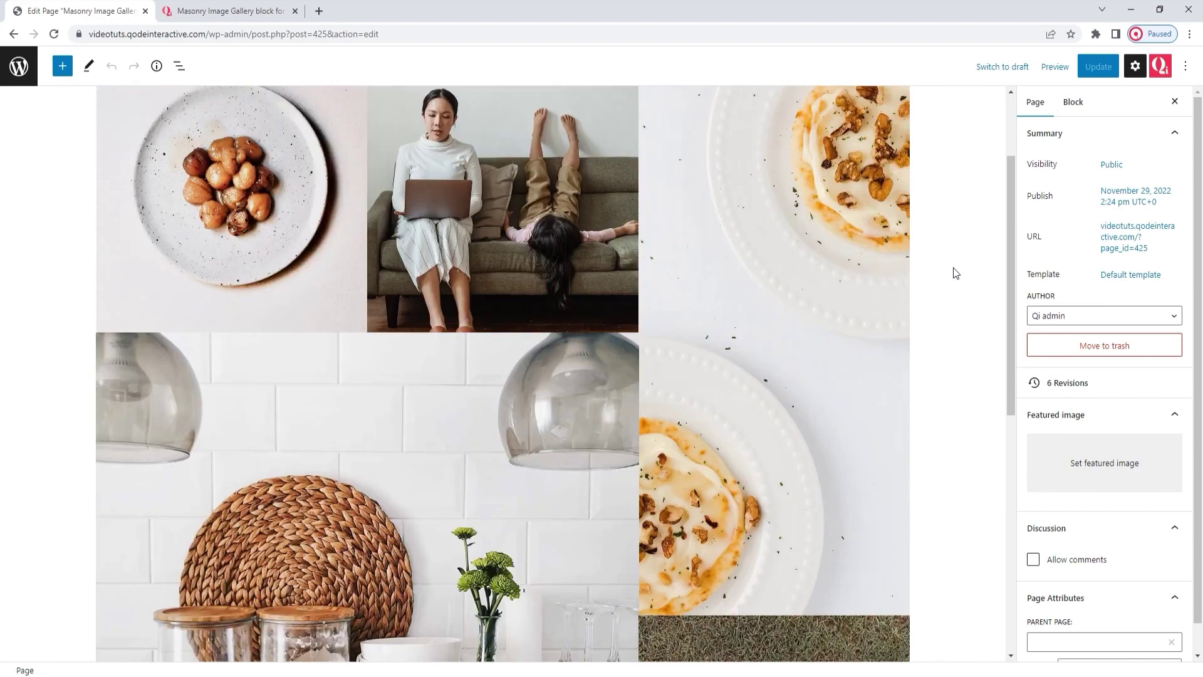
{"action": "scroll", "coordinate": [955, 273], "scroll_direction": "up", "scroll_amount": 1}
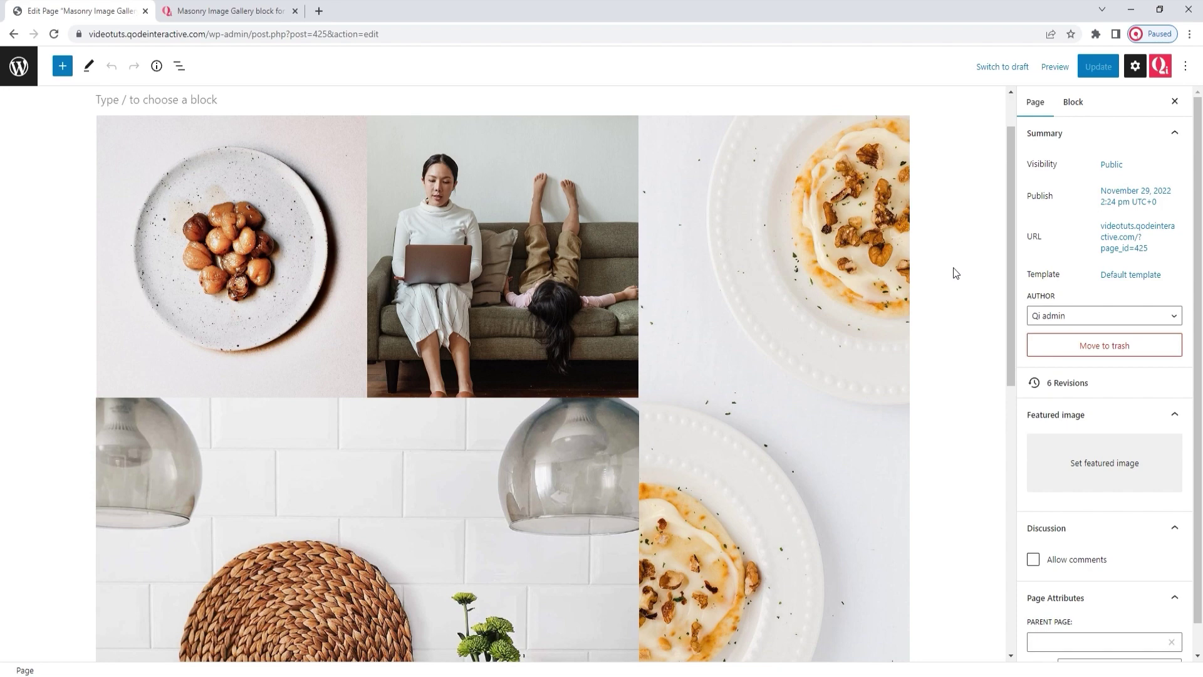
{"action": "scroll", "coordinate": [954, 273], "scroll_direction": "up", "scroll_amount": 1}
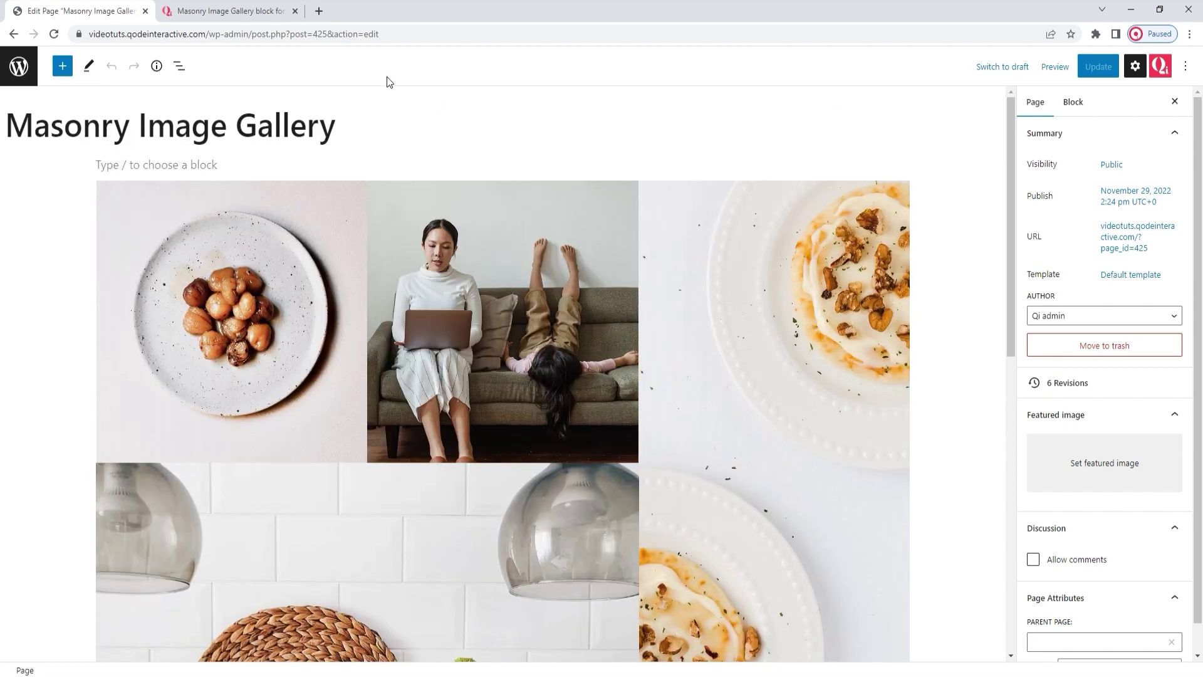
{"action": "left_click", "coordinate": [274, 6]}
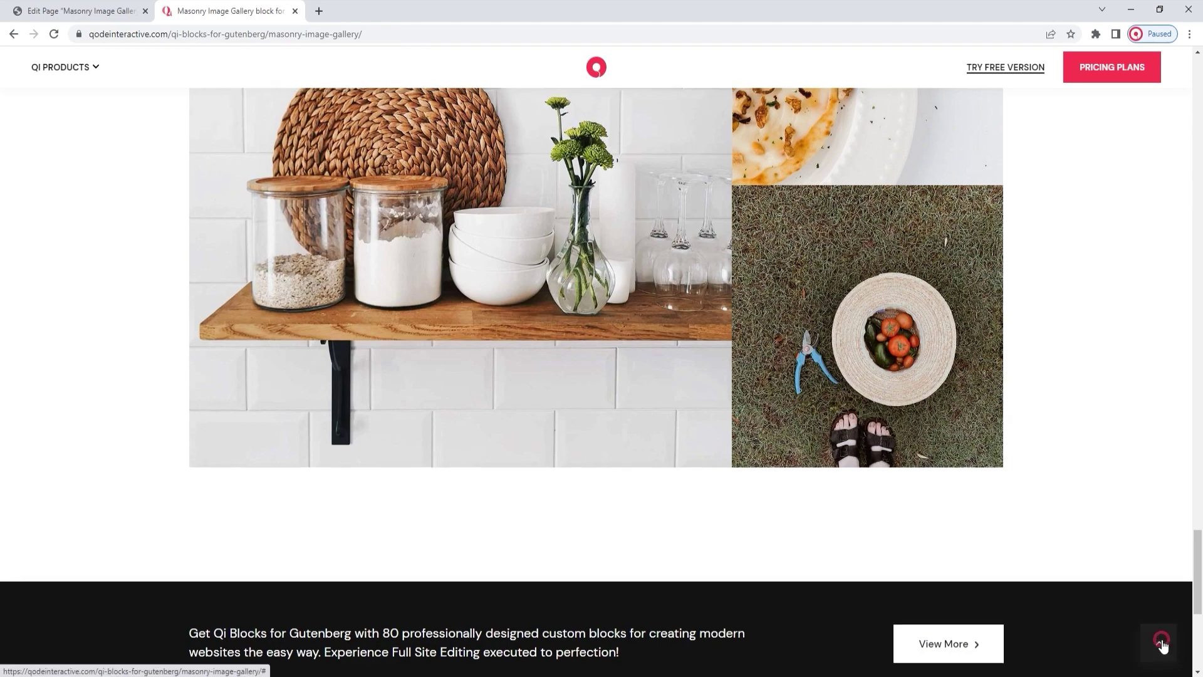
{"action": "left_click", "coordinate": [1160, 642]}
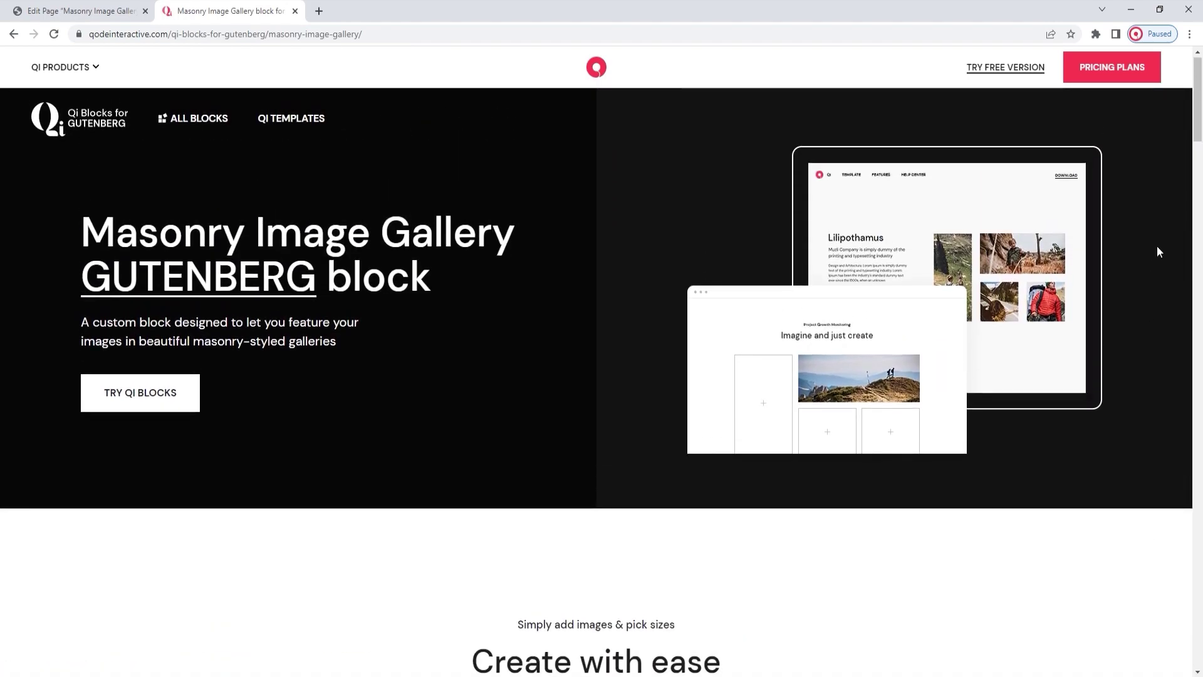
{"action": "left_click_drag", "start_coordinate": [1200, 112], "coordinate": [1196, 590]}
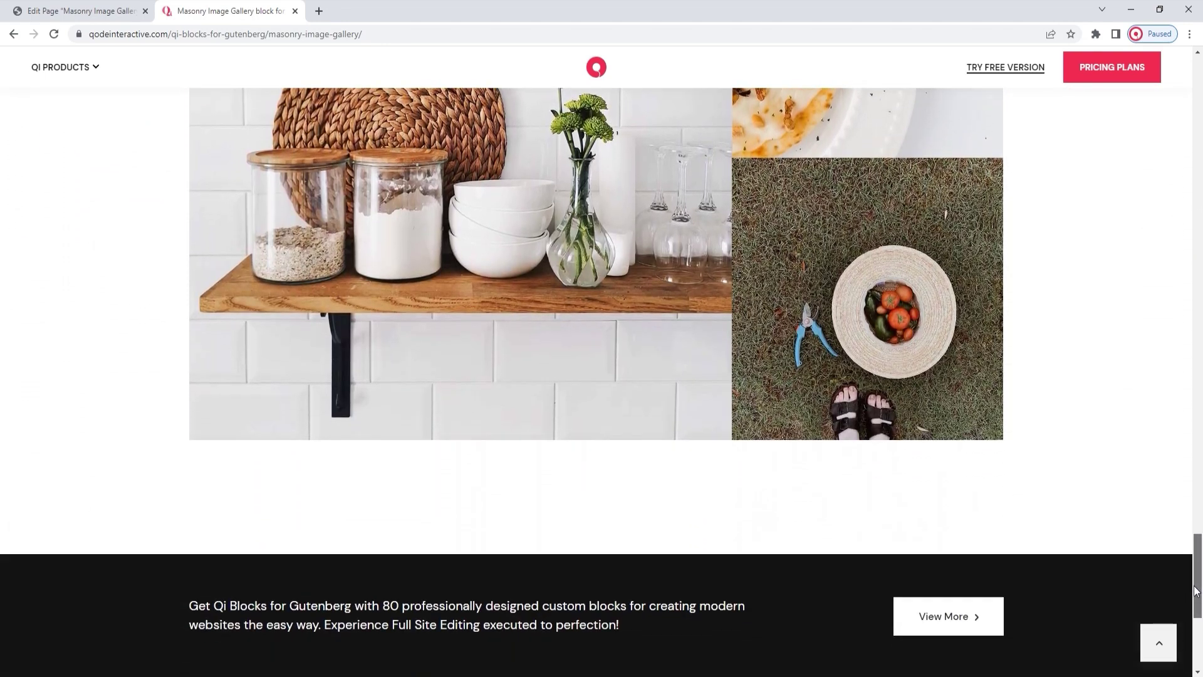